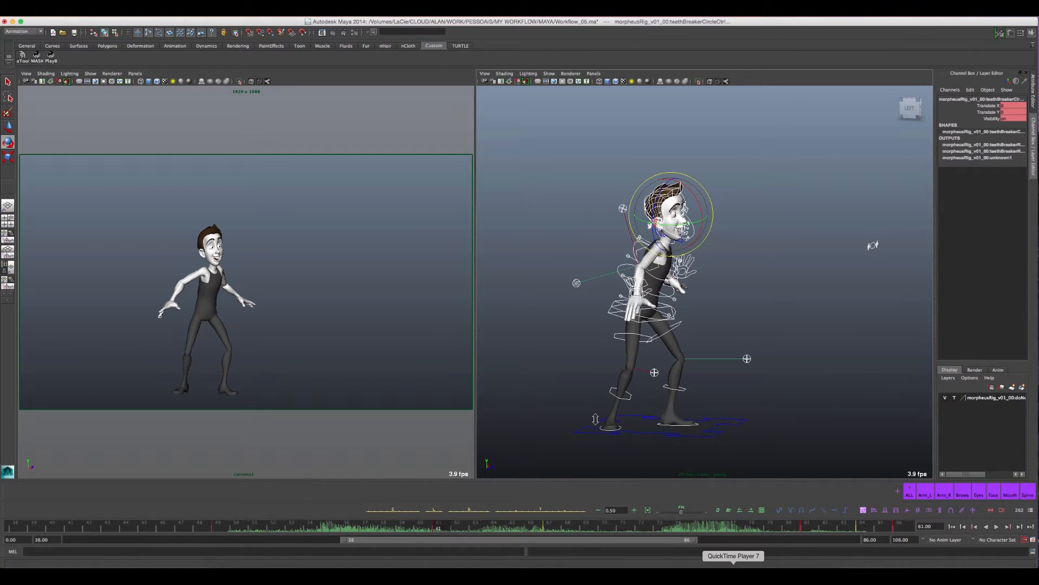
Switch to QuickTime Player 7 and compare the first and last drawings of 6_key_frames.mov.
click(734, 566)
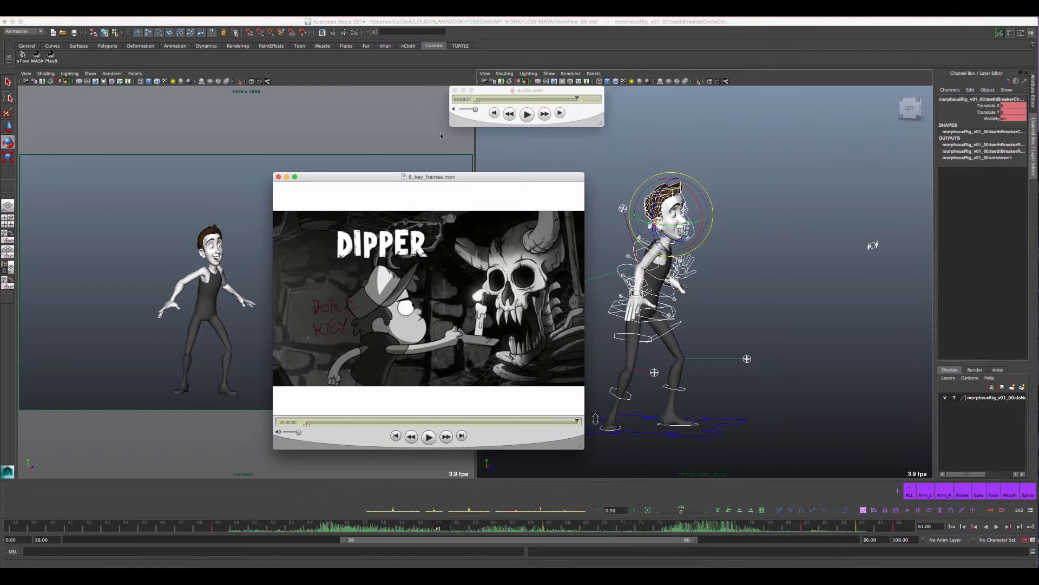
drag(425, 181, 416, 173)
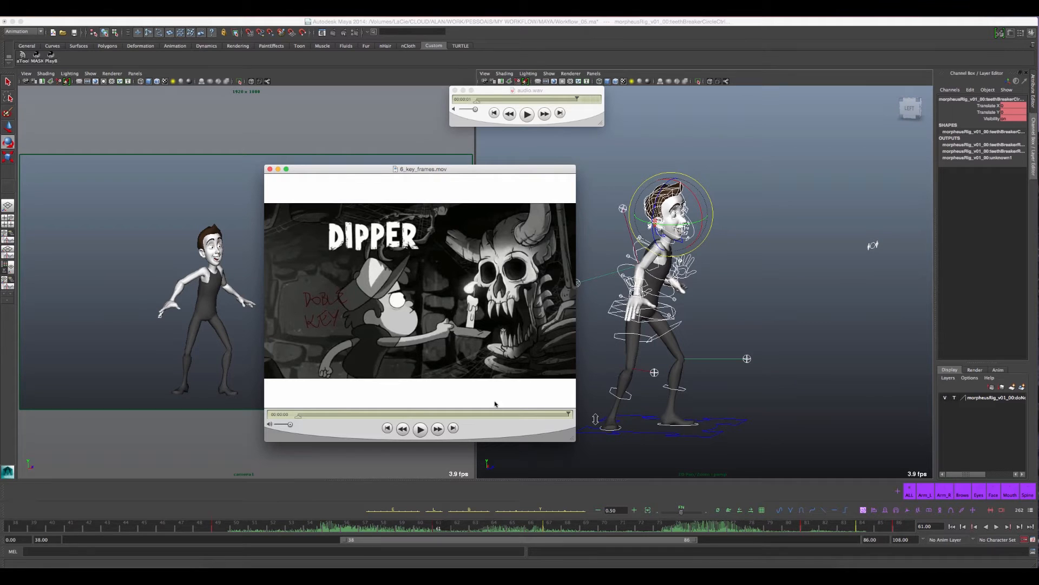
click(299, 415)
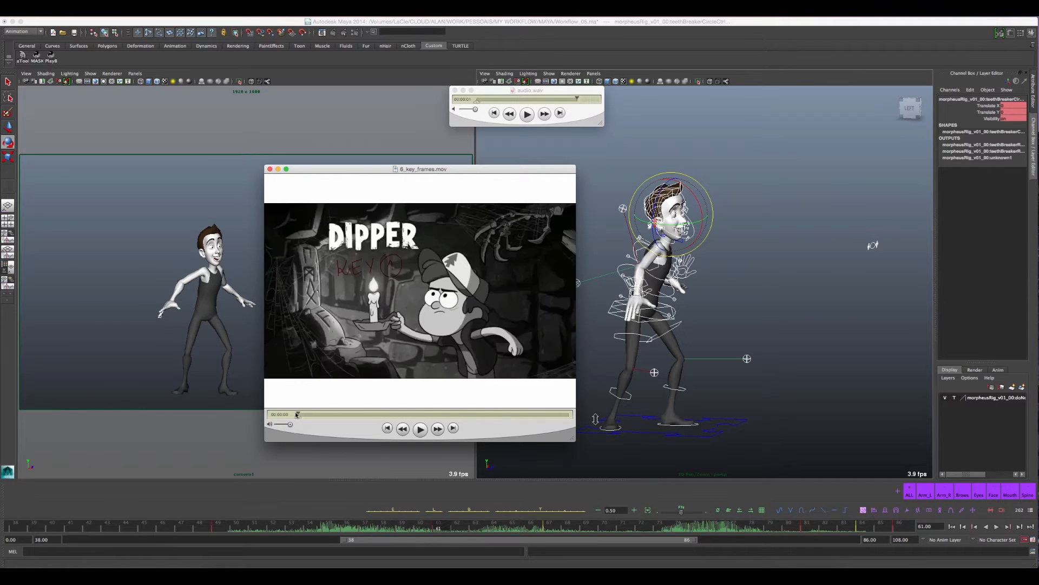
click(569, 416)
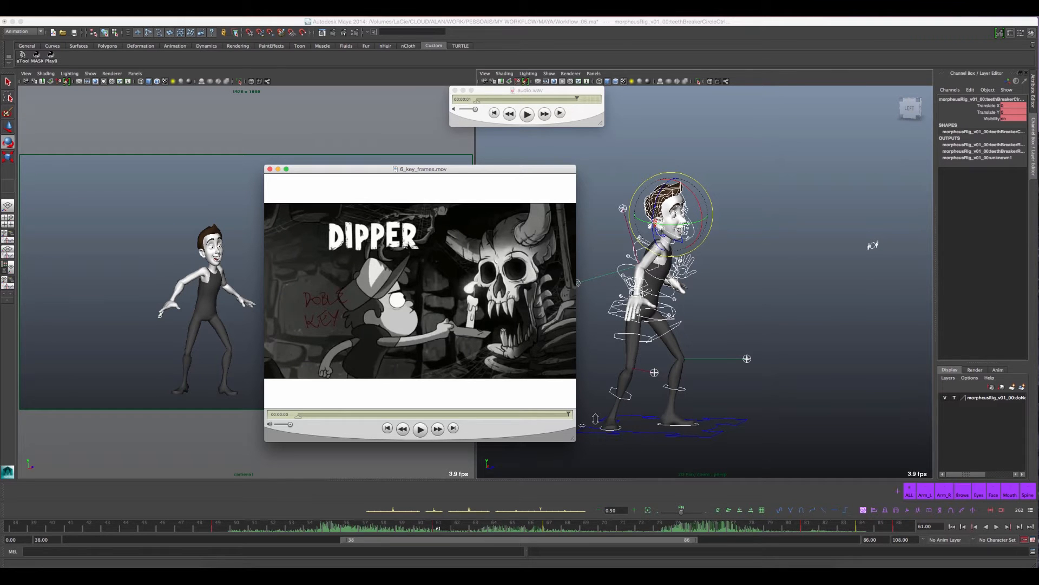
click(301, 415)
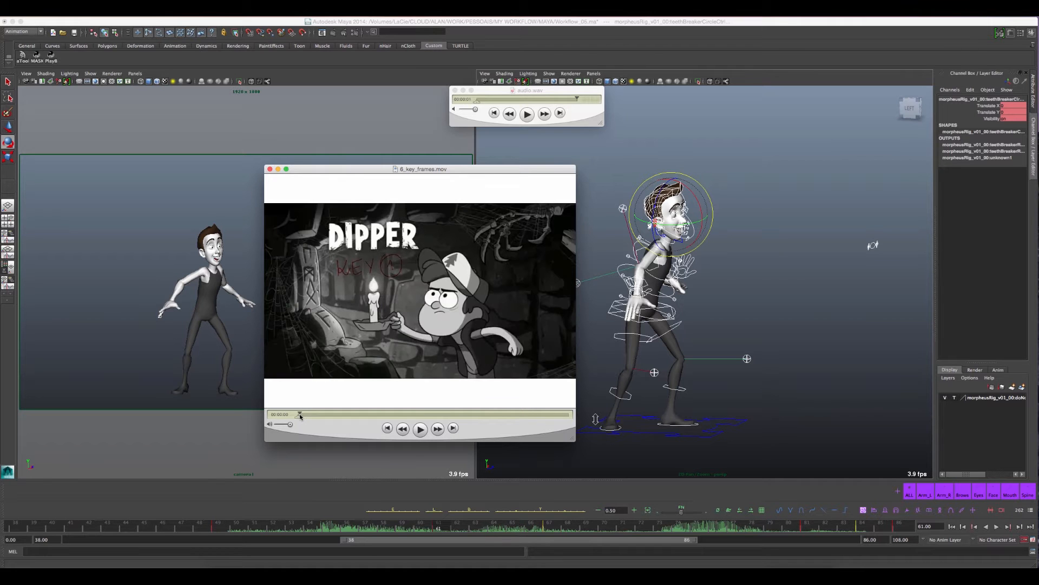
drag(301, 416, 298, 415)
Switch to Maya, select the character's spine root control, and compare the poses keyed at frames 49 and 61.
alt+middle_click(595, 419)
alt+middle_drag(596, 418, 679, 437)
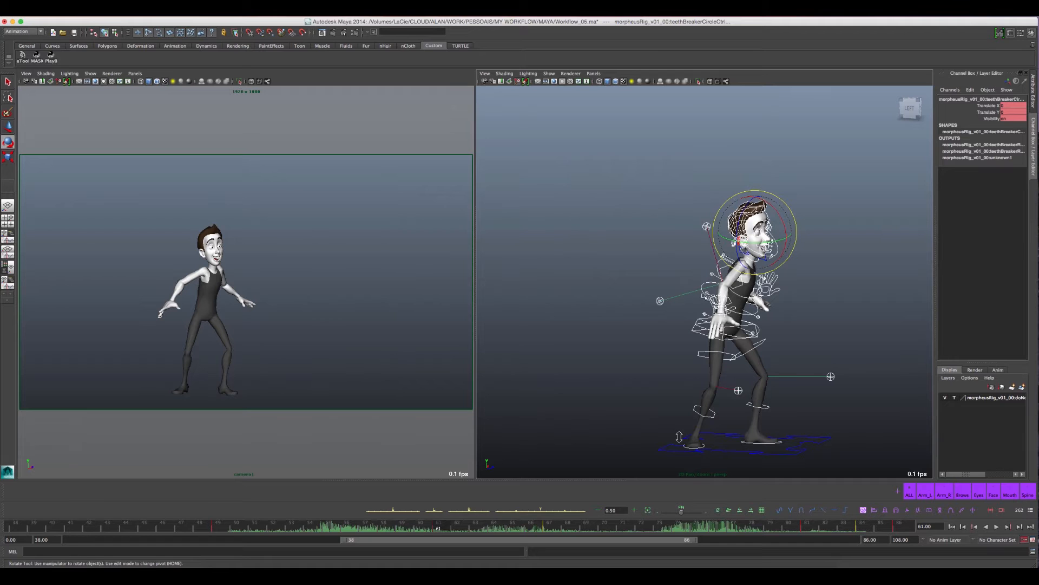
click(605, 270)
alt+middle_drag(690, 327, 641, 298)
click(640, 298)
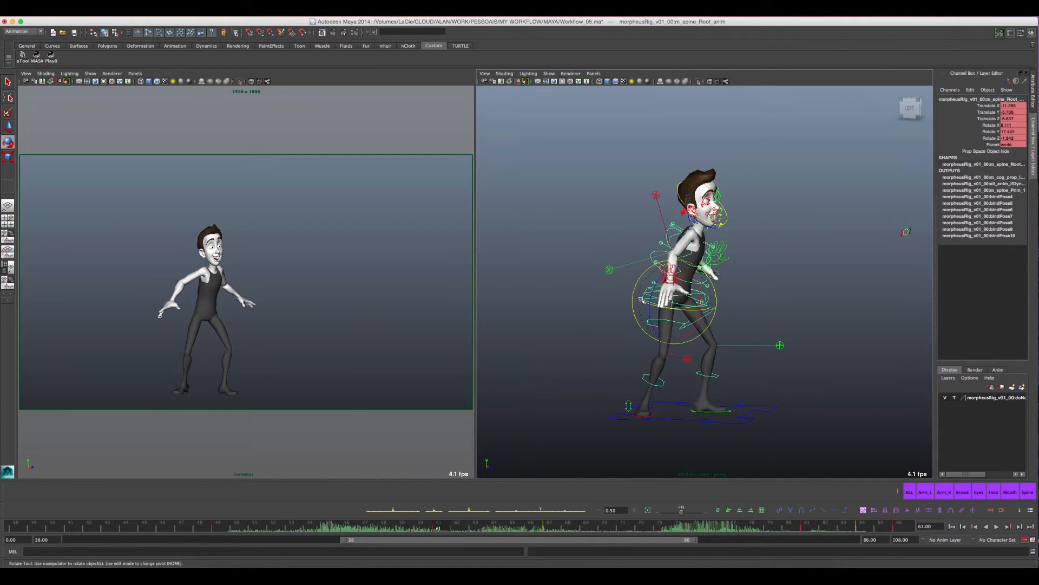
key(comma)
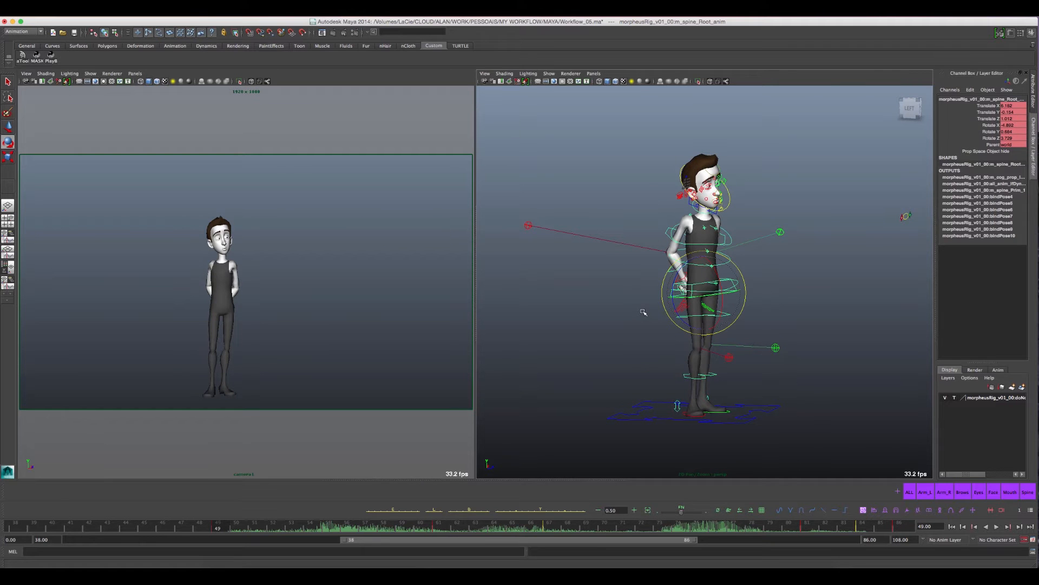
key(period)
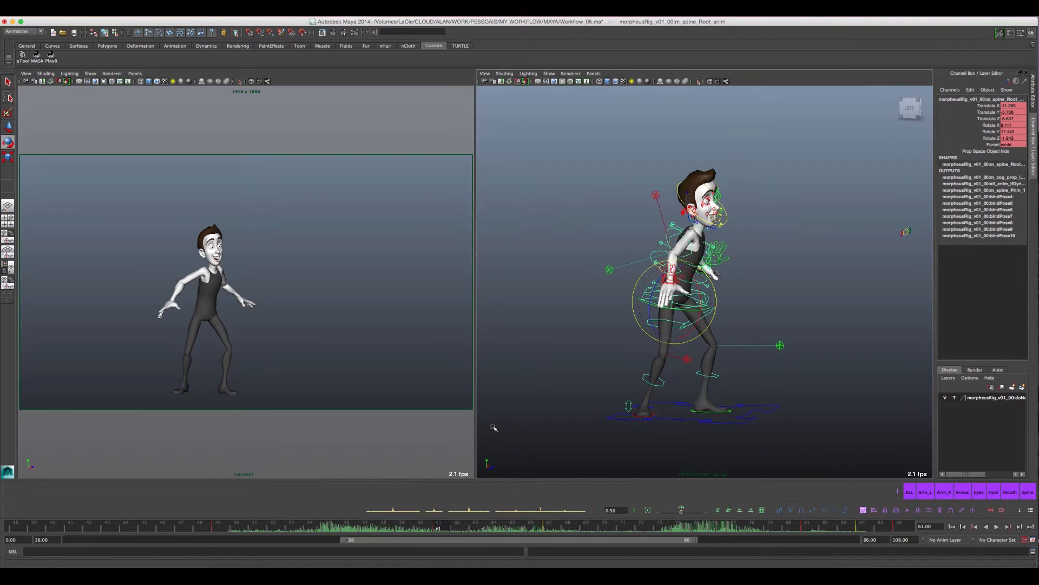
key(comma)
key(period)
Return to QuickTime Player 7, compare the start and end drawings of 6_key_frames.mov, and play the clip.
click(734, 575)
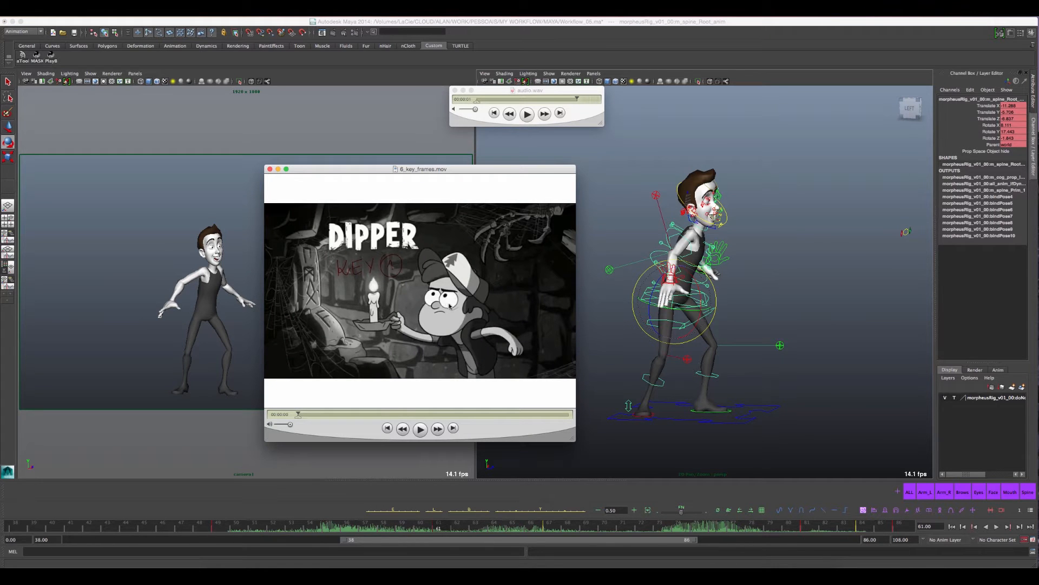
click(568, 415)
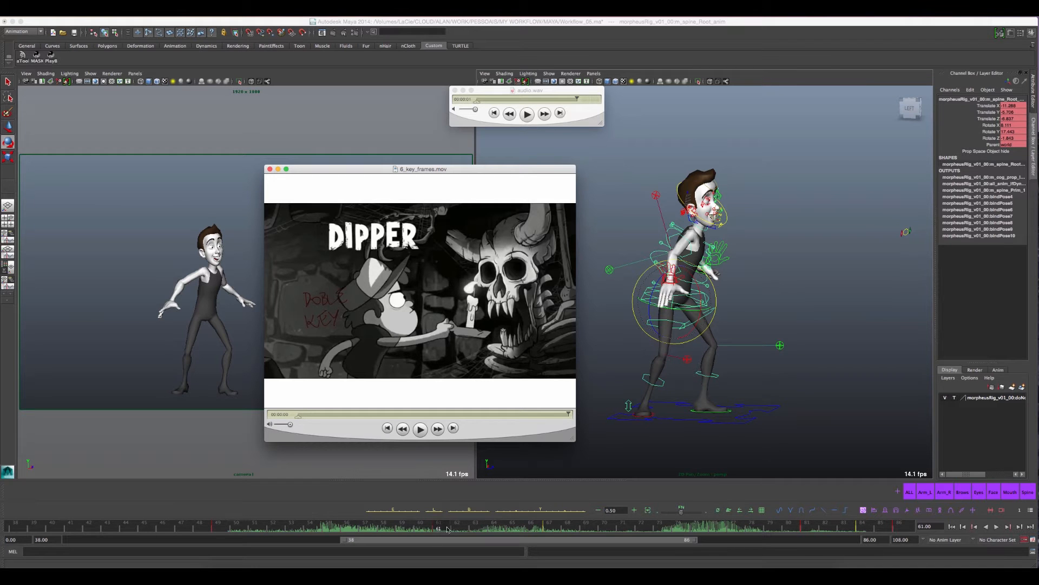
click(298, 414)
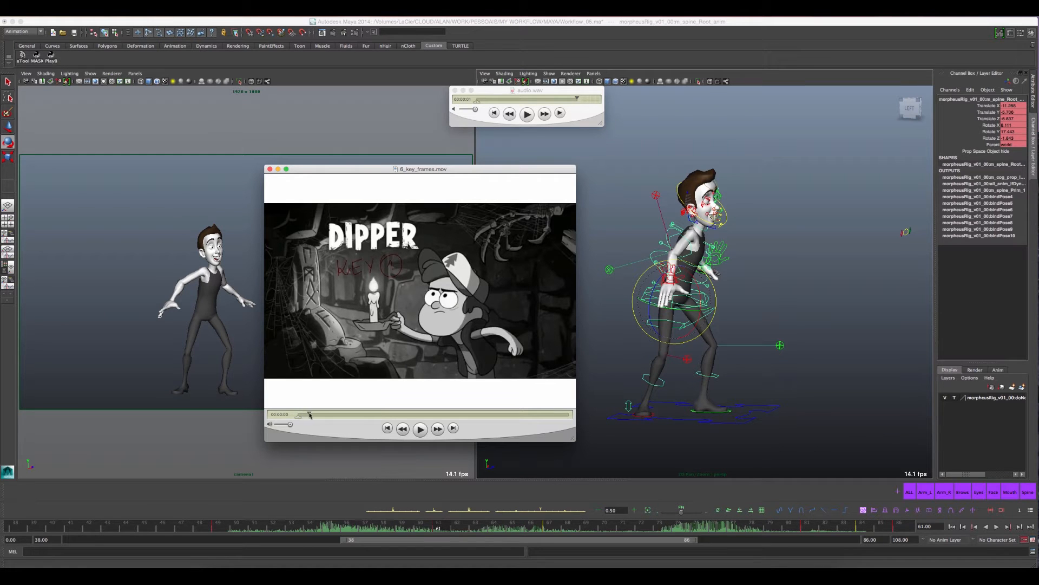
drag(325, 415, 306, 422)
click(421, 429)
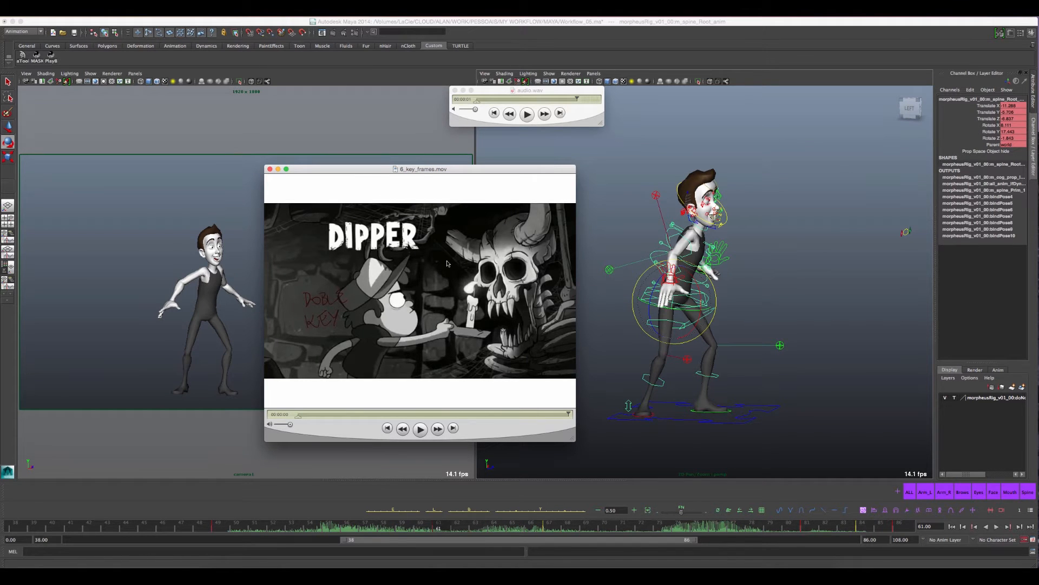
click(122, 10)
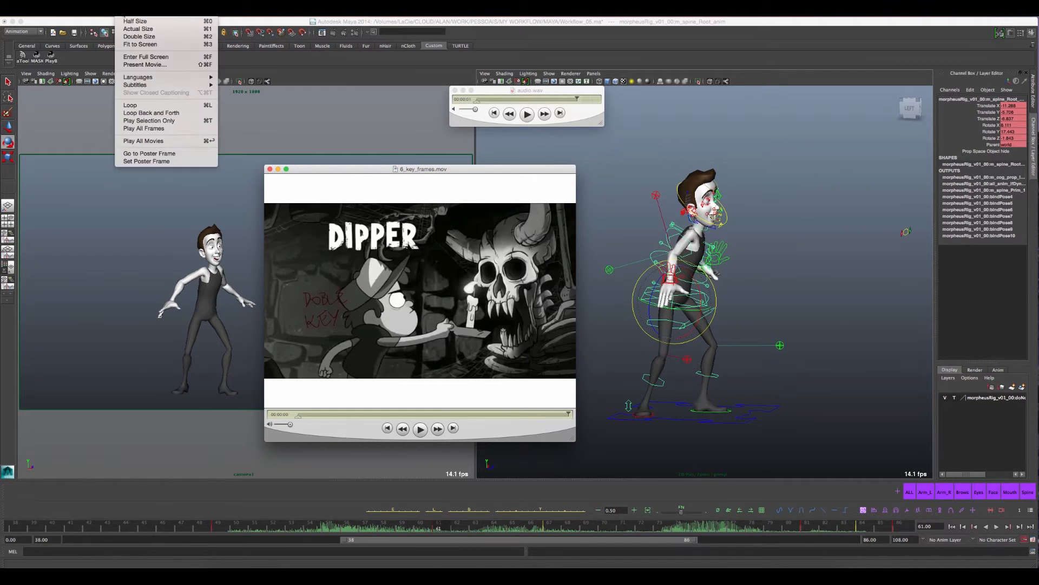
mouse_move(150, 16)
key(Escape)
Reposition the movie window slightly and step the clip back to the first key drawing.
drag(371, 175, 352, 168)
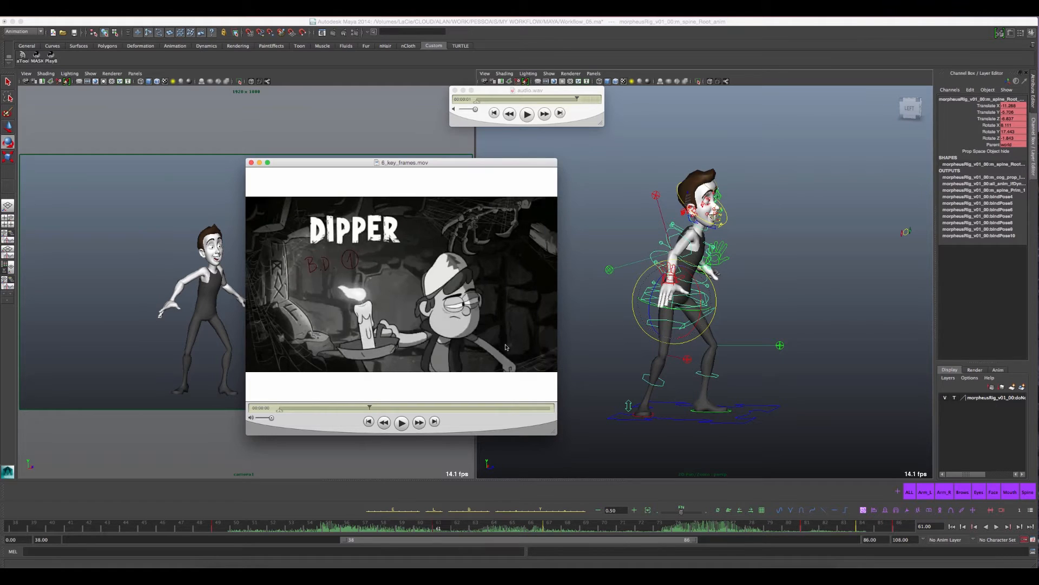
key(Left)
key(Left)
key(Left)
key(Left)
key(Left)
key(Left)
key(Left)
key(Left)
key(Left)
key(Left)
key(Left)
key(Left)
key(Left)
key(Left)
key(Left)
key(Left)
key(Left)
key(Left)
key(Left)
key(Left)
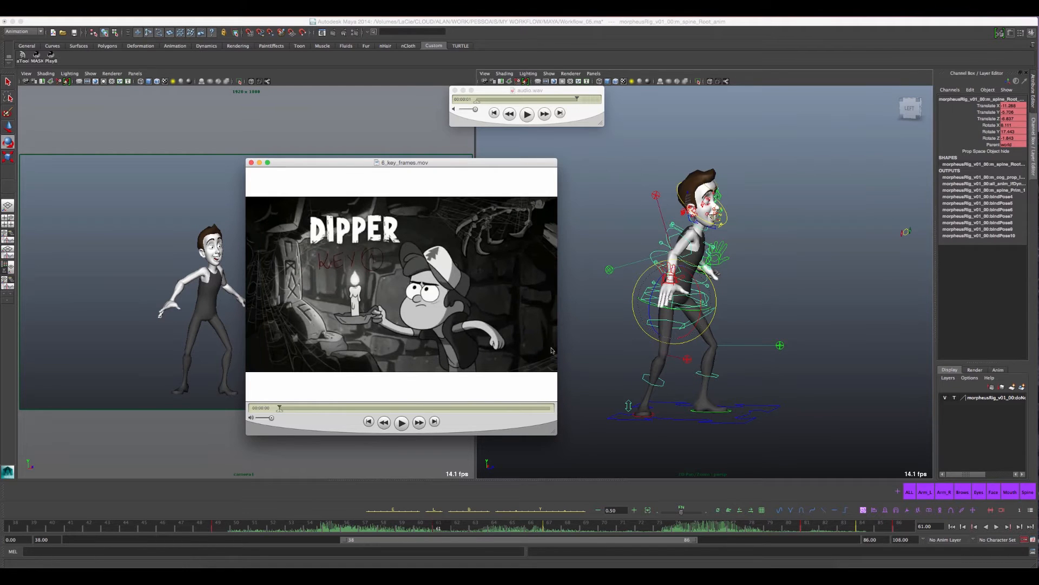
Compare the first key drawing with the closed-eyes drawing that follows it, frame by frame.
key(Right)
key(Left)
key(Right)
key(Right)
key(Left)
key(Left)
key(Right)
key(Left)
key(Right)
key(Left)
key(Right)
key(Left)
key(Right)
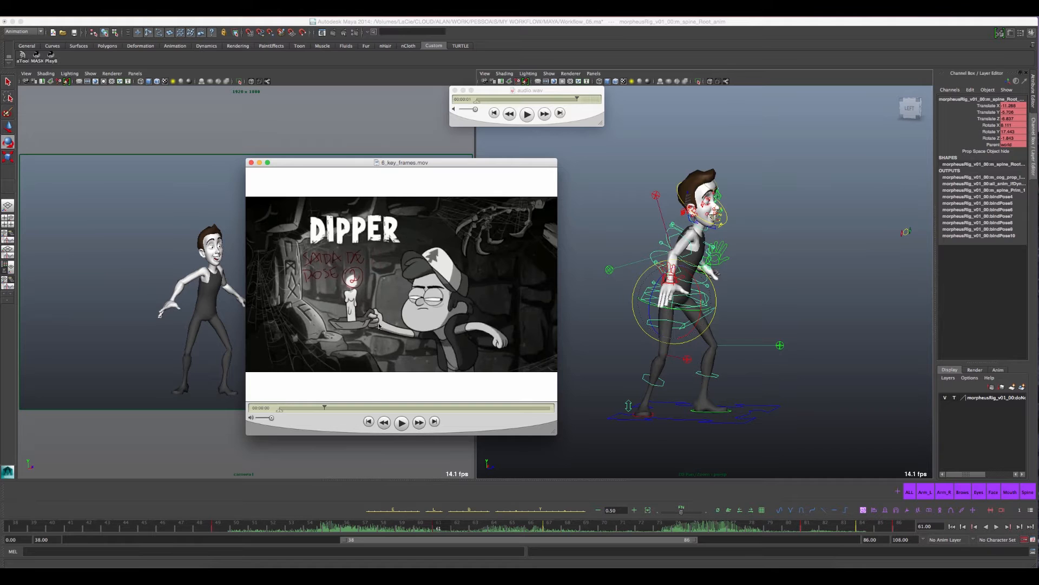
Examine the transition from the closed-eyes drawing to the BD 1 breakdown drawing.
key(Right)
key(Right)
key(Left)
key(Left)
key(Left)
key(Right)
key(Right)
key(Left)
key(Right)
key(Left)
key(Left)
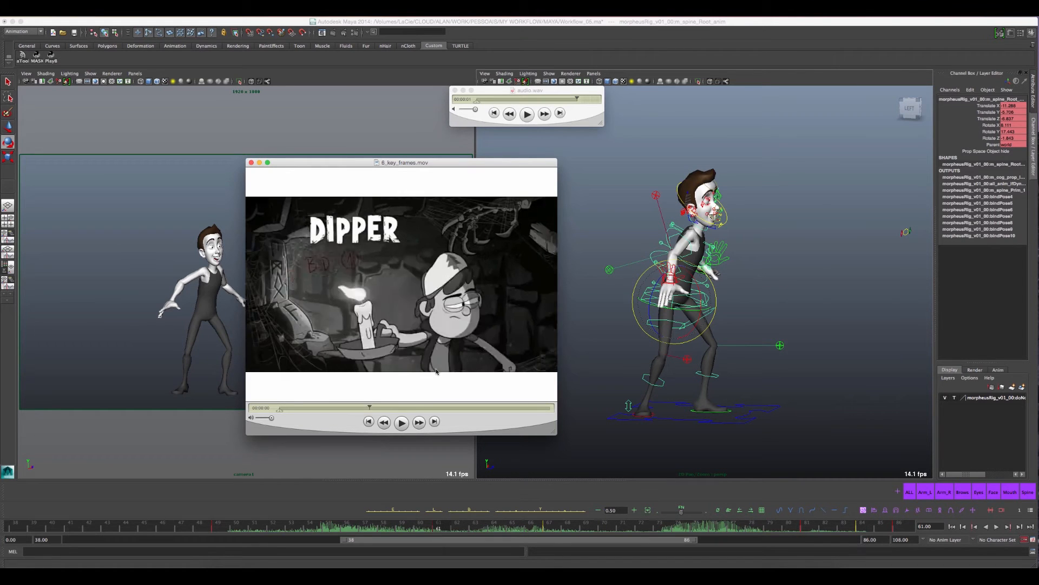
Step from the first key drawing through the breakdowns to the skull-facing KEY drawing, and return to BD 1.
key(Right)
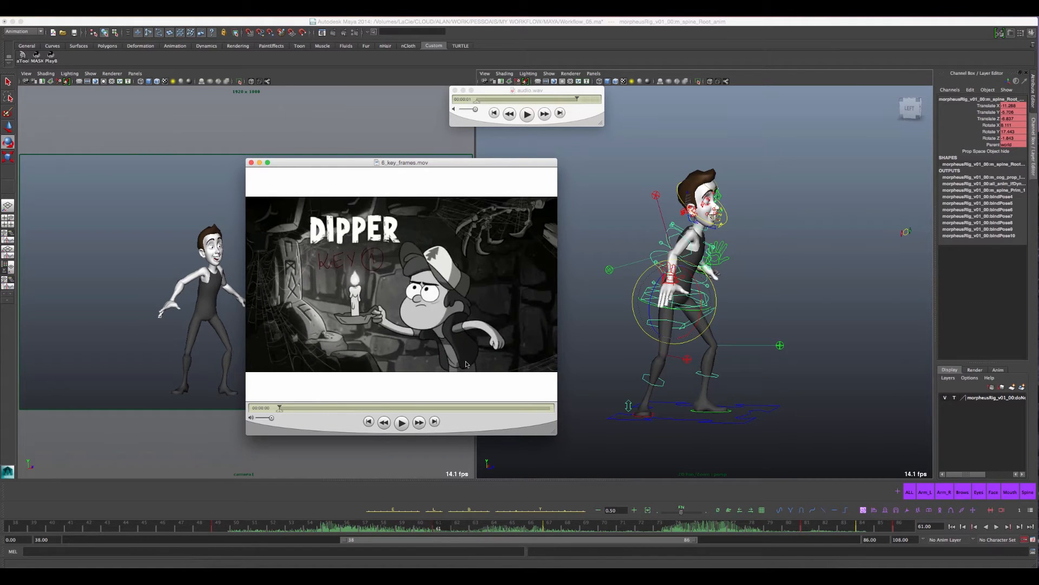
key(Right)
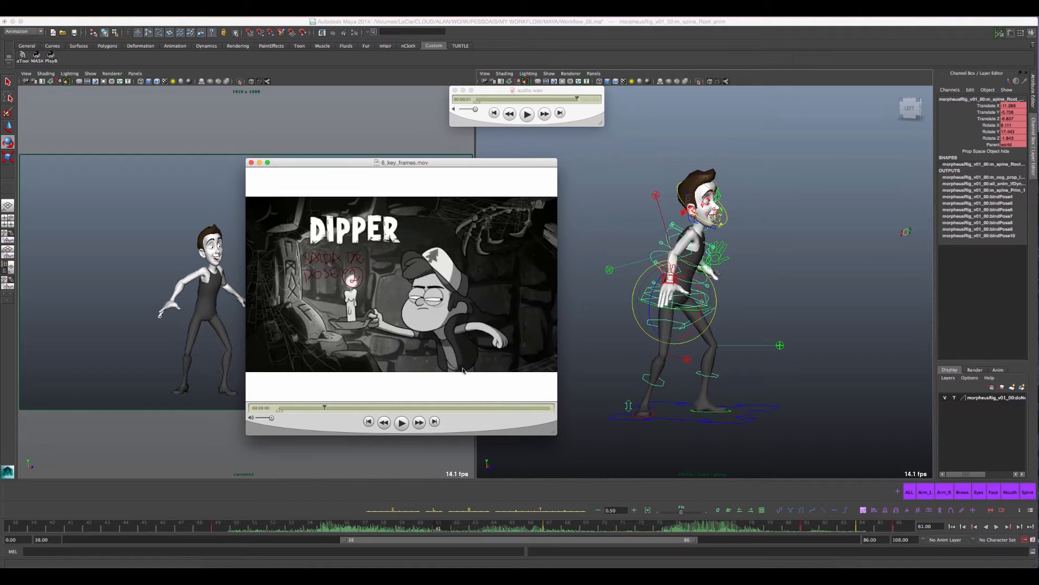
key(Right)
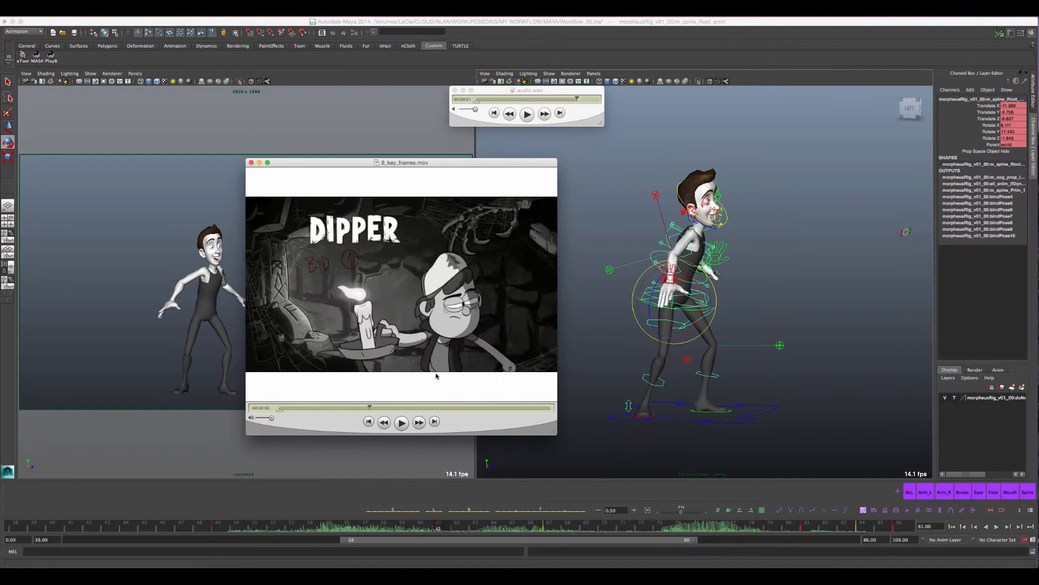
key(Right)
key(Right)
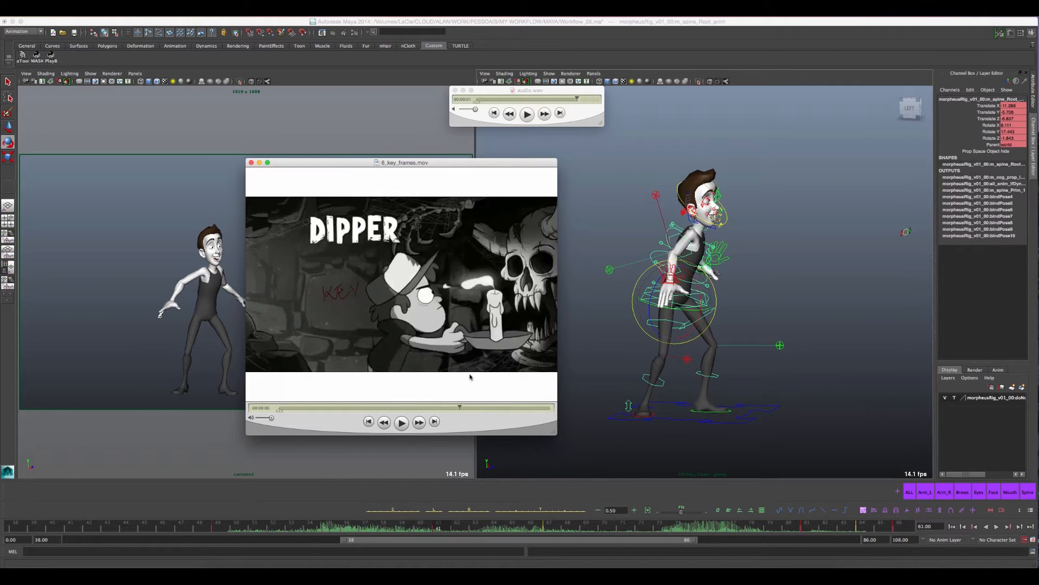
key(Left)
key(Right)
key(Left)
key(Left)
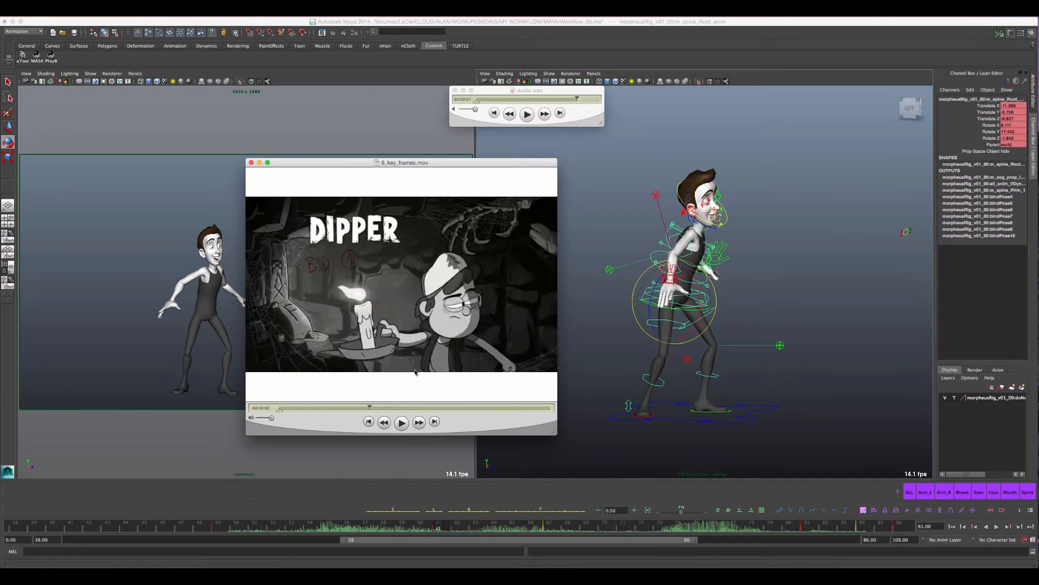
Step repeatedly through the opening drawings to study how the character leaves the first key pose.
key(Left)
key(Left)
key(Right)
key(Left)
key(Right)
key(Left)
key(Right)
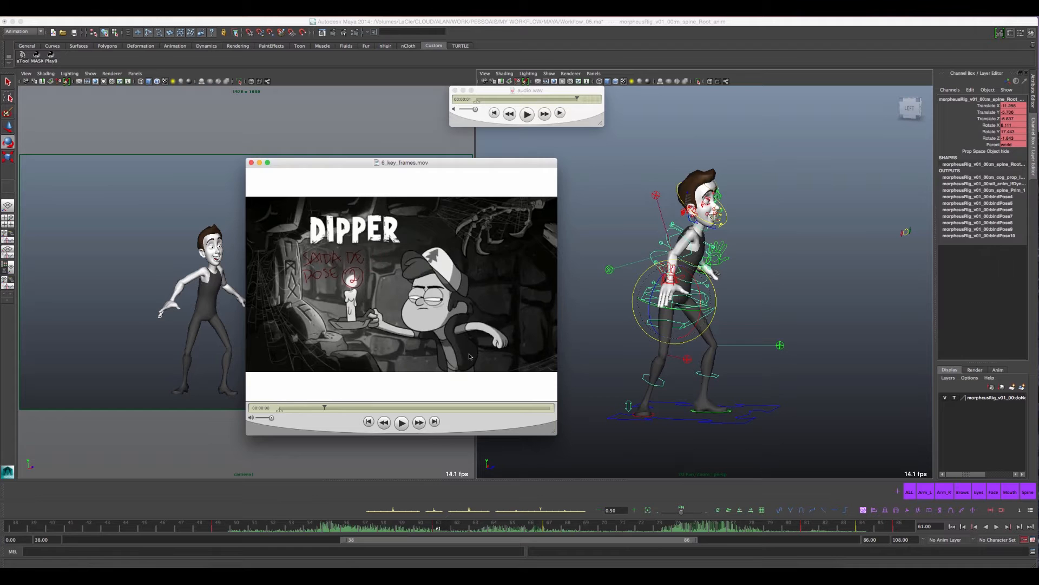
key(Right)
key(Right)
key(Right)
key(Right)
key(Left)
key(Left)
key(Right)
key(Right)
key(Left)
key(Right)
key(Left)
key(Right)
key(Left)
key(Right)
key(Right)
key(Left)
key(Left)
key(Left)
key(Right)
key(Left)
key(Right)
key(Left)
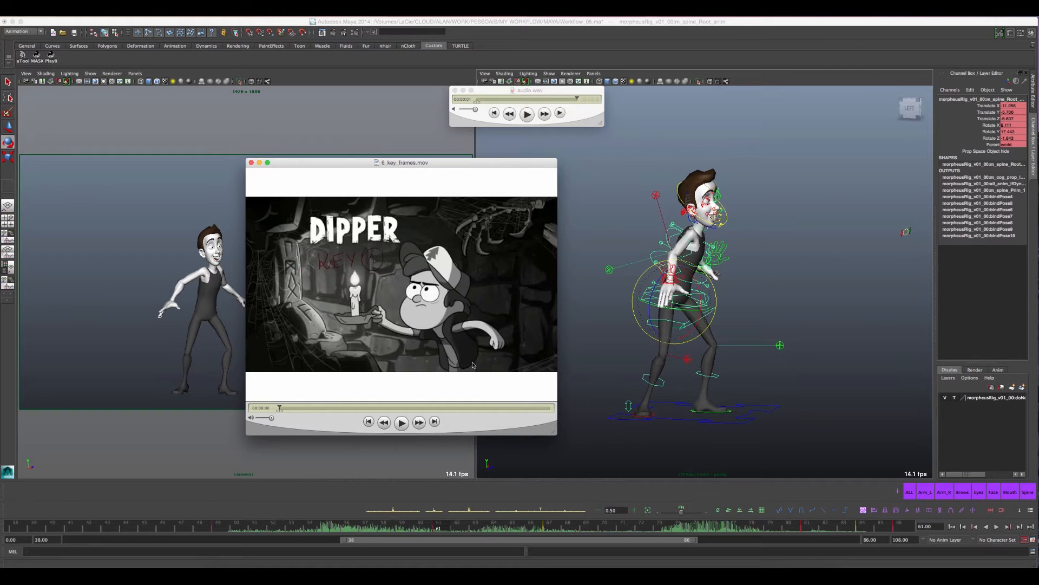
Review the closed-eyes, BD 1 and BD 2 drawings in order up to the skull-facing KEY drawing.
key(Right)
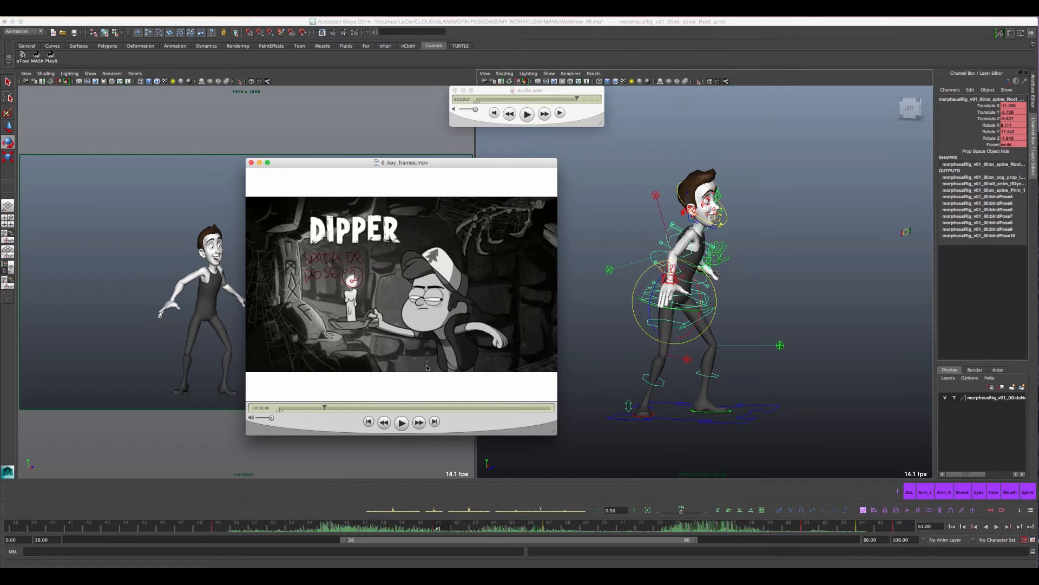
key(Right)
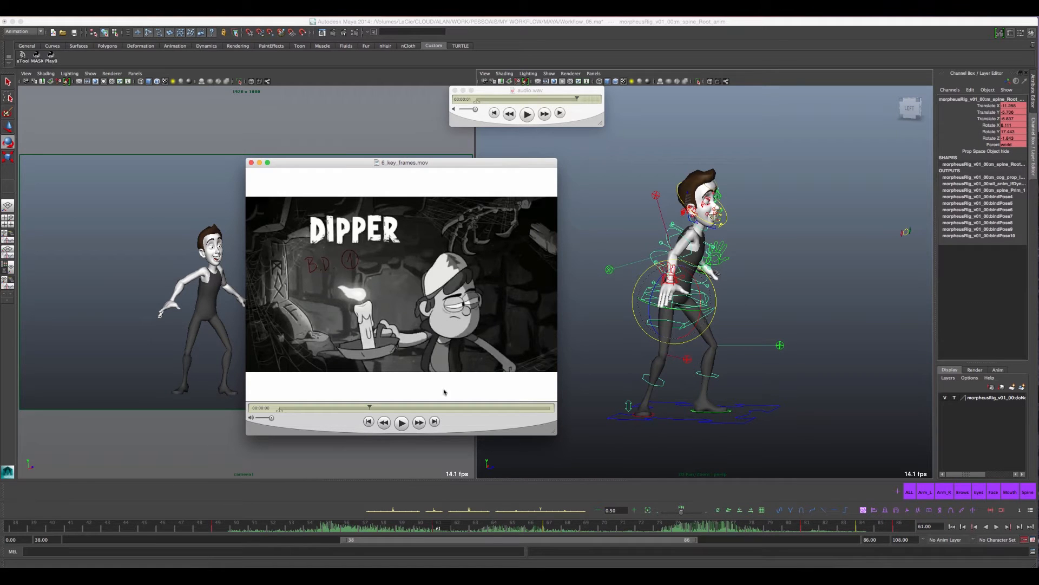
key(Left)
key(Right)
key(Right)
key(Left)
key(Right)
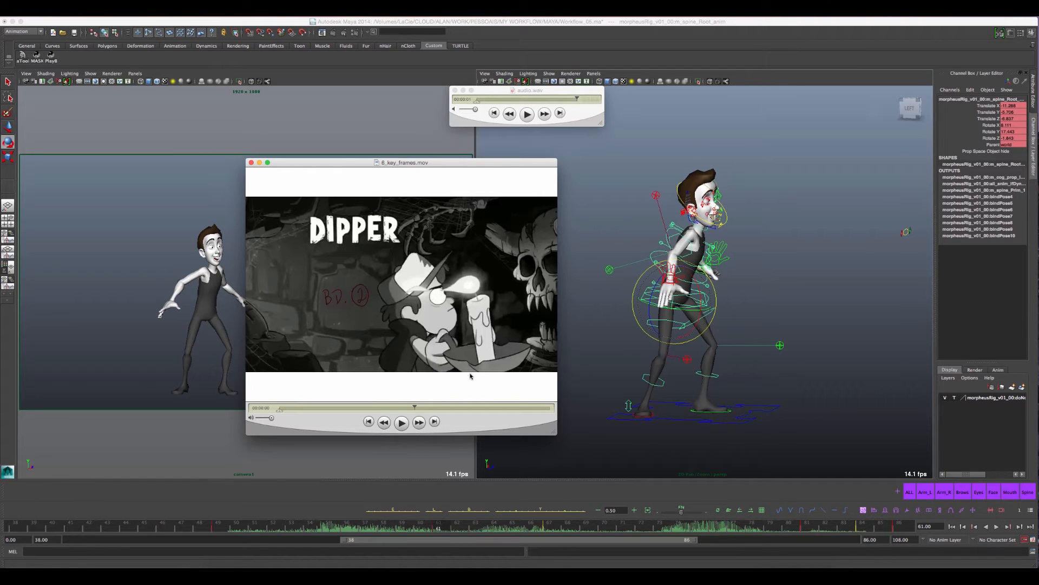
key(Right)
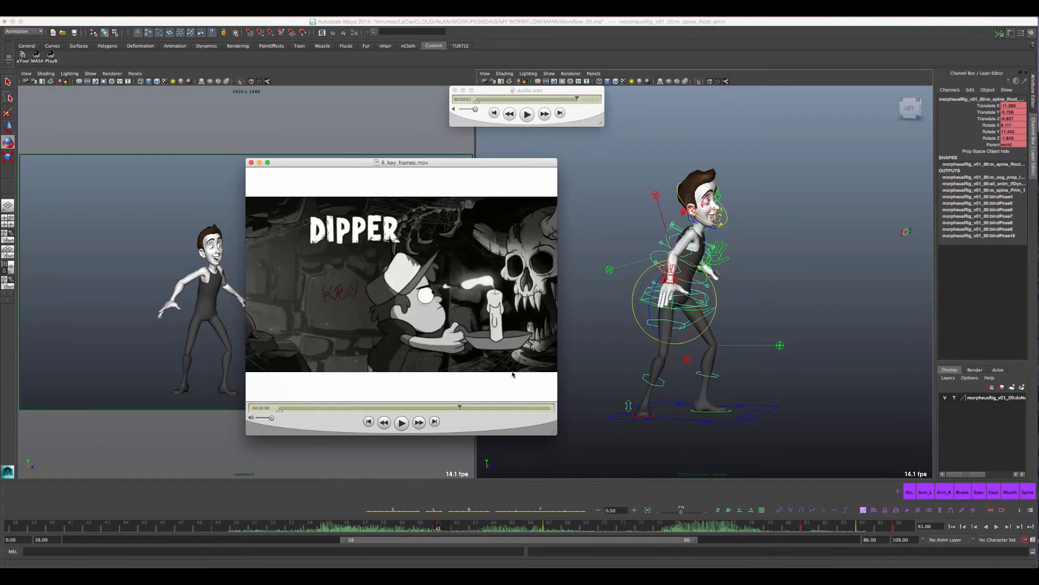
Run the frames backward and forward between the two key poses, ending on the first key drawing.
key(Left)
key(Left)
key(Left)
key(Left)
key(Left)
key(Left)
key(Left)
key(Right)
key(Right)
key(Right)
key(Right)
key(Right)
key(Right)
key(Left)
key(Left)
key(Left)
key(Left)
key(Left)
key(Left)
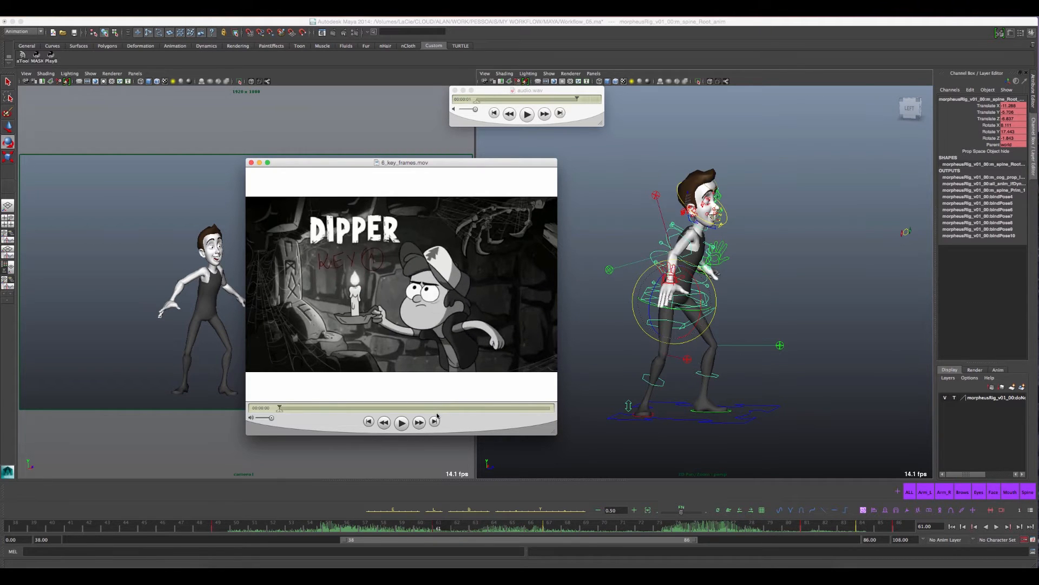
Advance from the first key drawing past BD 2 to the KEY drawing facing the skull.
key(Right)
key(Right)
key(Right)
click(460, 407)
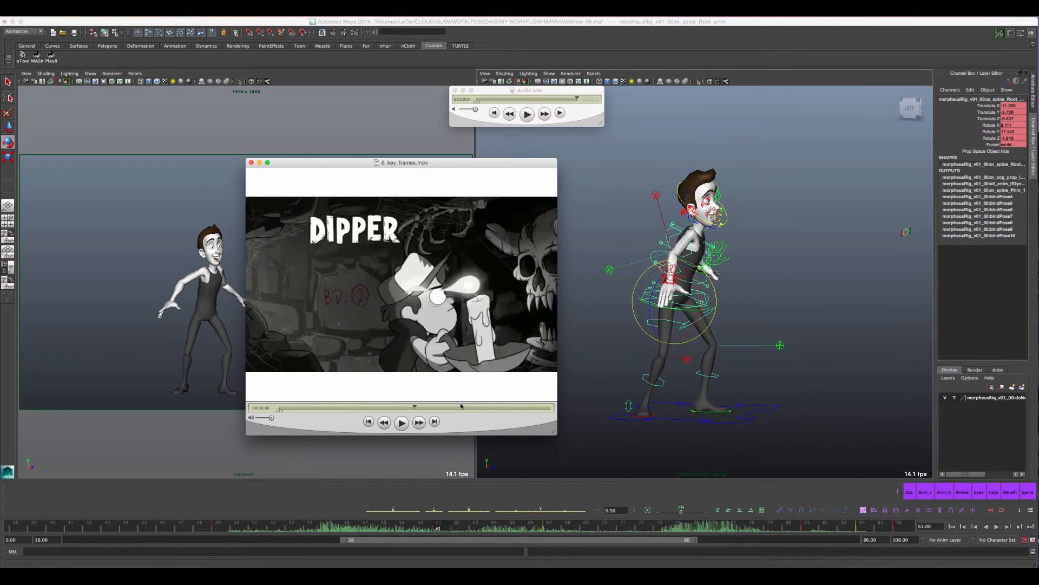
key(Right)
key(Left)
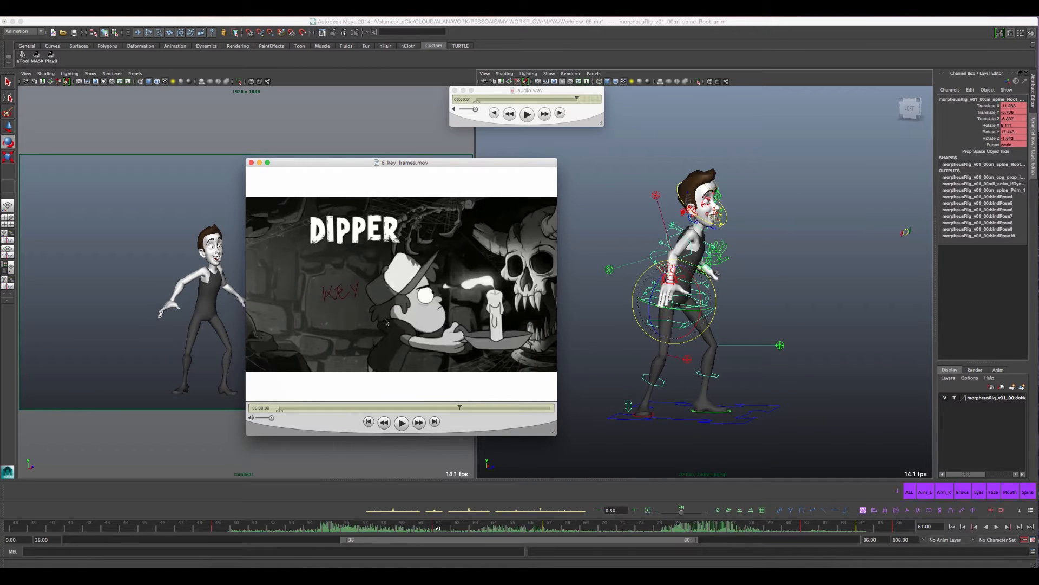
Compare the skull-facing KEY drawing with the DOBLE KEY drawings that follow it by stepping back and forth.
key(Right)
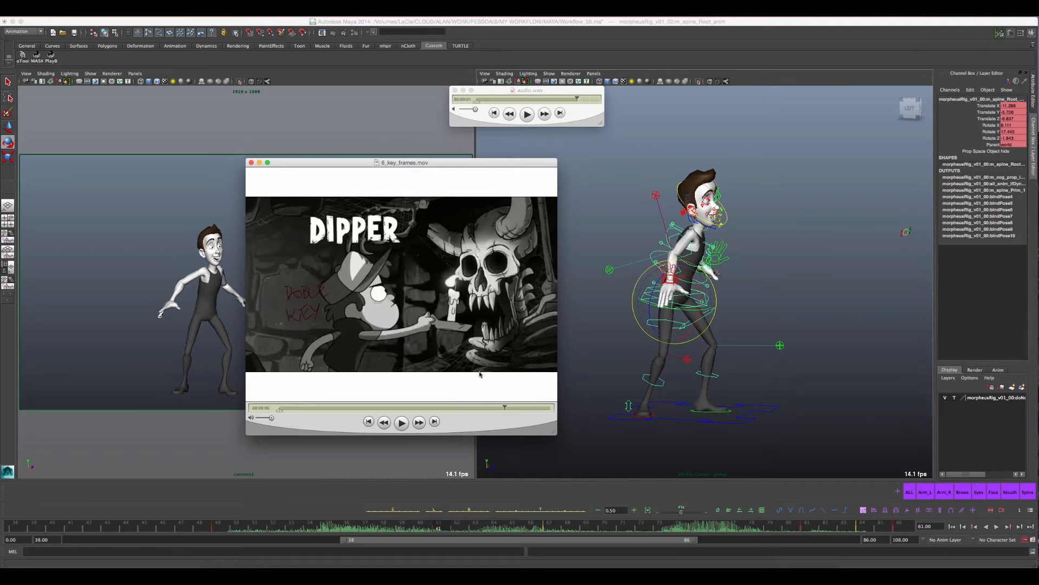
key(Right)
key(Left)
key(Right)
key(Left)
key(Right)
key(Left)
key(Right)
key(Left)
key(Right)
key(Left)
key(Right)
key(Left)
key(Left)
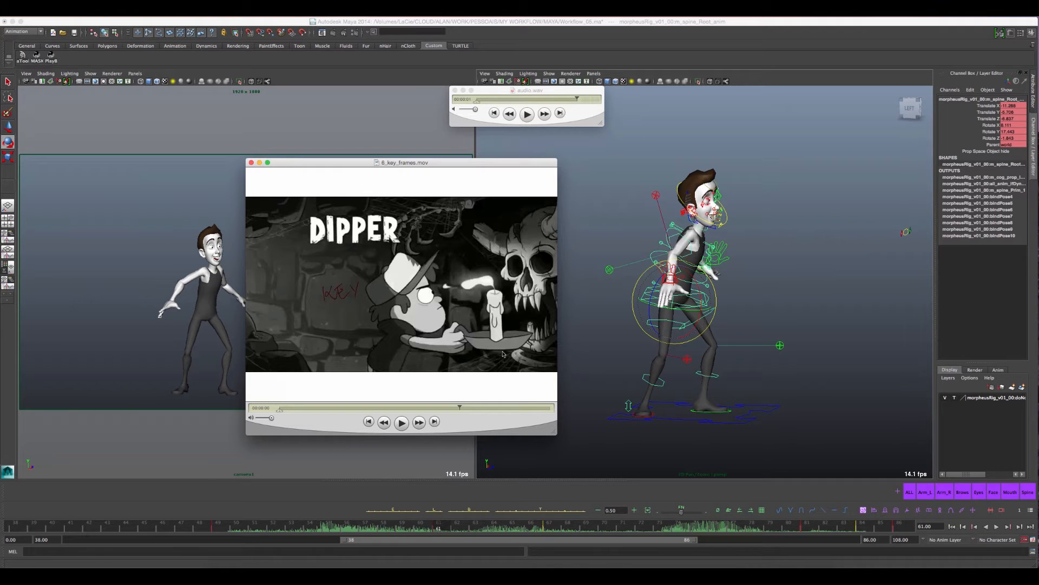
key(Right)
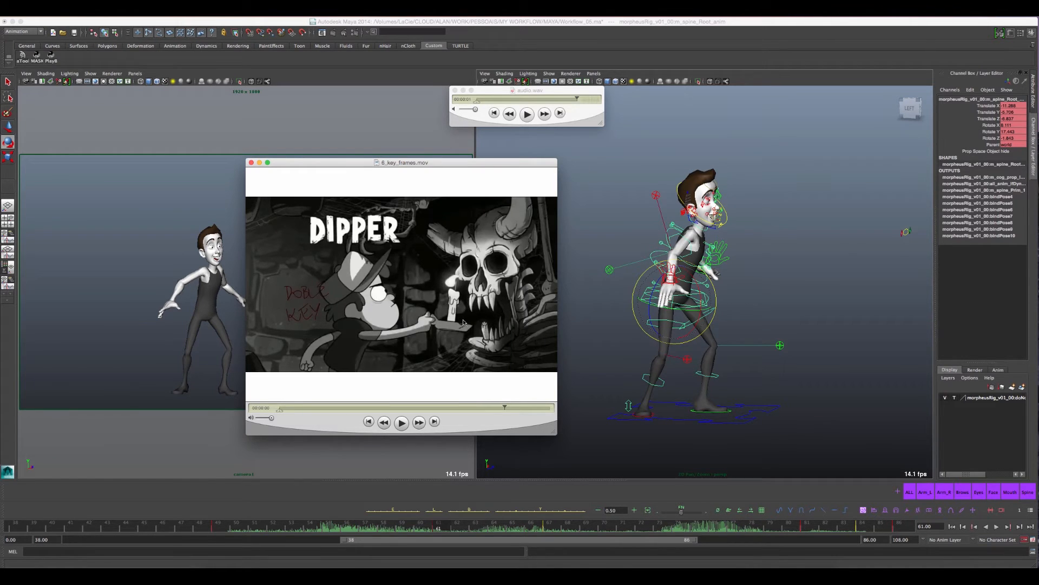
Flip between the KEY and DOBLE KEY drawings facing the skull, ending back on the BD 1 drawing.
key(Left)
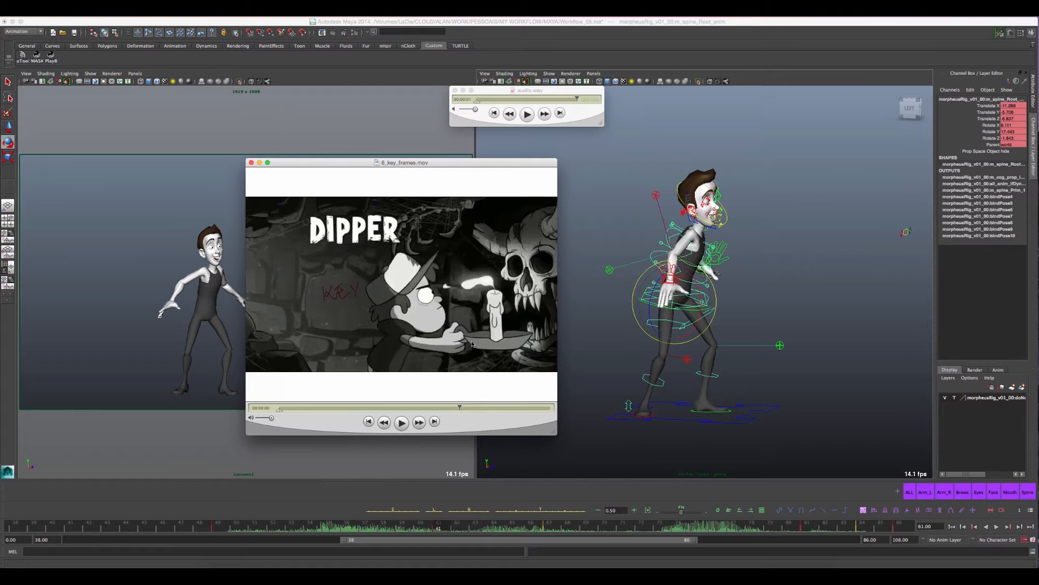
key(Right)
key(Left)
key(Right)
key(Right)
key(Right)
key(Left)
key(Right)
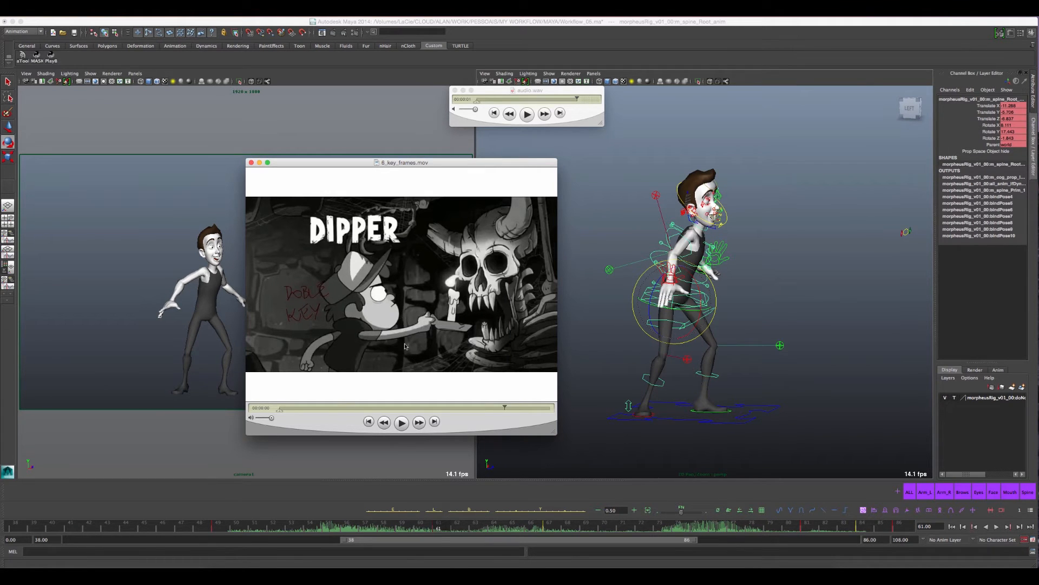
key(Left)
key(Left)
key(Left)
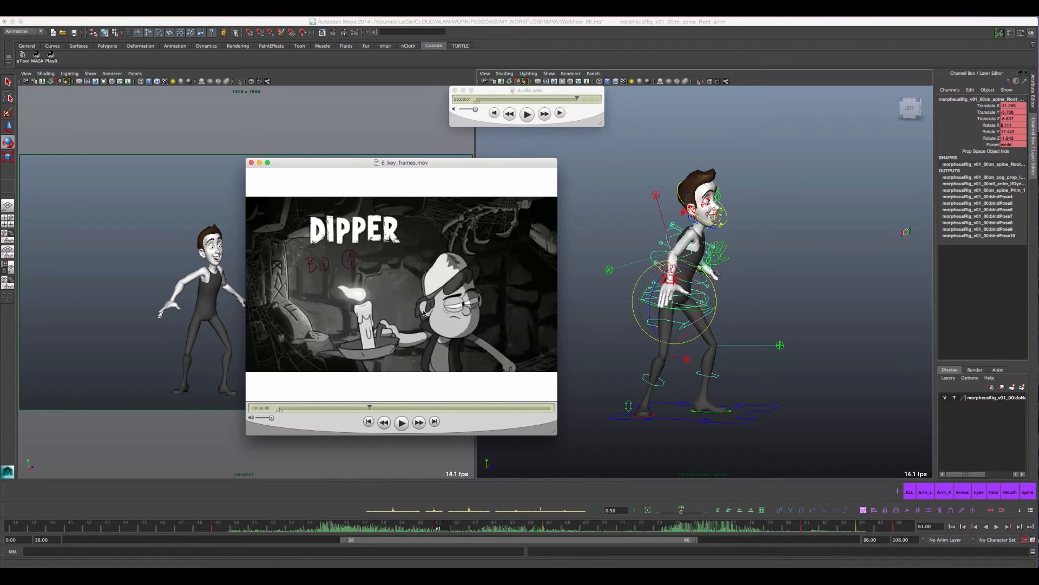
Jump to the final DOBLE KEY drawing and return through BD 2 to the skull-facing KEY drawing.
click(549, 409)
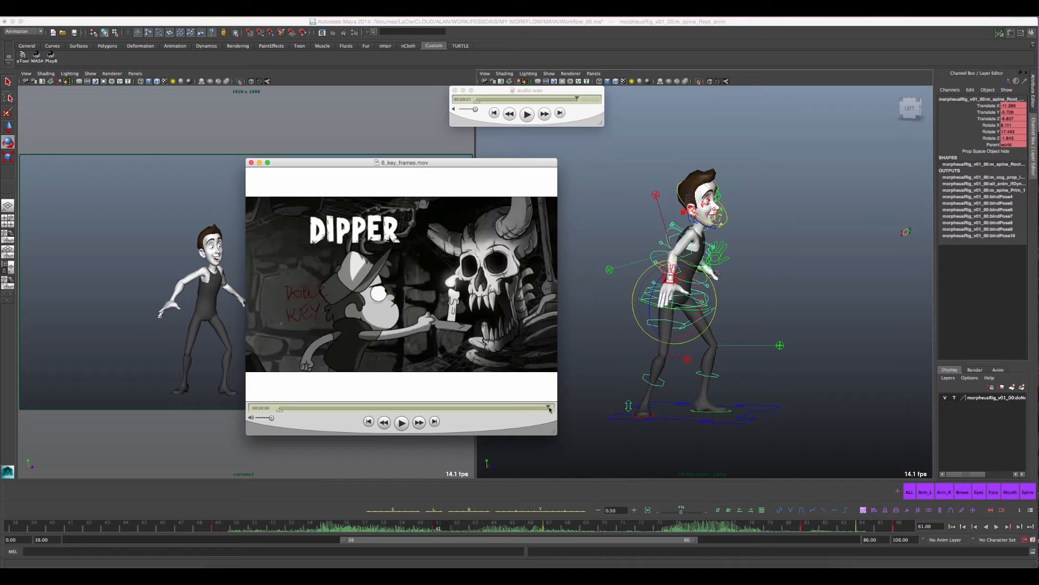
click(401, 408)
key(Right)
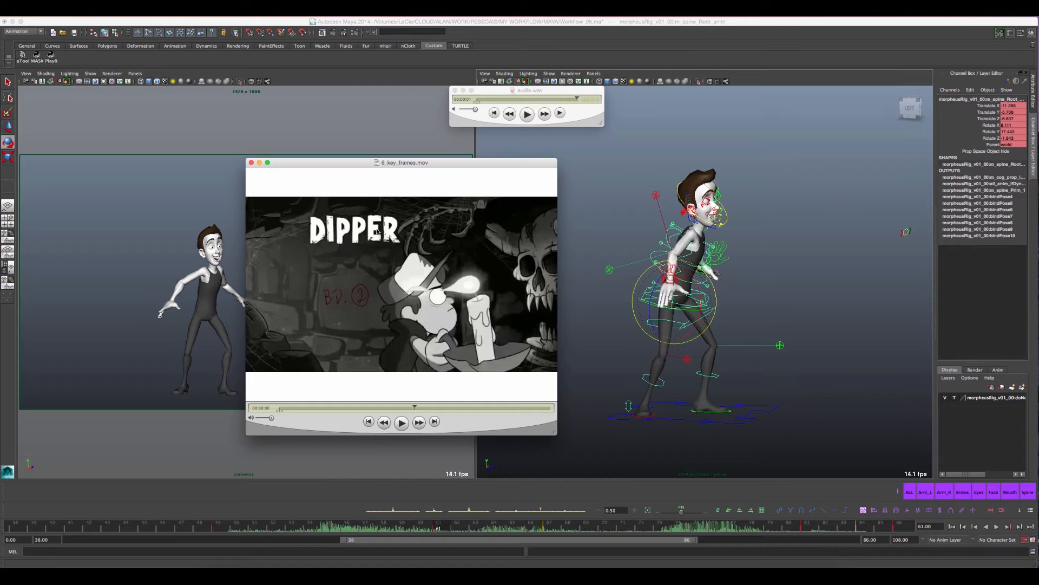
key(Right)
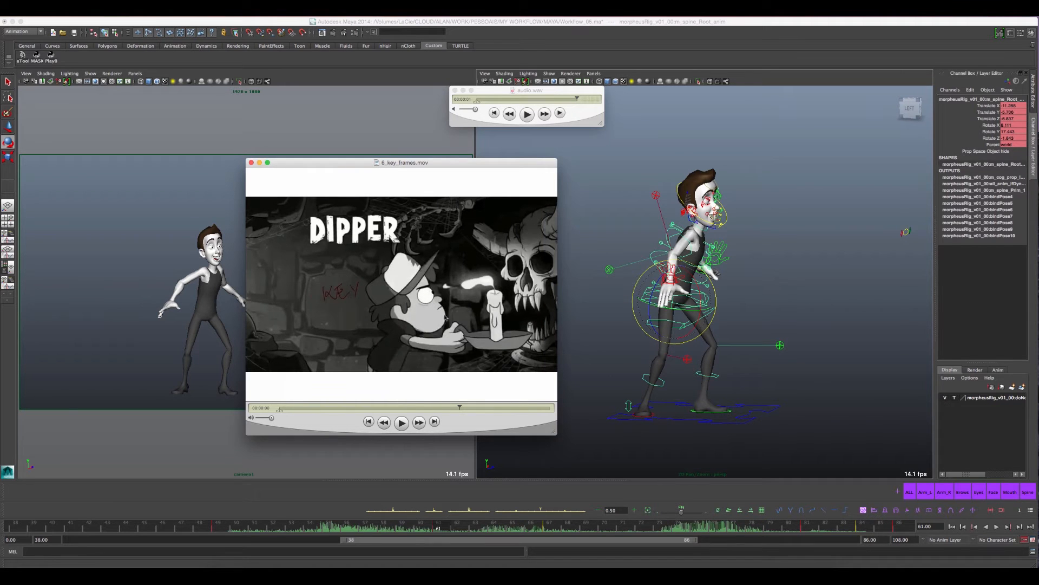
Alternate between the BD 2 drawing and the skull-facing KEY drawing to study the change, ending on KEY.
key(Left)
key(Right)
key(Left)
key(Left)
key(Right)
key(Right)
key(Left)
key(Right)
key(Right)
key(Right)
key(Right)
key(Right)
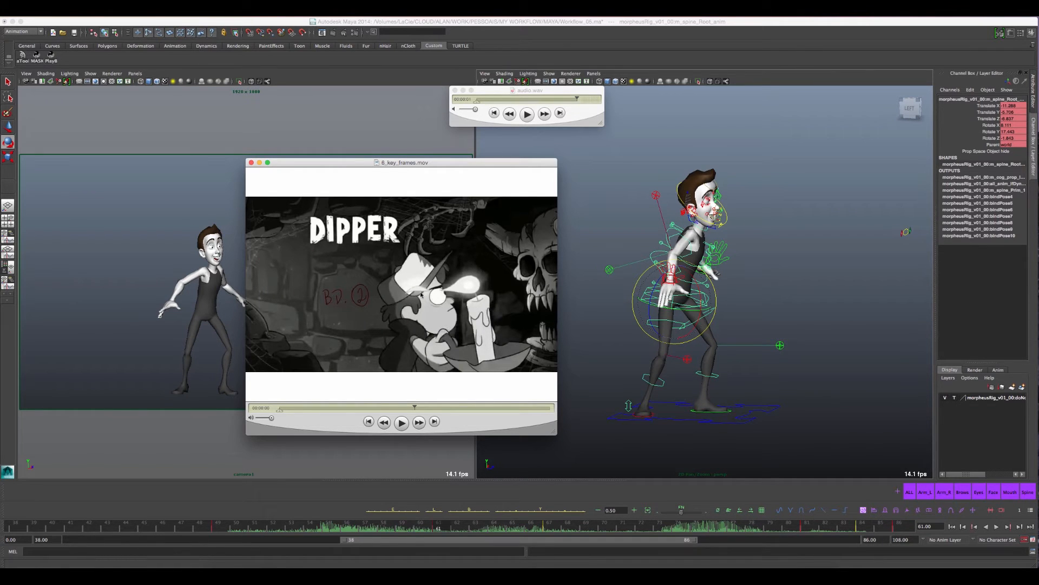
key(Right)
key(Right)
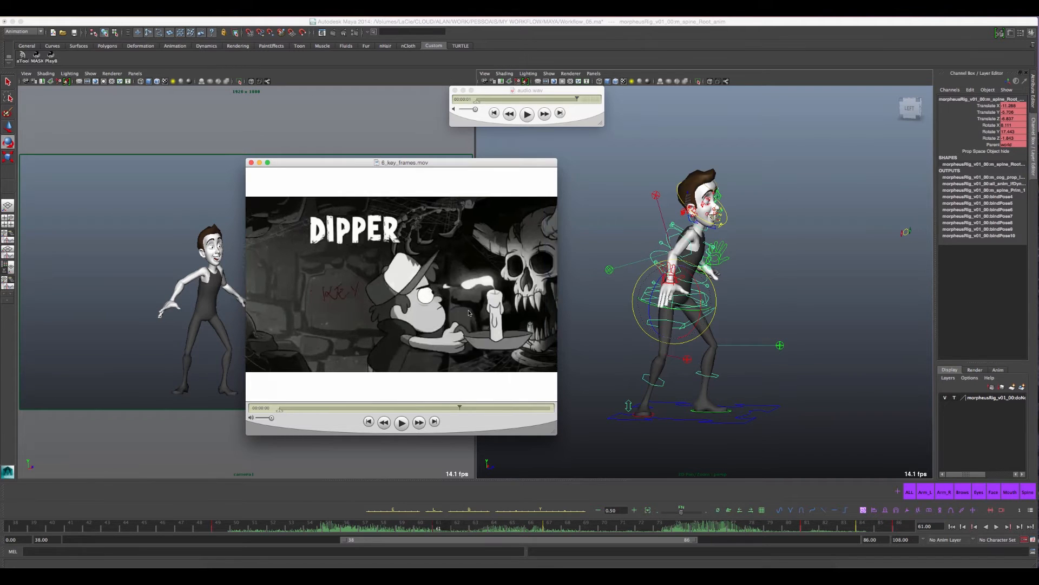
Compare the skull-facing KEY drawing with BD 2 again and go back to the BD 1 drawing.
key(Left)
key(Left)
key(Right)
key(Right)
key(Left)
key(Left)
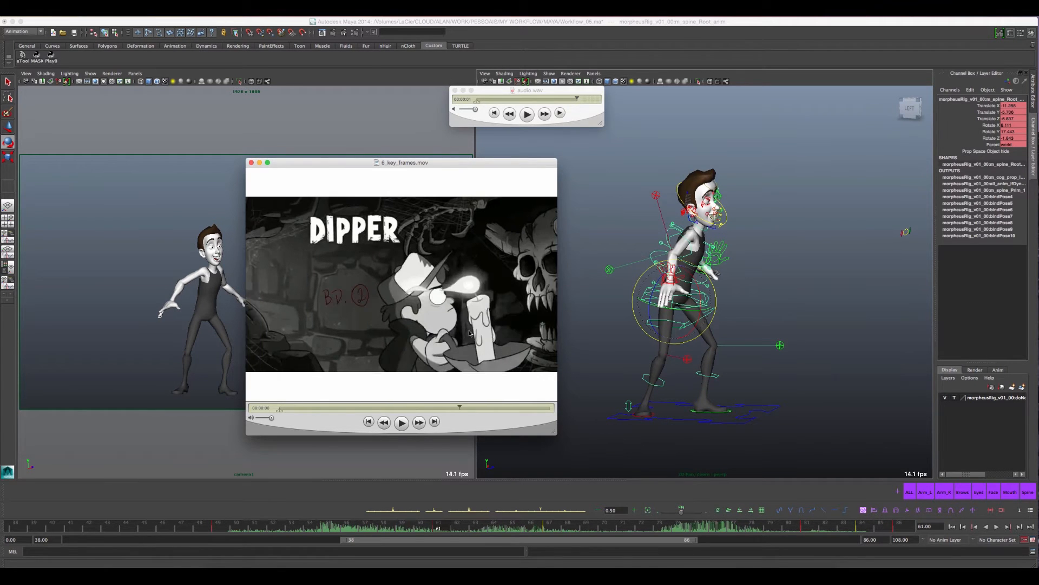
key(Right)
key(Right)
key(Left)
key(Left)
key(Left)
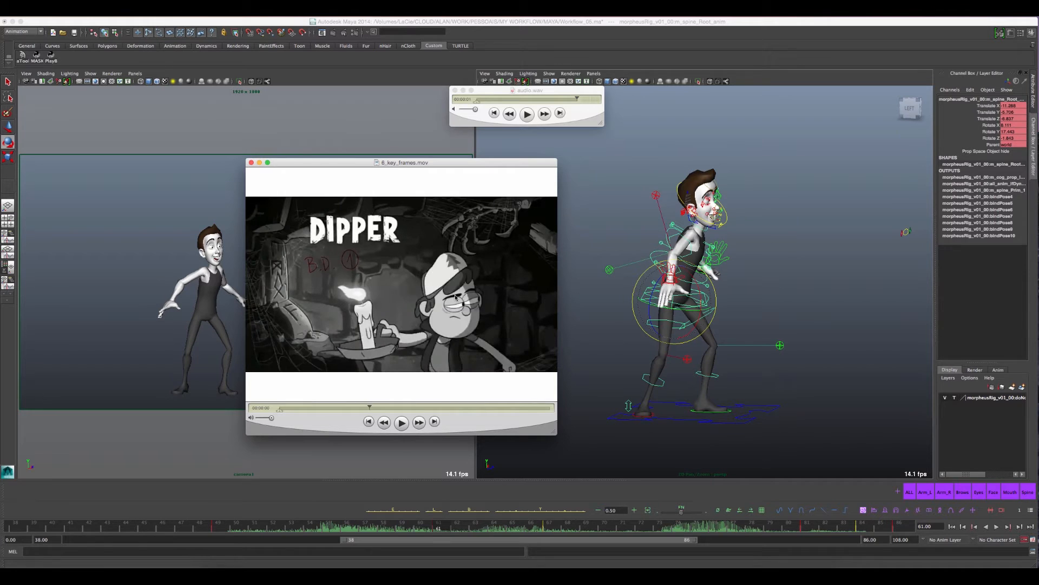
Compare BD 1 with its neighbouring drawing and return to the first key drawing of the clip.
key(Right)
key(Left)
key(Right)
key(Left)
key(Right)
key(Left)
key(Left)
key(Left)
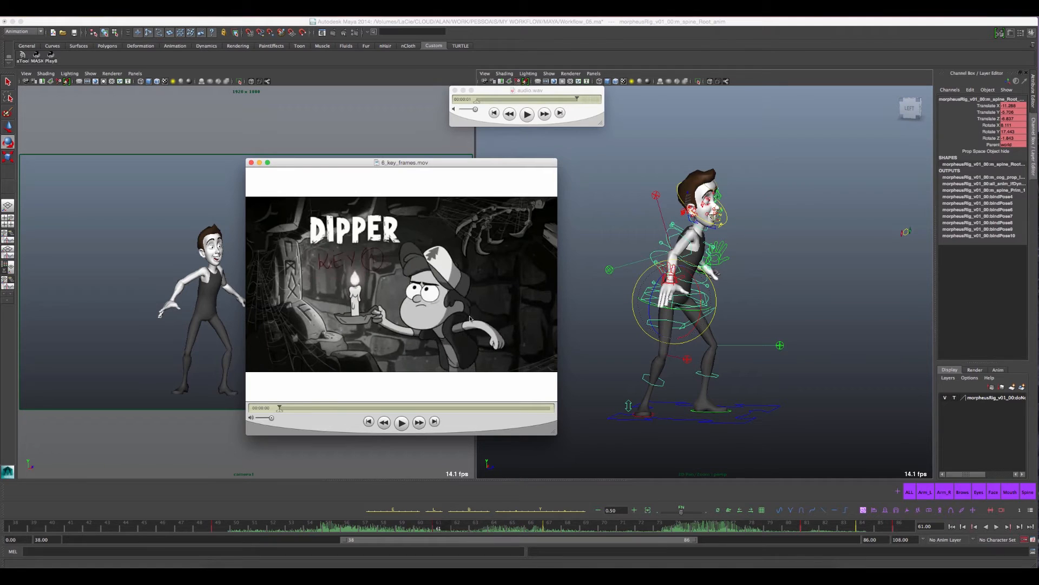
Advance from the first key drawing through the closed-eyes and BD 1 drawings to BD 2.
key(Right)
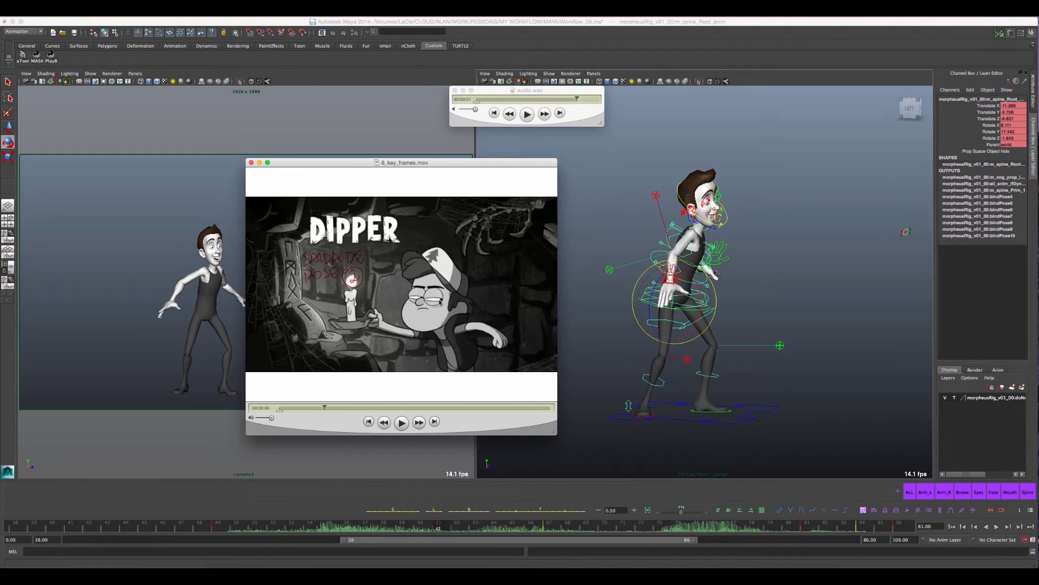
key(Right)
key(Left)
key(Right)
key(Right)
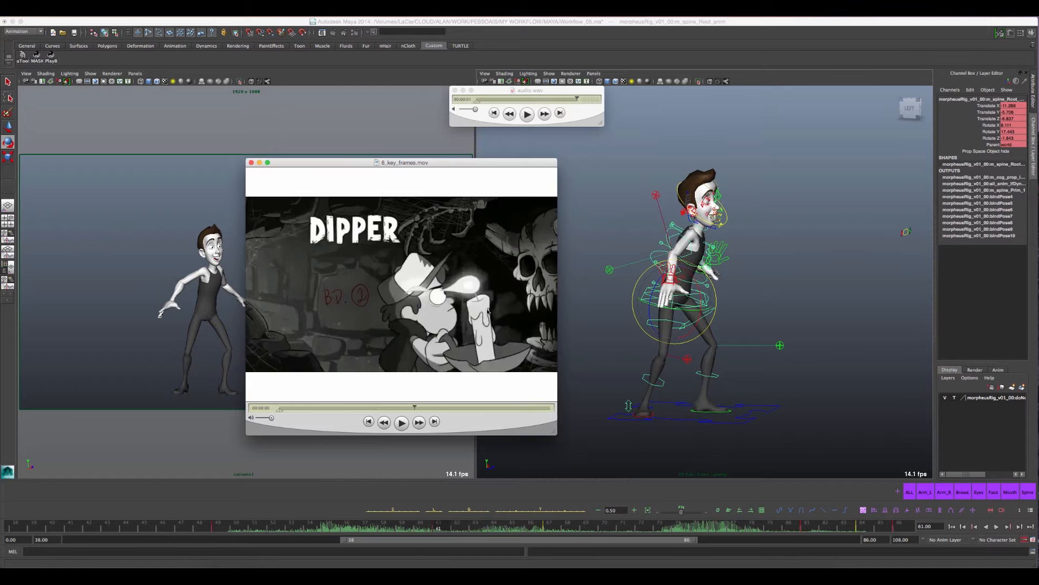
Check BD 2 against the drawing that follows it and step back to the closed-eyes drawing.
key(Right)
key(Left)
key(Right)
key(Left)
key(Left)
key(Left)
key(Left)
key(Left)
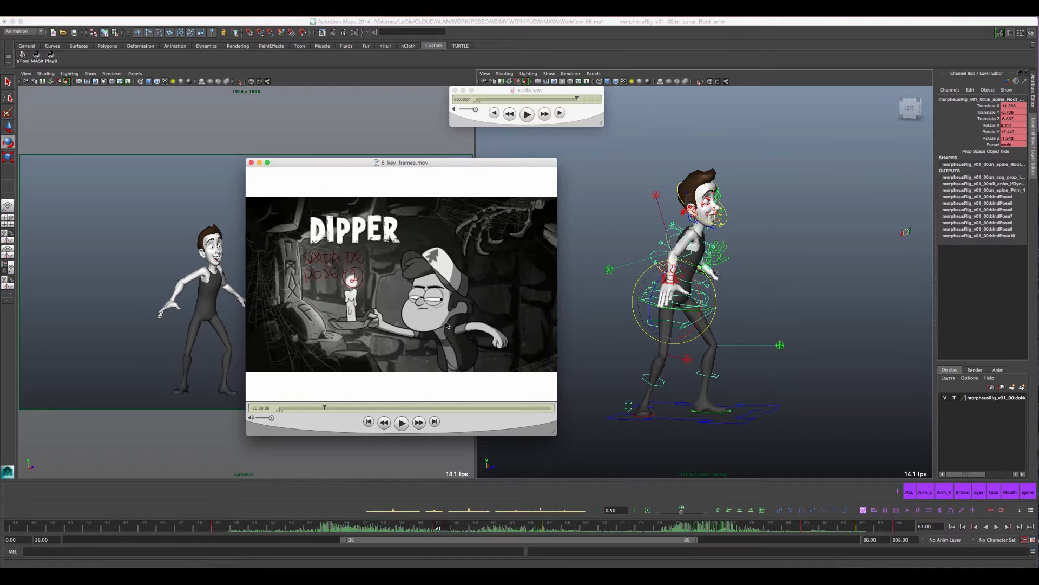
Run the breakdown drawings back and forth between BD 1 and the skull-facing KEY, ending on a DOBLE KEY drawing.
key(Right)
key(Right)
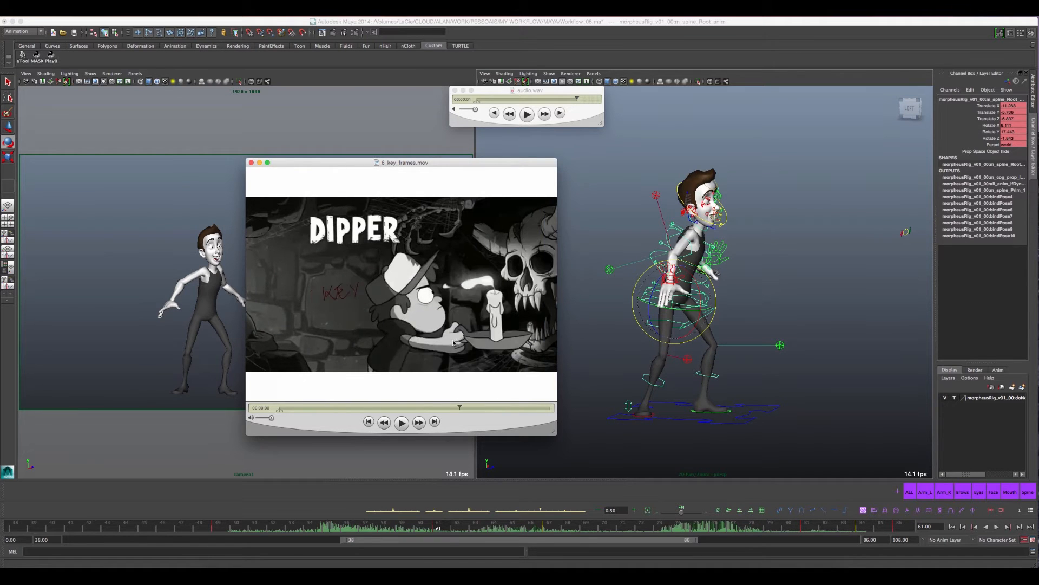
key(Left)
key(Left)
key(Left)
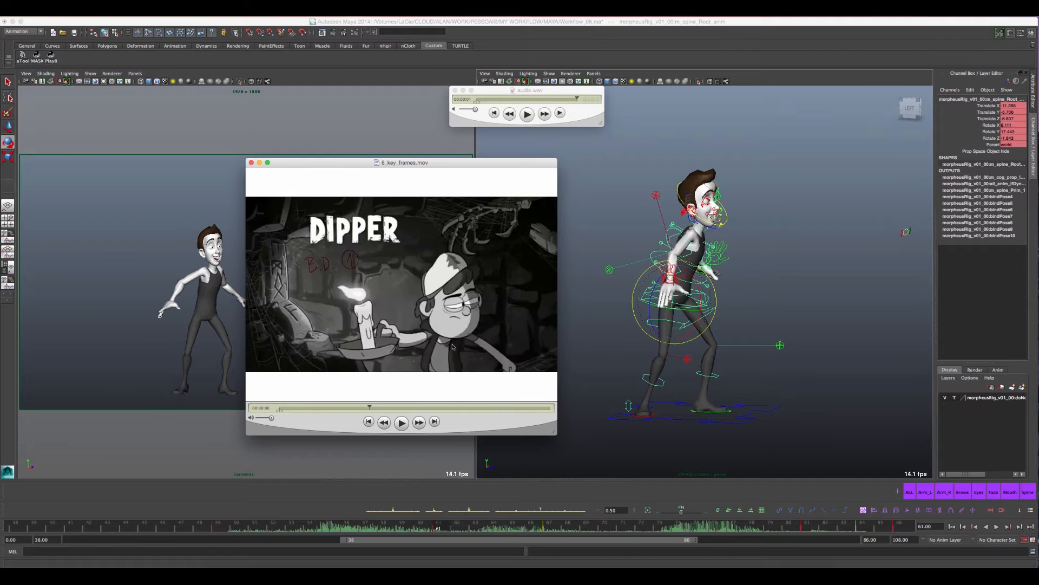
key(Right)
key(Right)
key(Right)
key(Right)
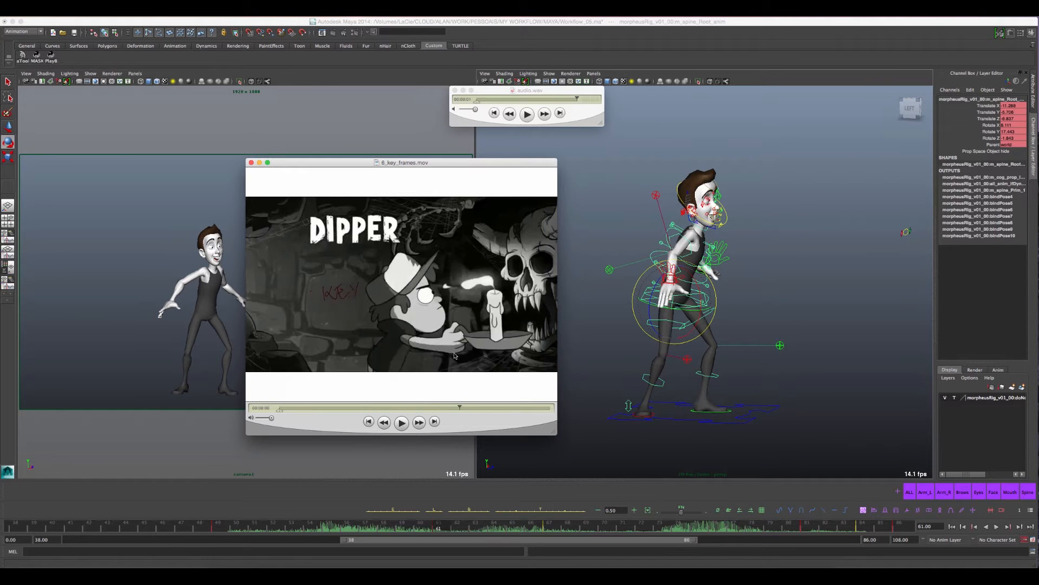
key(Left)
key(Left)
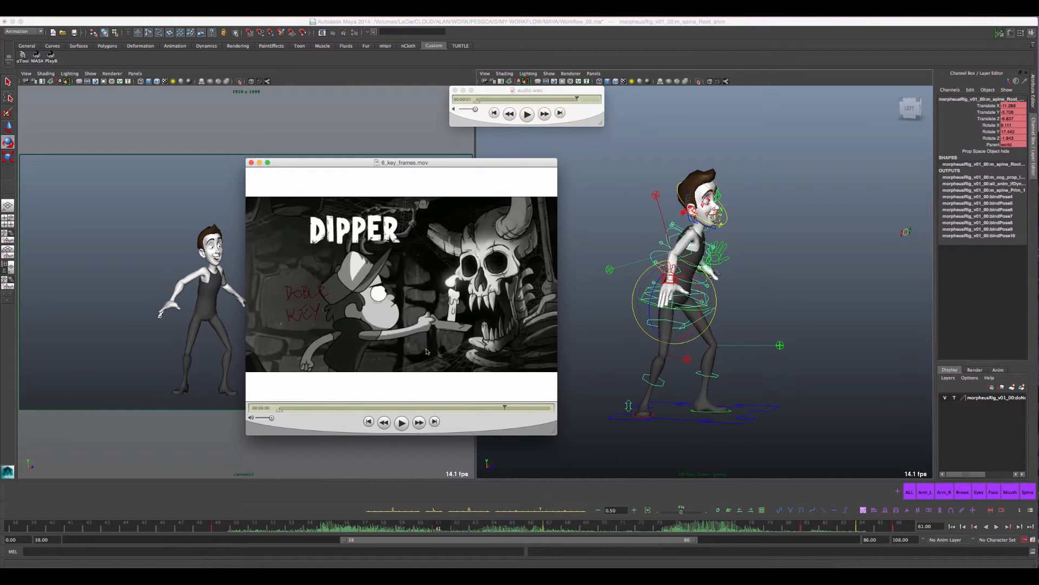
Review the sequence backward and forward from the DOBLE KEY drawing, stopping on the skull-facing KEY drawing.
key(Right)
key(Left)
key(Left)
key(Left)
key(Left)
key(Left)
key(Right)
key(Right)
key(Right)
key(Right)
key(Left)
key(Left)
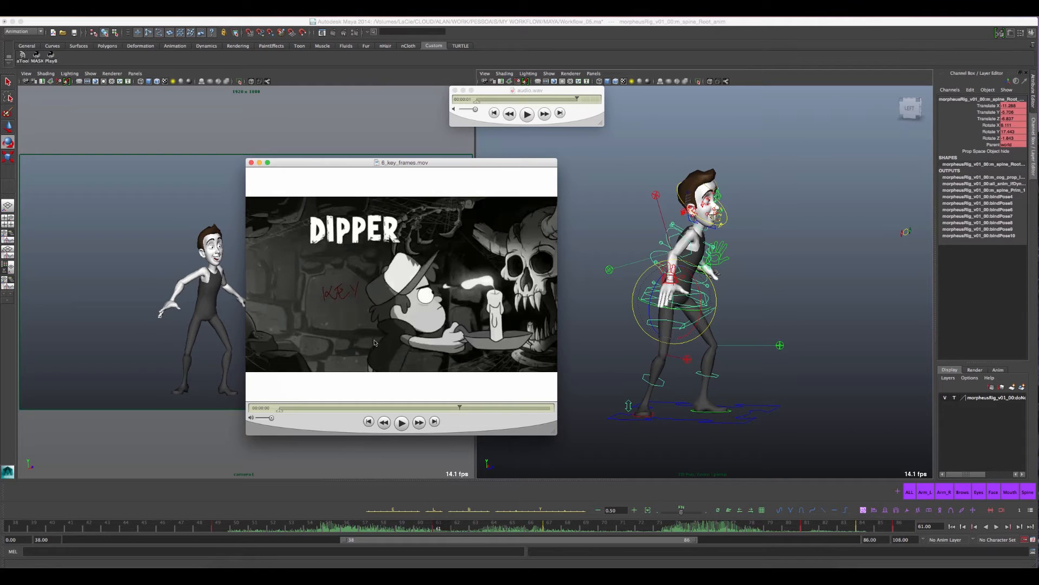
Step forward from the skull-facing KEY drawing and back through BD 2 to the BD 1 drawing.
key(Right)
key(Right)
key(Left)
key(Left)
key(Left)
key(Left)
key(Left)
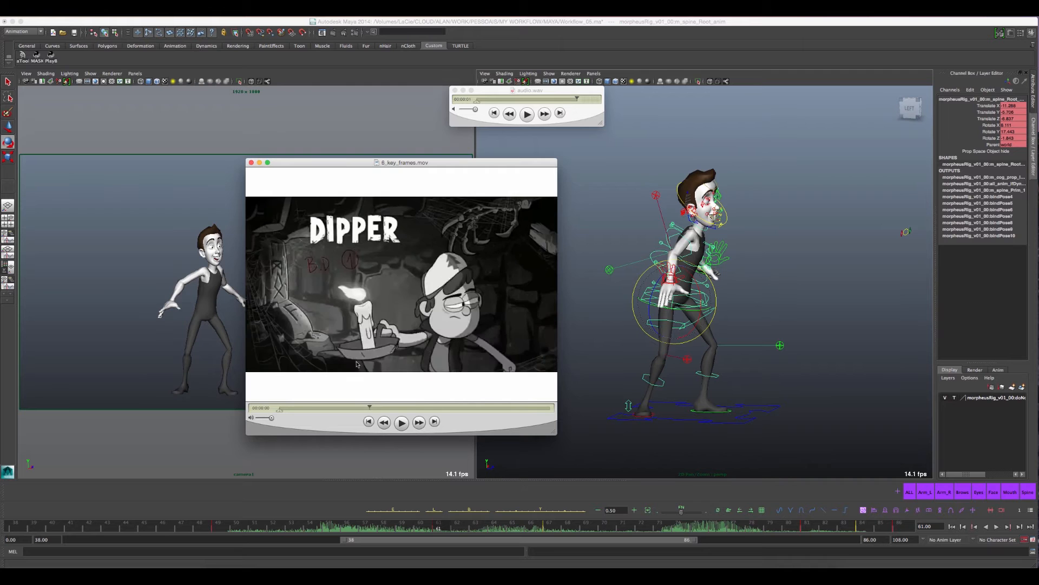
Advance from BD 1 past the skull-facing KEY drawing to the DOBLE KEY drawing.
key(Right)
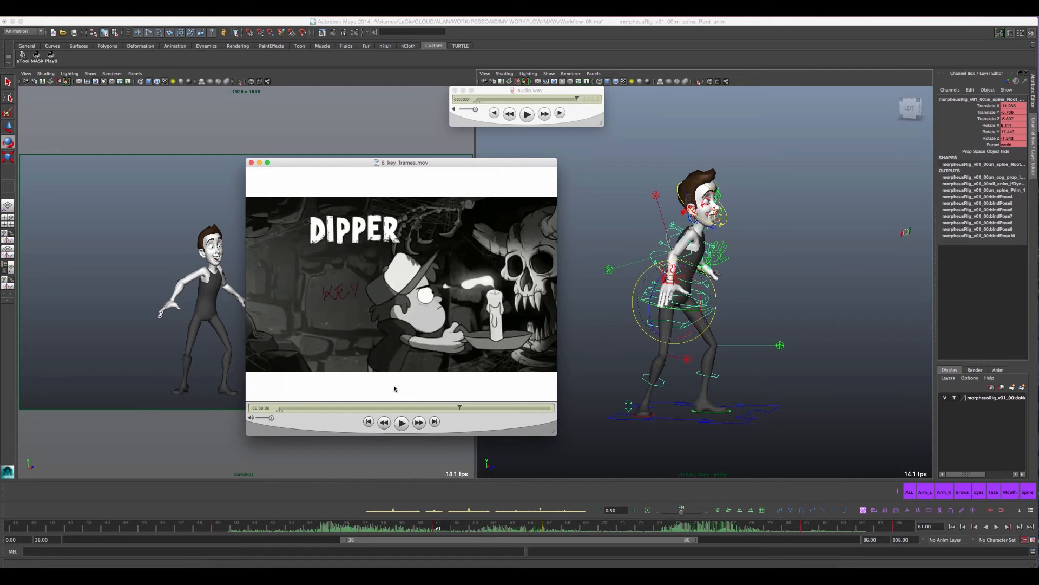
key(Right)
key(Left)
key(Right)
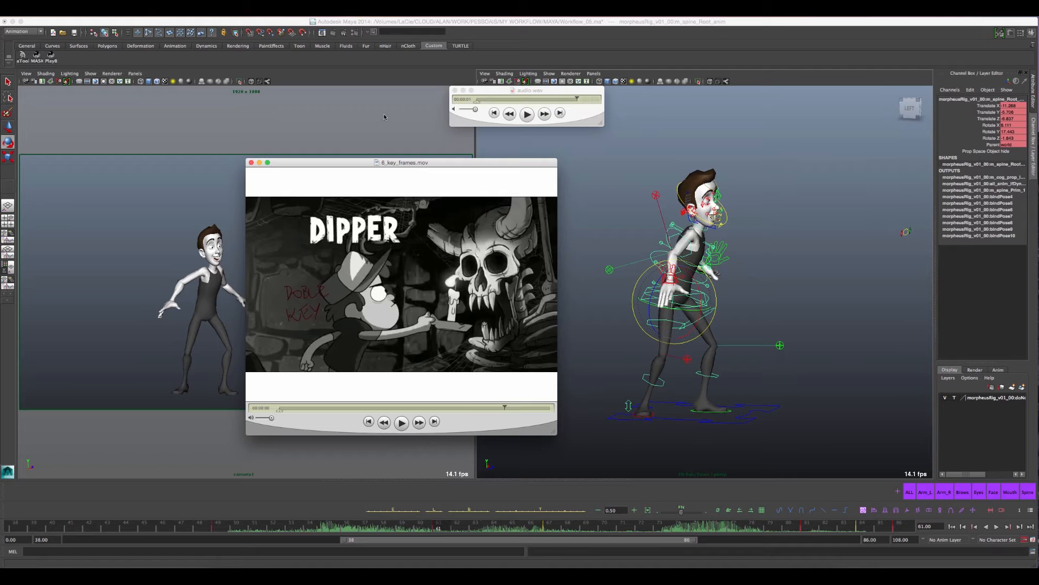
Switch back to Maya, select all of the character's controls and step through the key poses to frame 49.
click(625, 23)
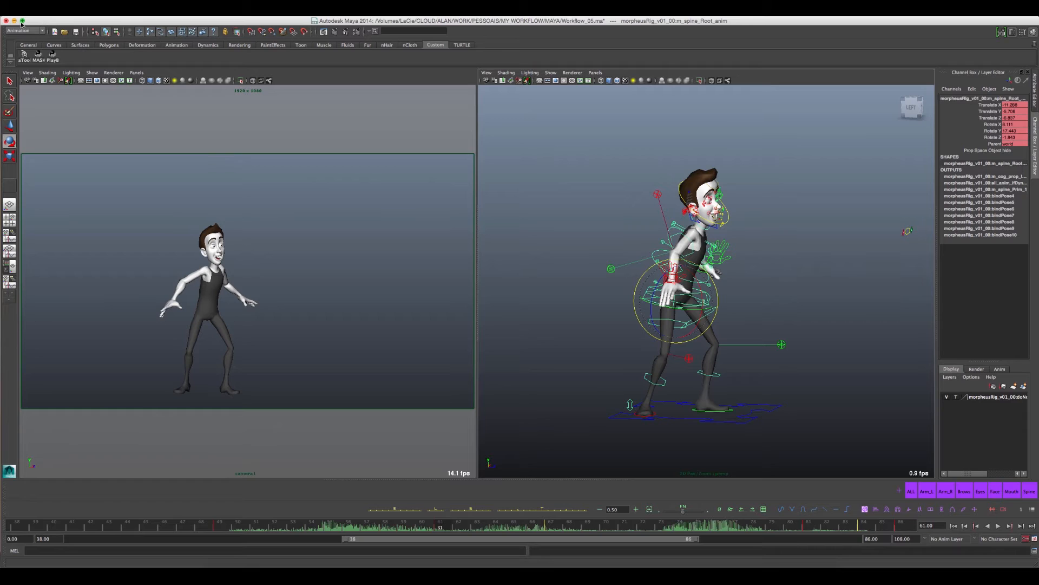
click(911, 491)
key(.)
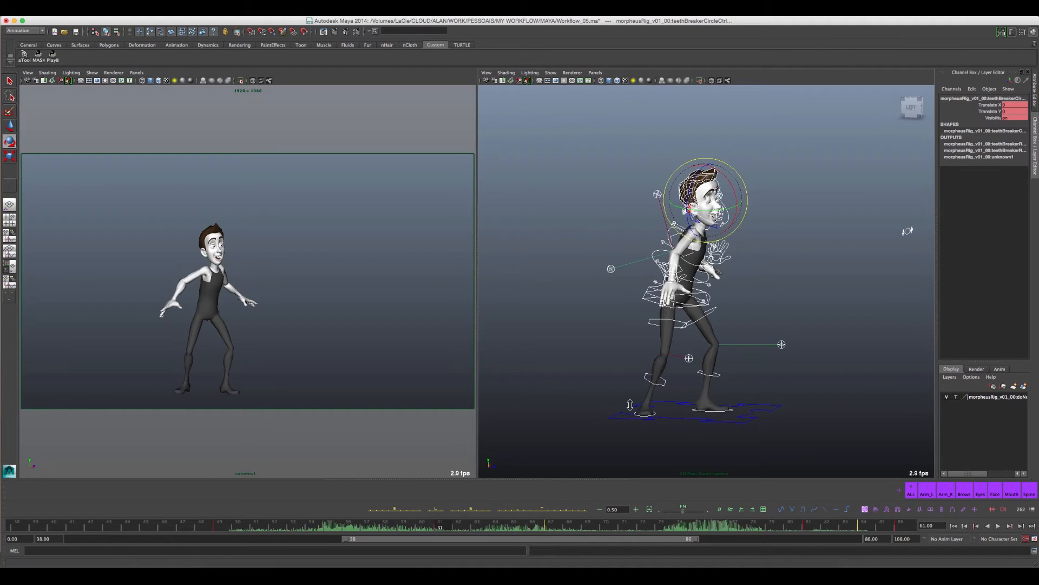
key(.)
key(.)
key(.)
key(.)
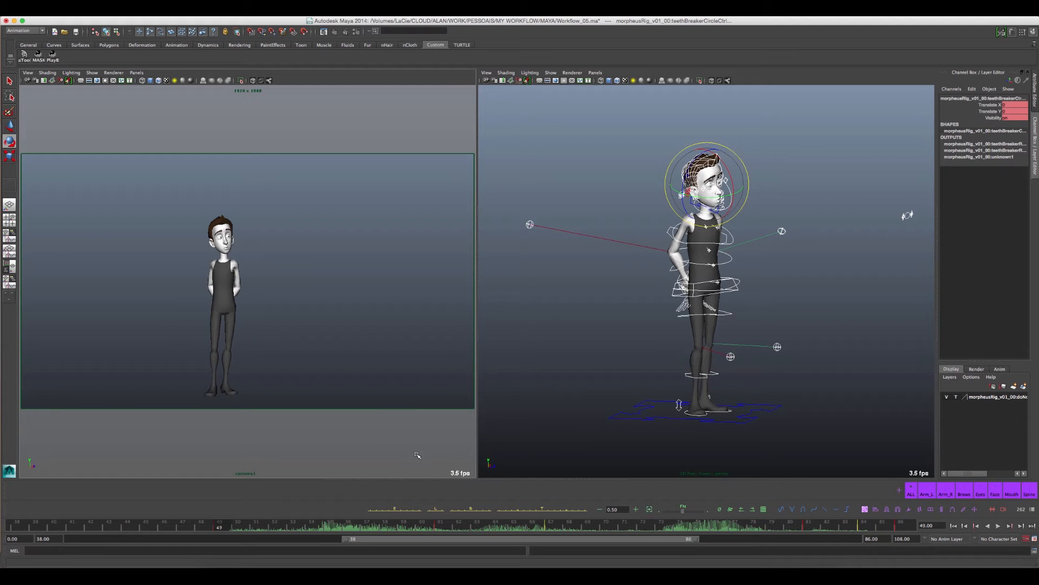
Scrub the timeline between the key poses at frames 49 and 61, stopping at frame 54.
click(180, 524)
drag(192, 524, 440, 525)
drag(292, 524, 336, 525)
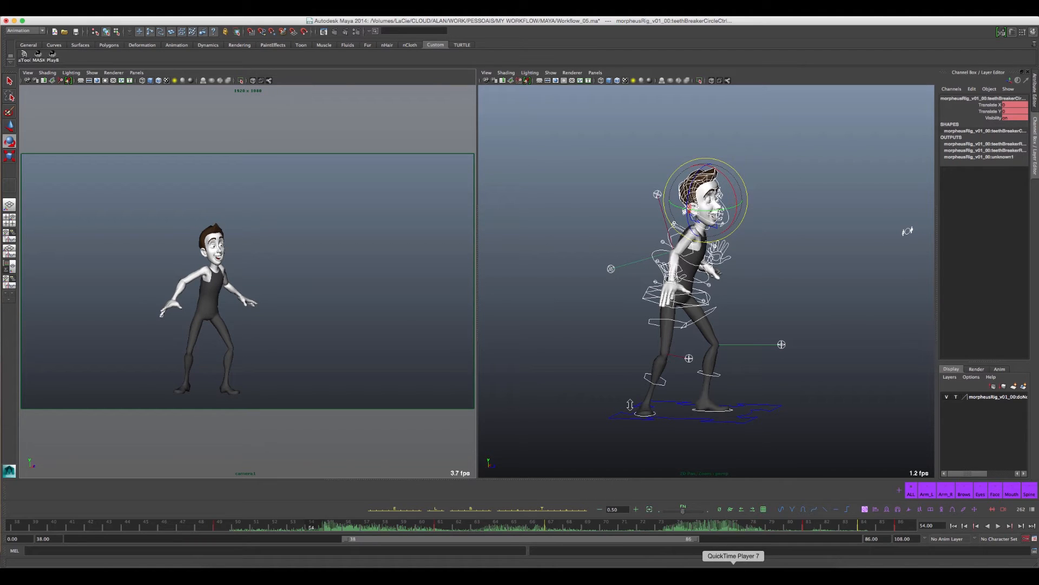
Switch to QuickTime Player 7 and scrub 6_key_frames.mov across the first key, closed-eyes and DOBLE KEY drawings.
click(733, 566)
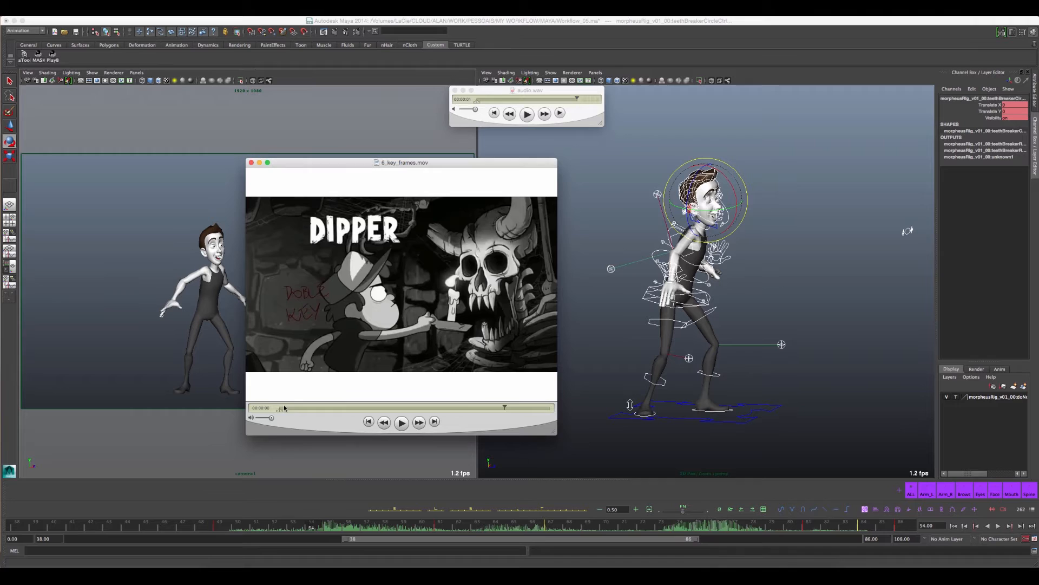
drag(284, 408, 280, 409)
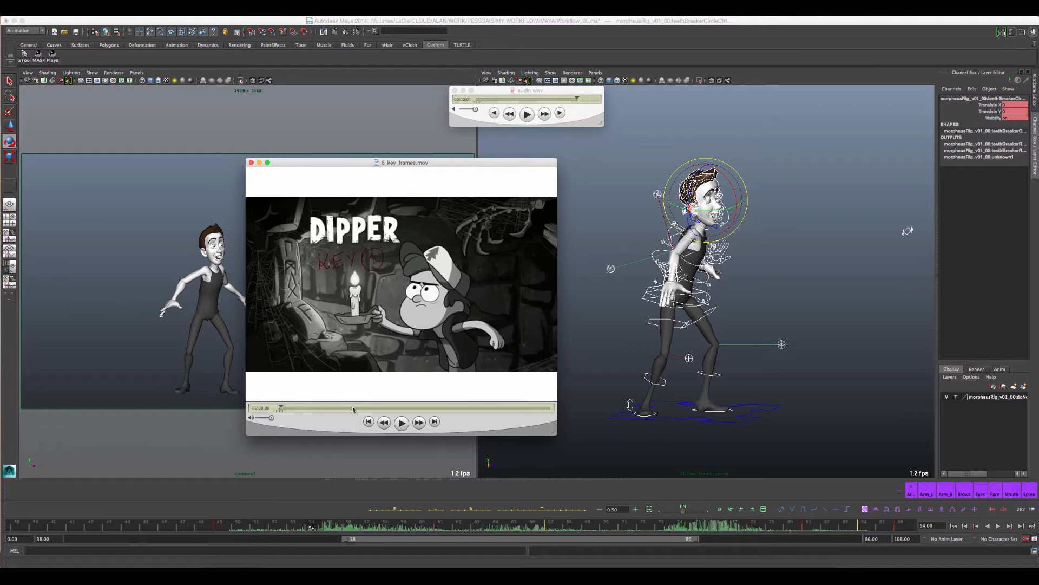
click(549, 409)
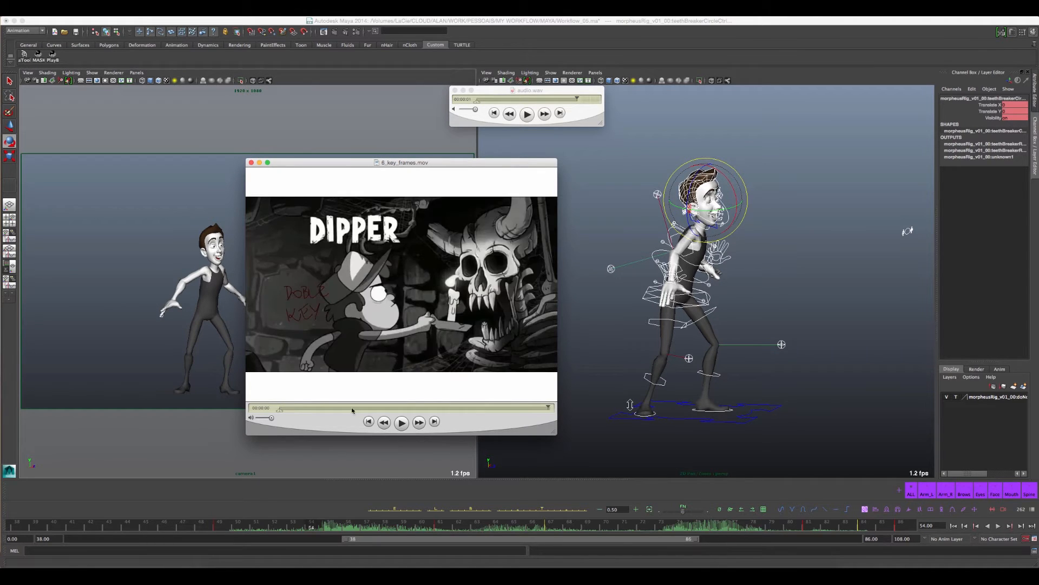
drag(283, 409, 326, 412)
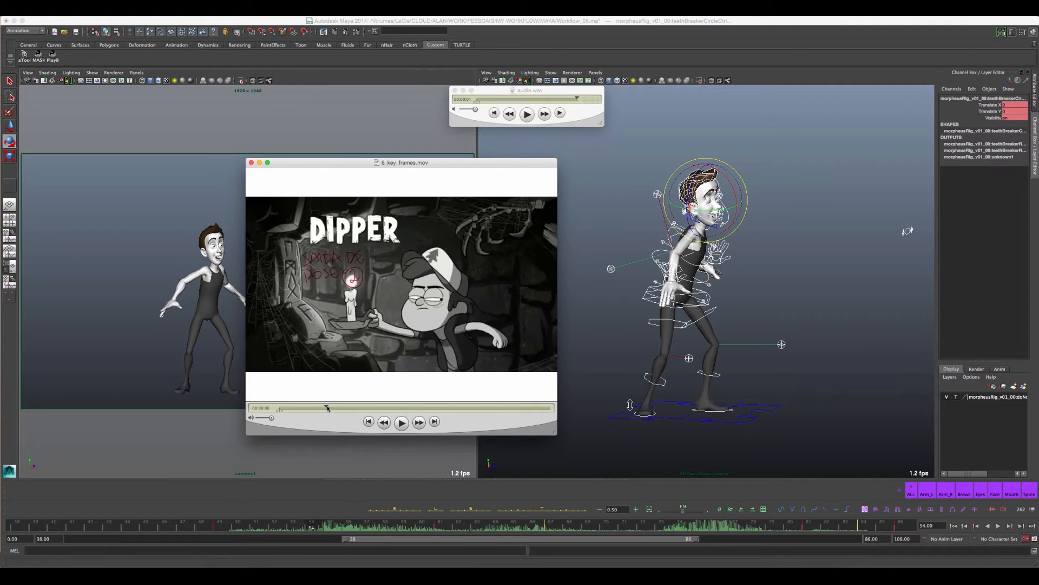
drag(327, 409, 328, 410)
drag(500, 410, 345, 412)
Return to Maya, create an in-between pose for all controls at frame 54 and compare it with the neighbouring keys.
click(512, 22)
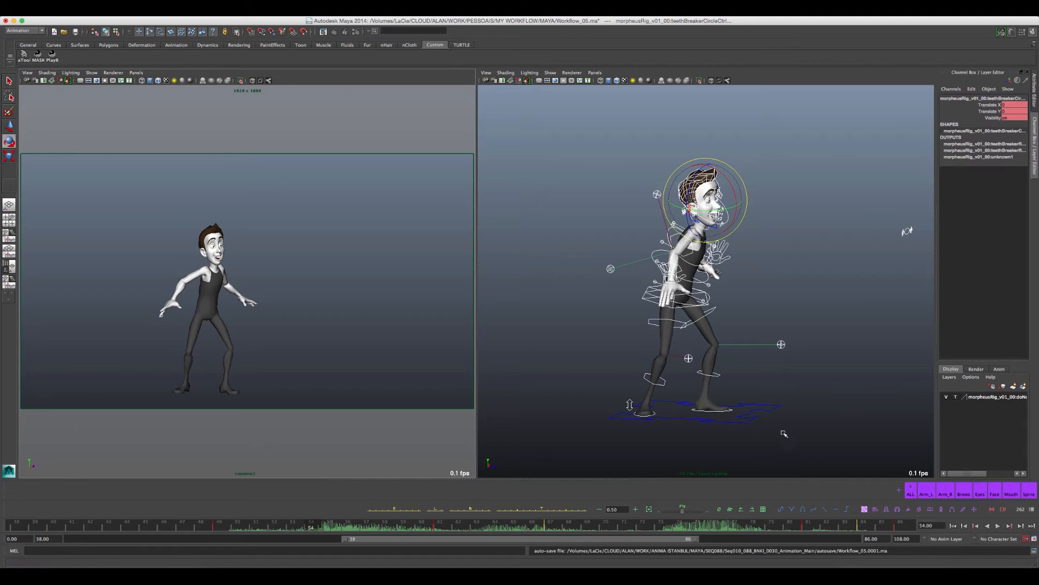
click(542, 510)
key(comma)
key(period)
key(period)
key(comma)
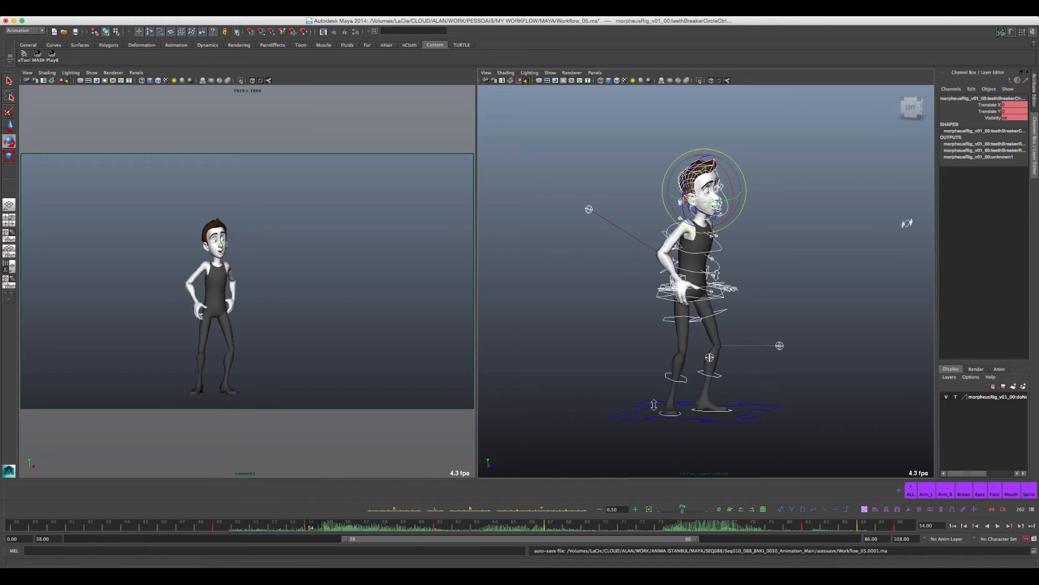
Move the right arm IK control forward in front of the hips at frame 54 and rotate the hand, keying its rotation.
click(749, 266)
click(684, 282)
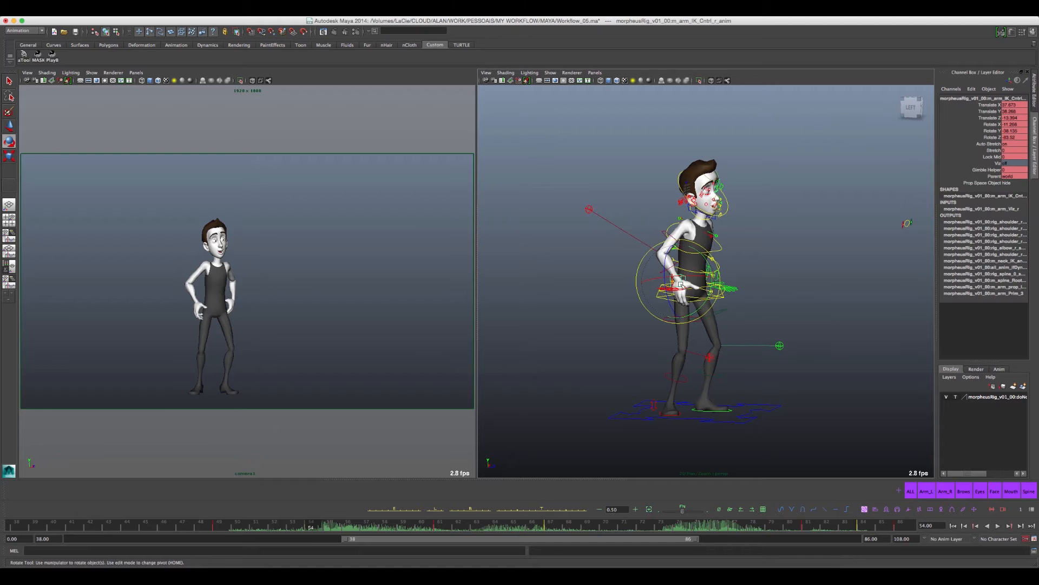
key(w)
drag(685, 282, 742, 298)
key(e)
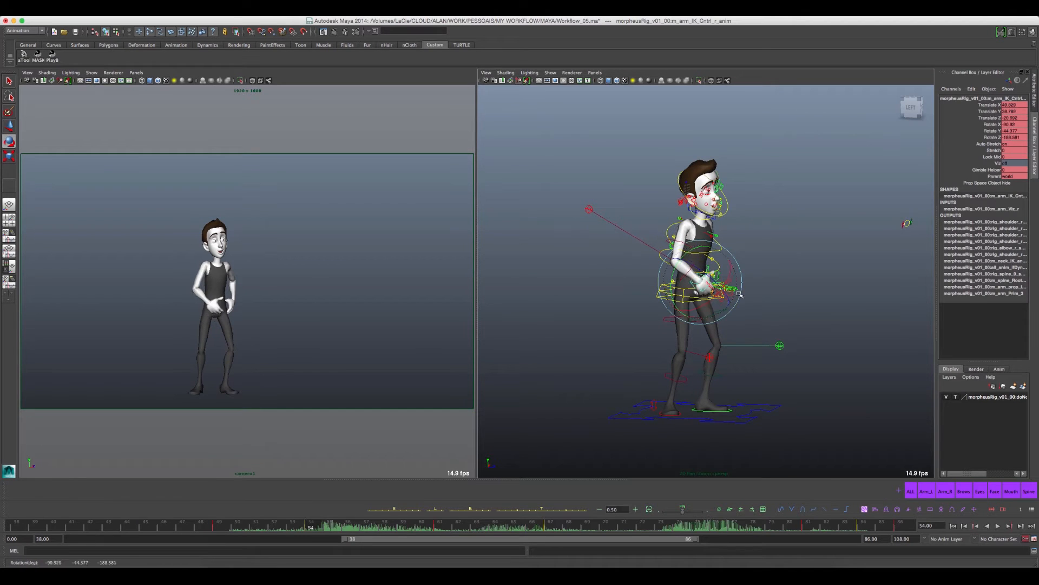
key(shift+e)
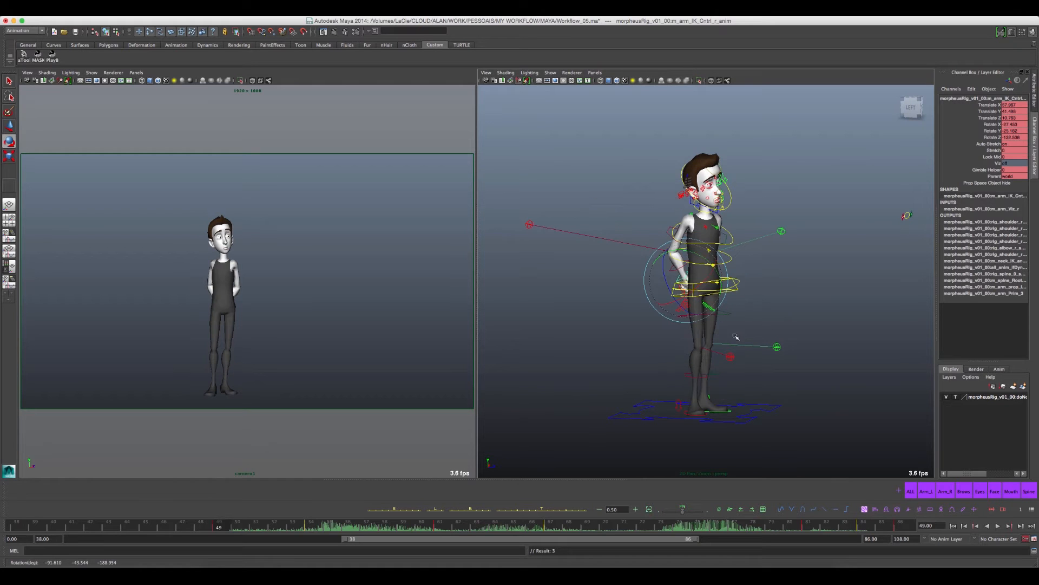
Step between the keys at frames 49 and 54 to compare the right hand's pose.
key(period)
key(comma)
key(comma)
key(period)
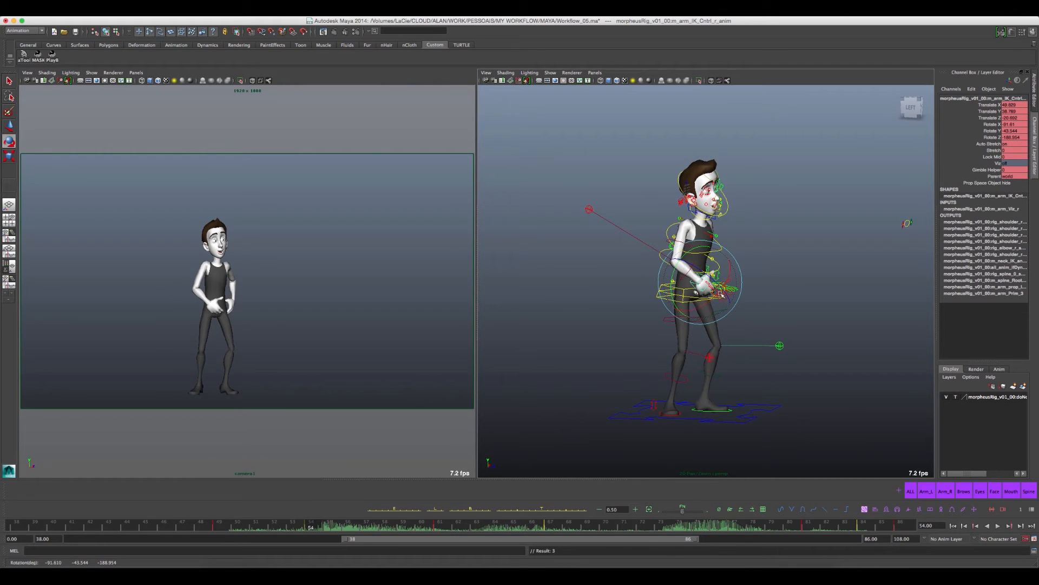
Try an in-between pose for all controls at frame 51, tweened 80% toward the previous key, and compare it with the neighbouring keys.
click(911, 494)
drag(232, 527, 255, 527)
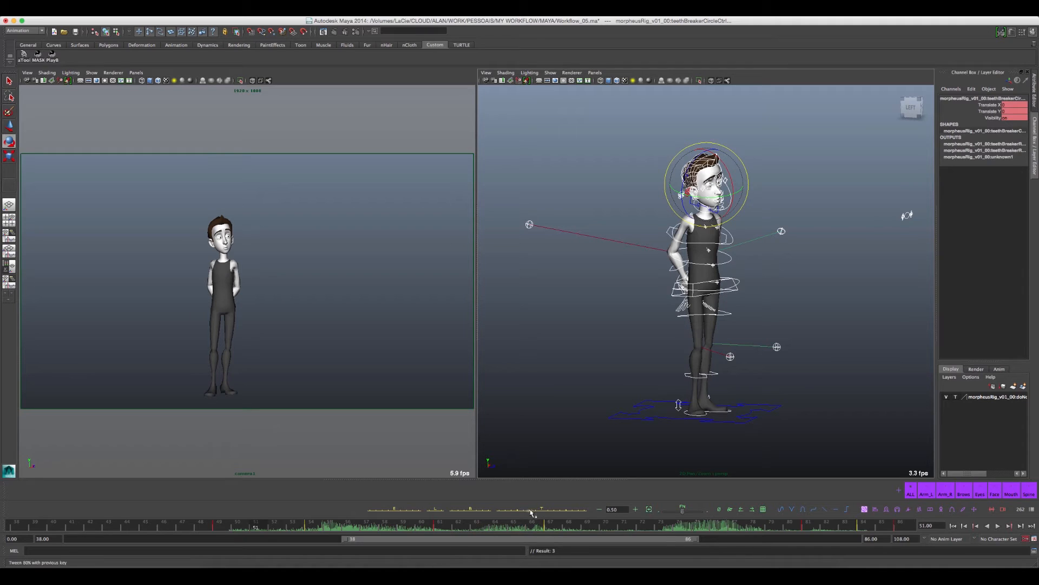
key(e)
key(alt+comma)
key(alt+comma)
key(period)
key(period)
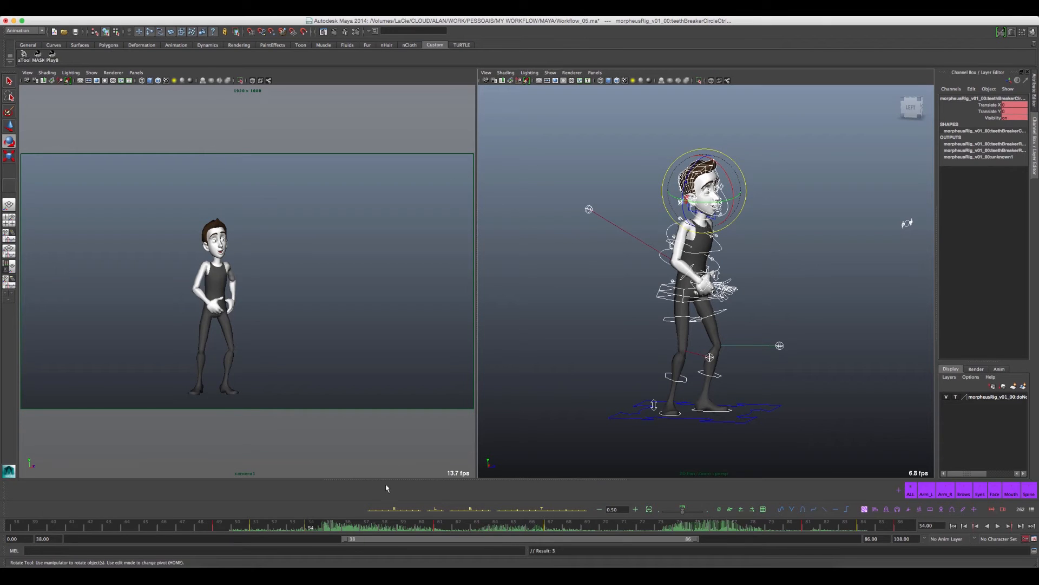
click(259, 525)
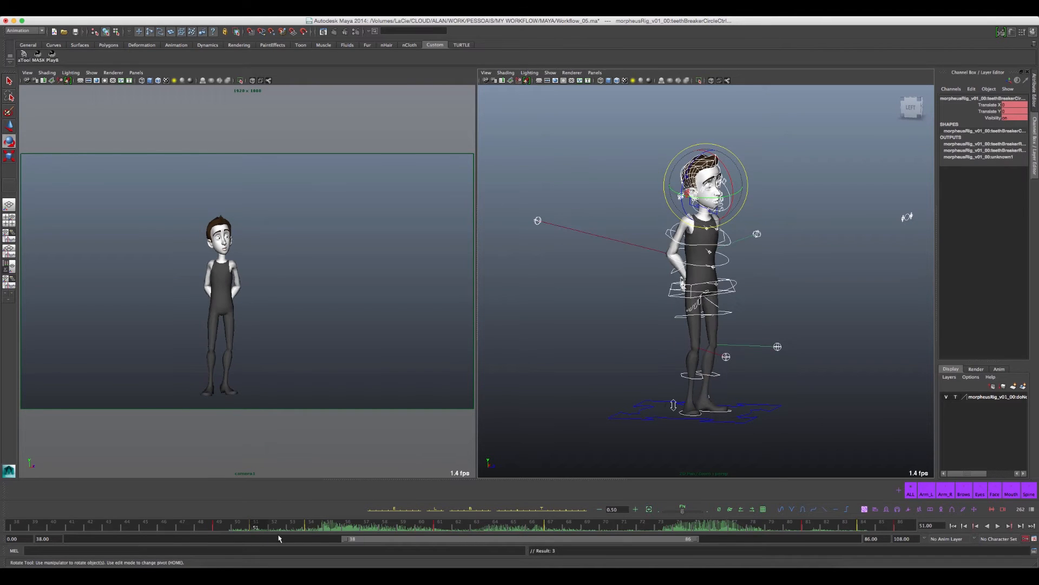
click(323, 527)
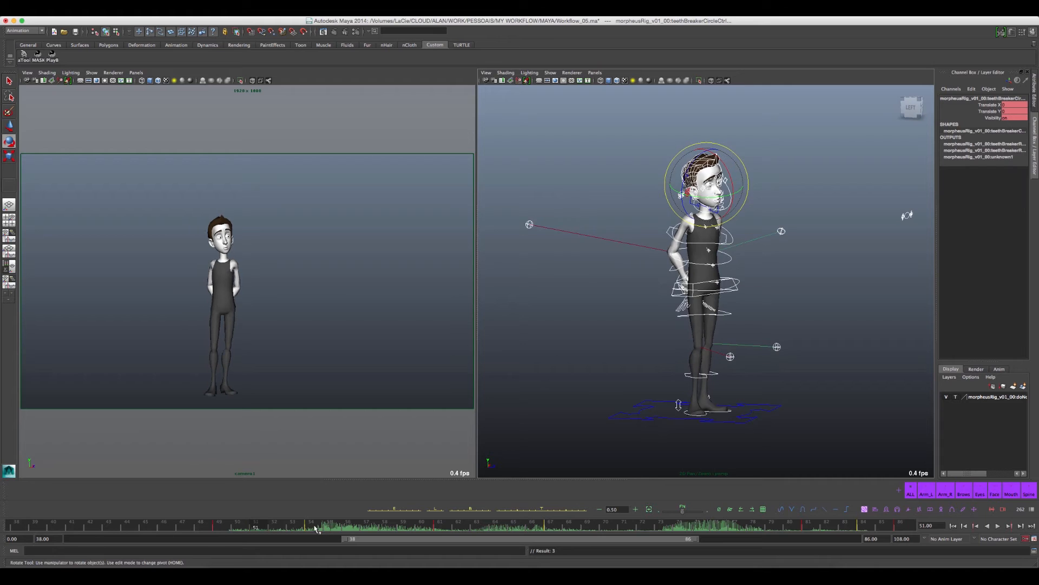
Tween the right arm IK control 50% at frame 54 and toggle the change to compare both hand positions.
click(746, 276)
click(705, 277)
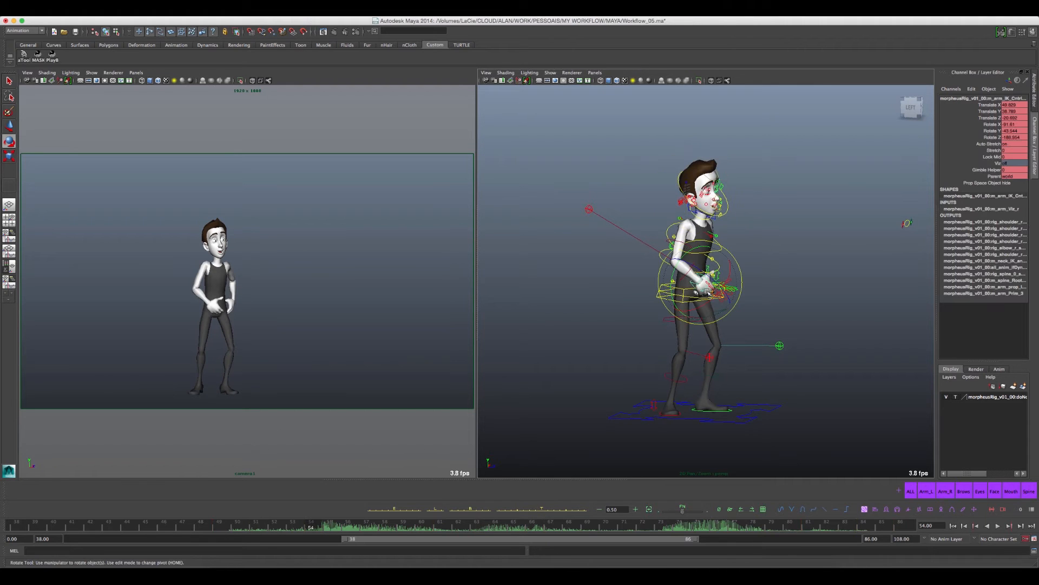
click(542, 510)
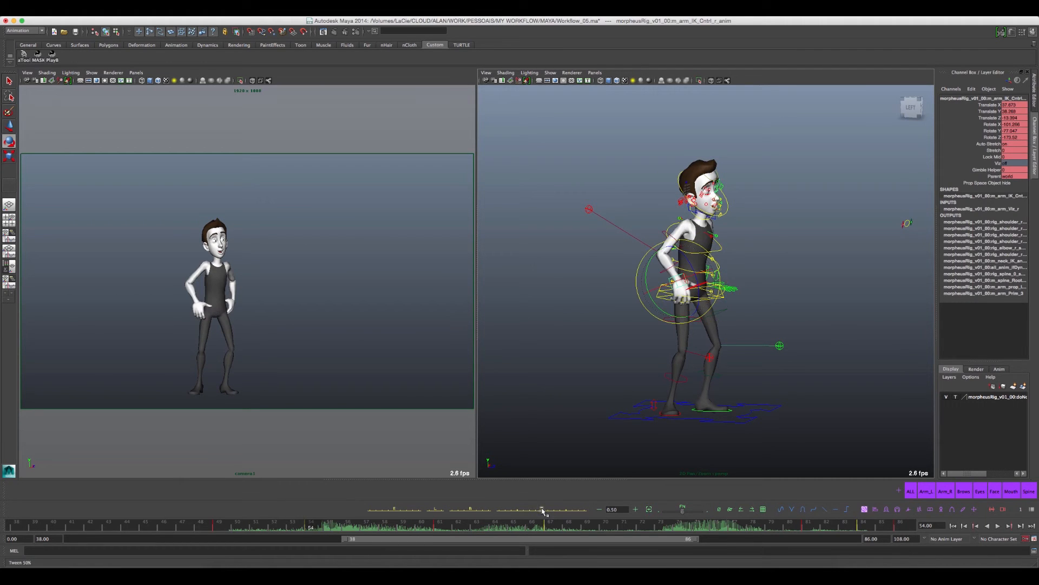
key(z)
key(shift+z)
key(z)
key(shift+z)
click(768, 258)
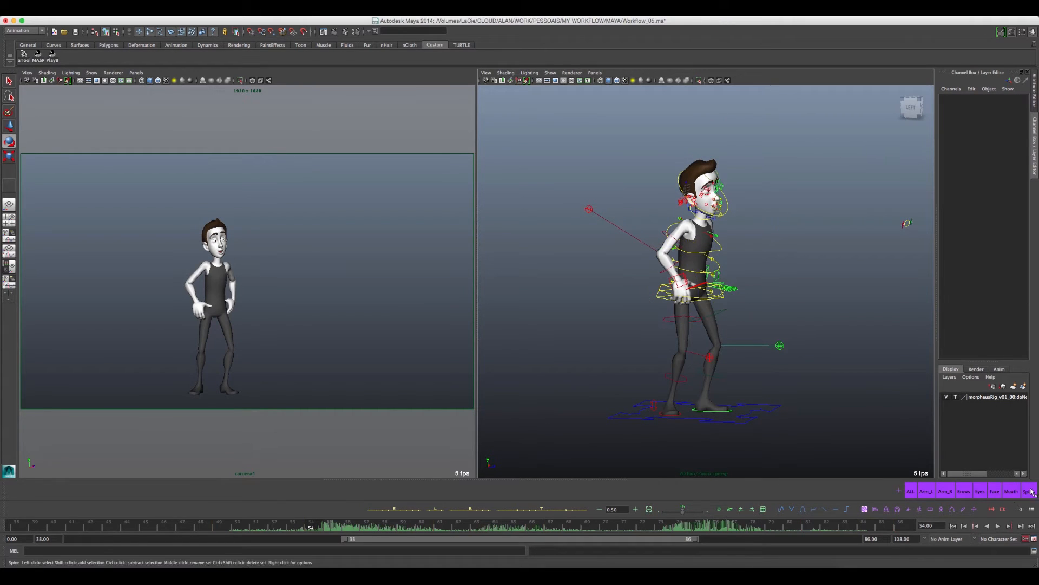
Rotate the spine FK controls at frame 54 to lean the torso forward and toward the character's left, checking the neighbouring keys.
click(698, 255)
key(z)
key(shift+z)
click(678, 230)
drag(678, 229, 704, 269)
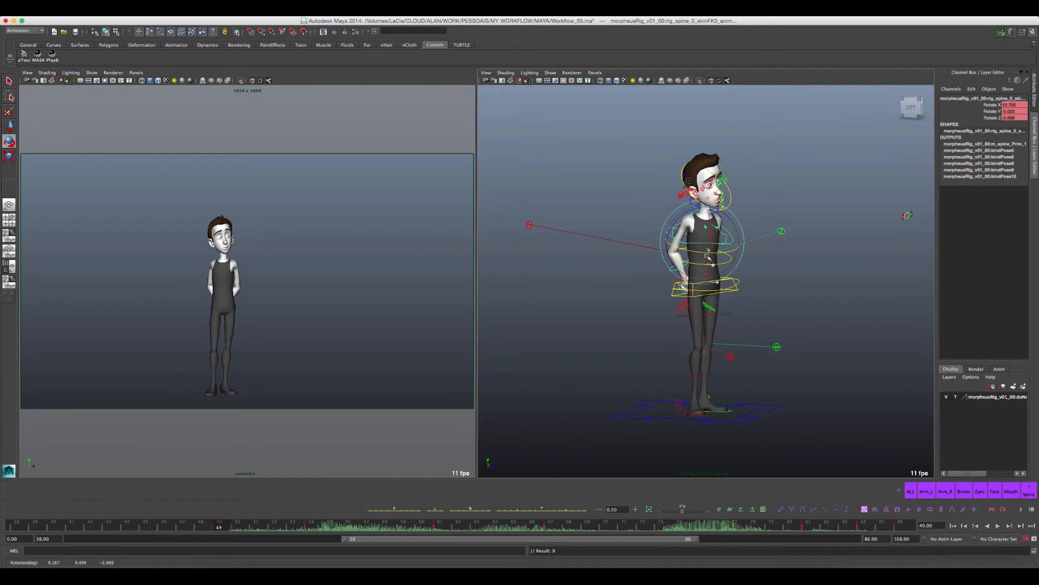
key(.)
key(.)
key(.)
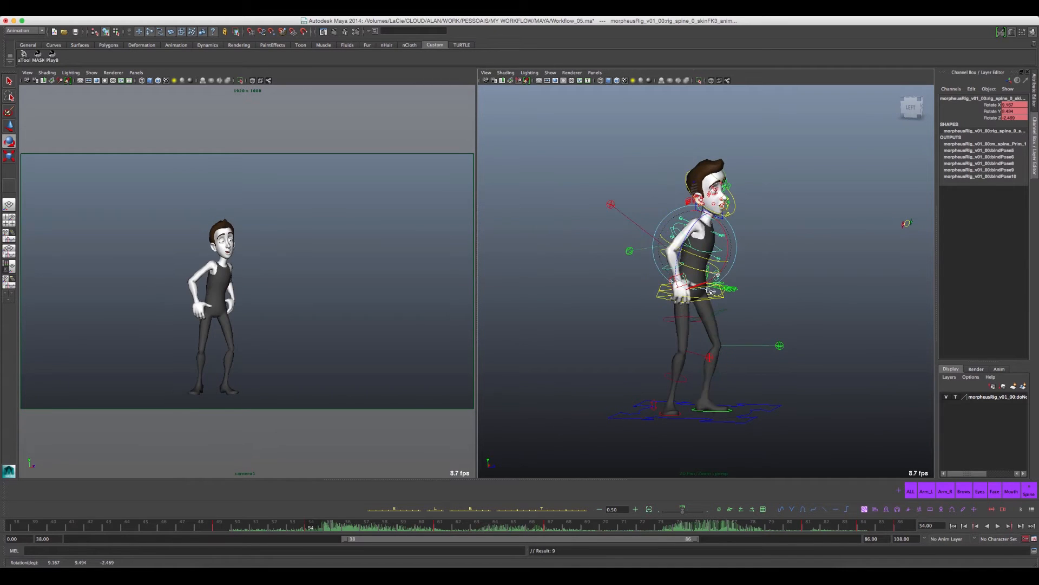
key(.)
key(.)
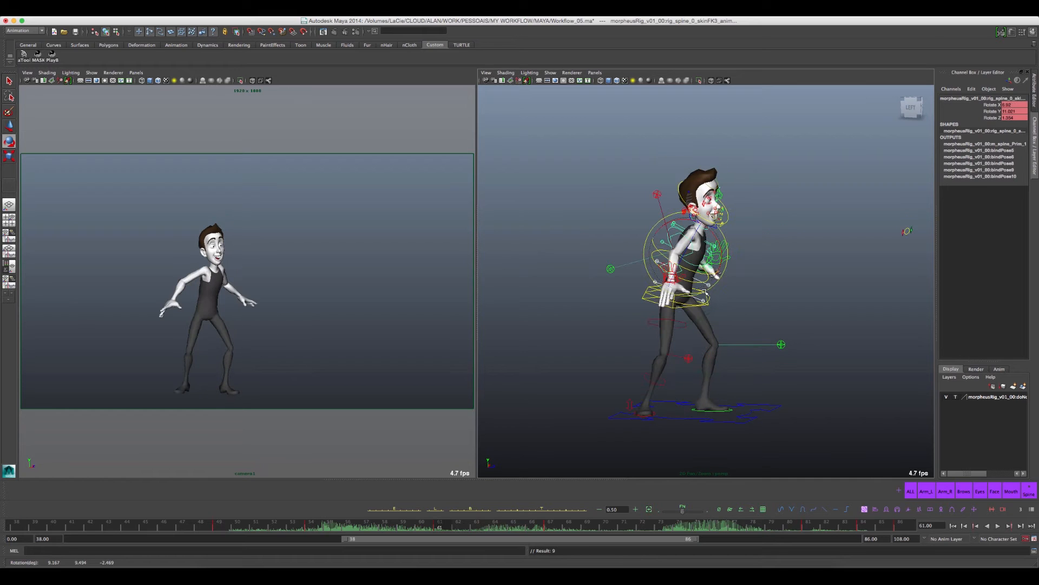
Rotate the spine controls further at frame 54 for a stronger forward lean and compare it with the neighbouring keys.
key(.)
drag(689, 230, 692, 248)
key(.)
key(.)
key(.)
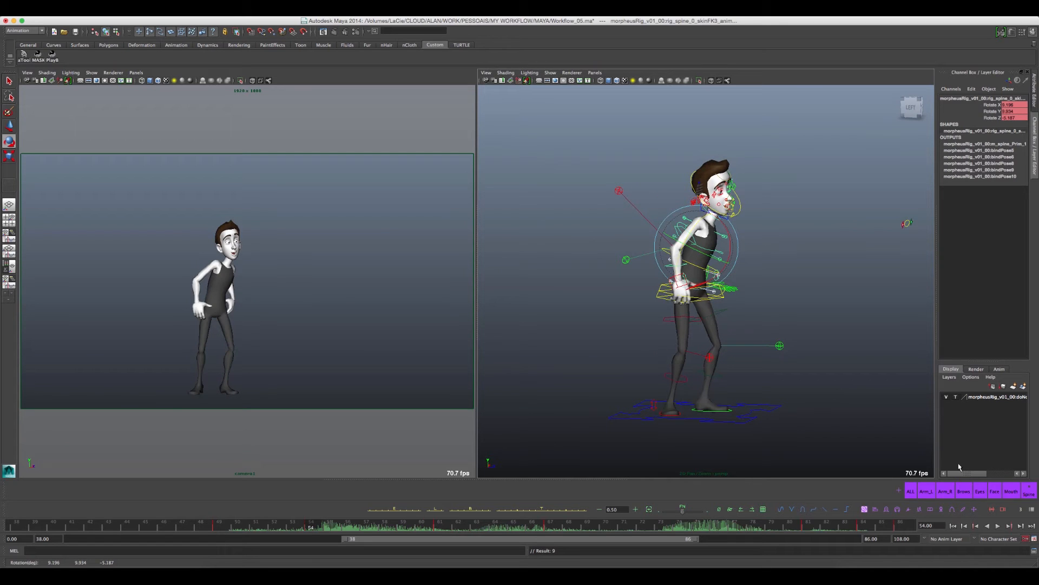
Tween all controls 80% toward the previous key at frame 51 and compare the pose with the keys at frames 49 and 54.
click(717, 163)
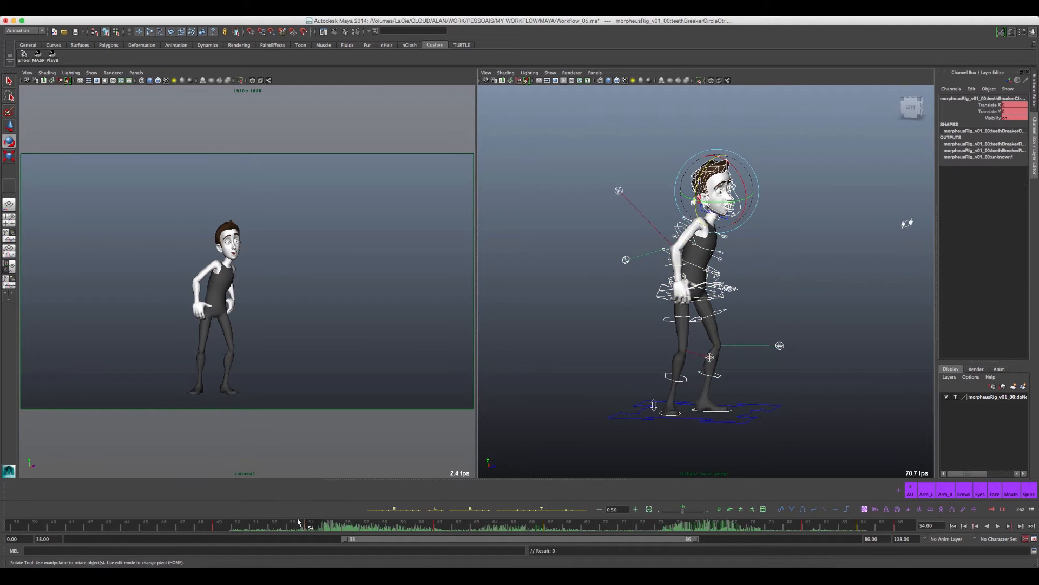
click(255, 524)
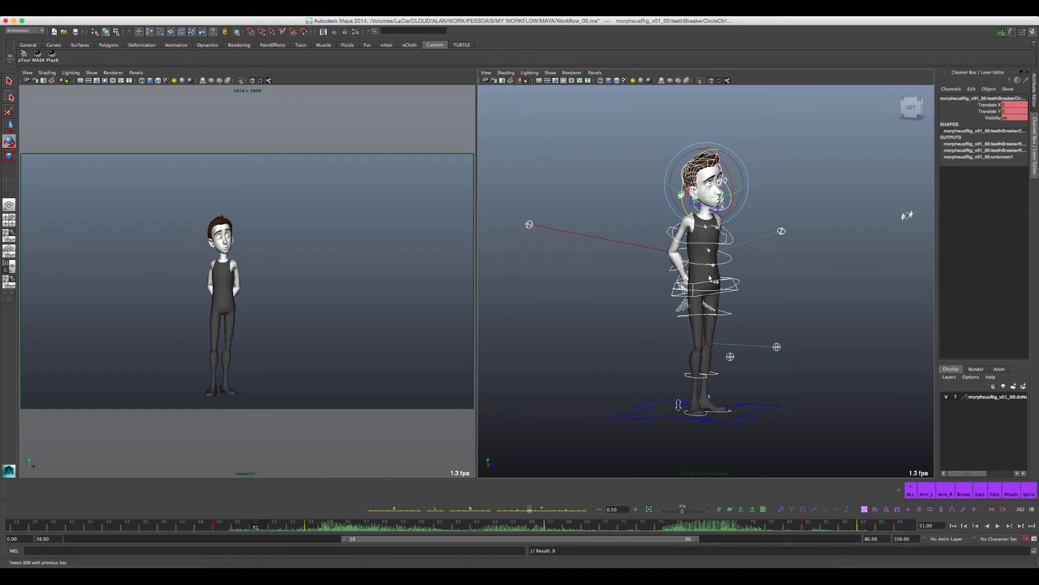
key(period)
key(period)
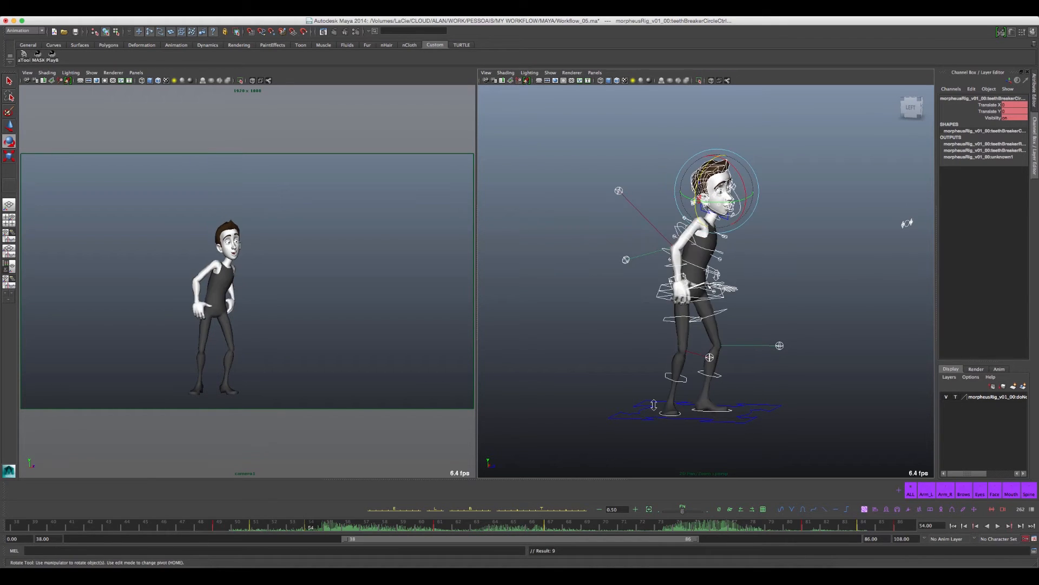
key(comma)
key(comma)
key(period)
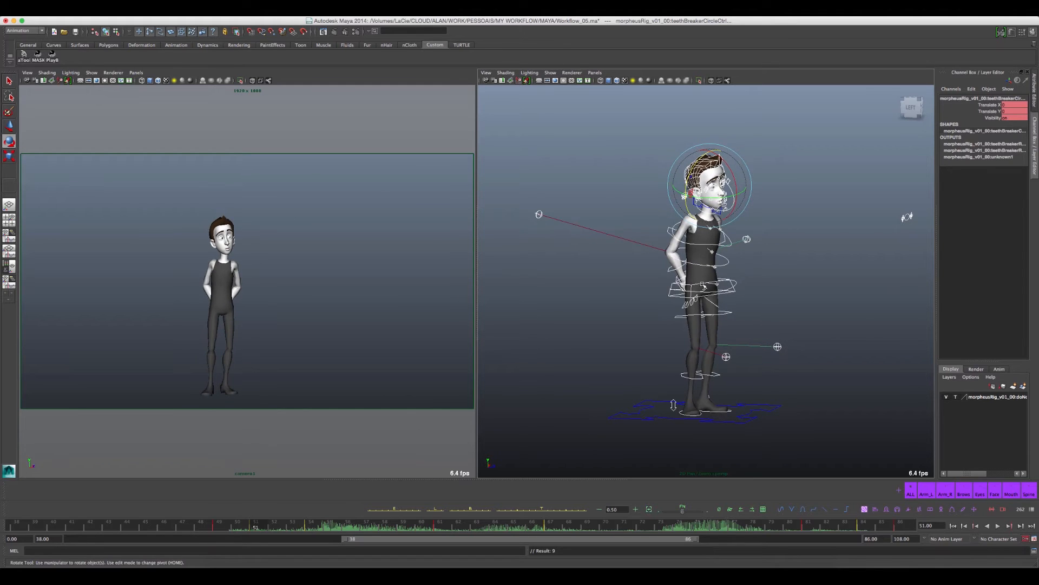
key(period)
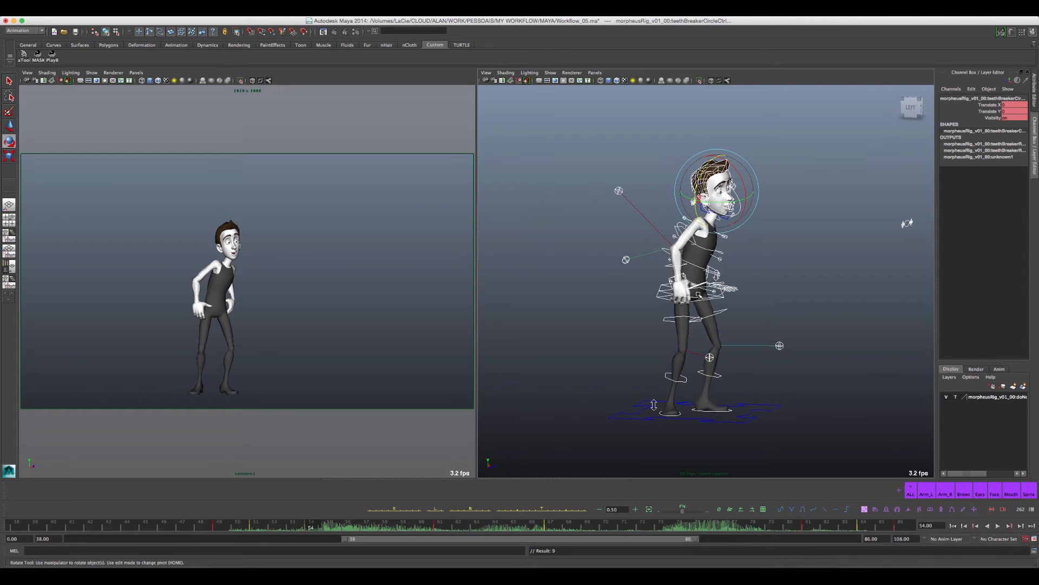
key(comma)
key(period)
key(comma)
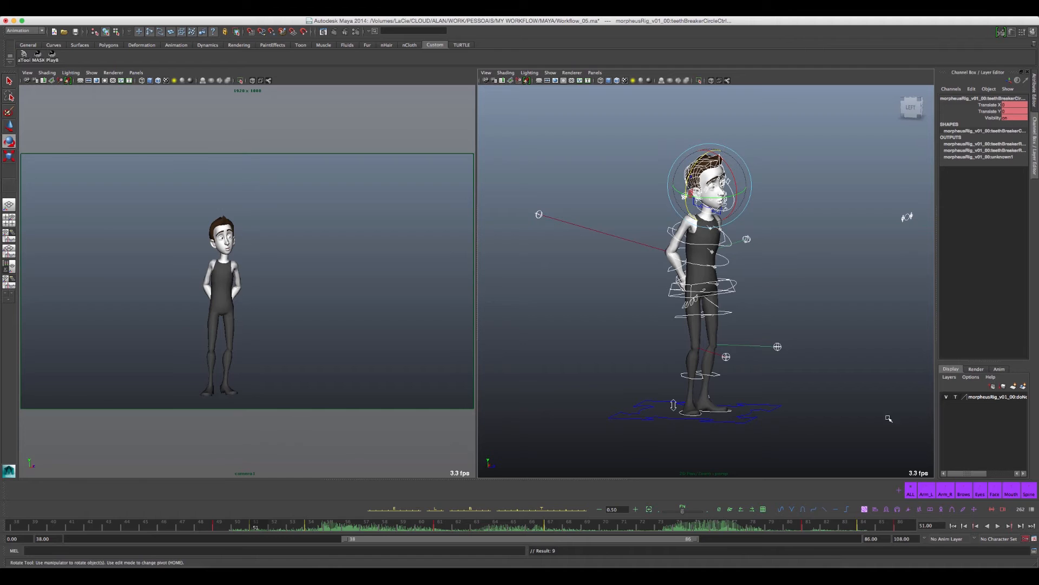
Rotate the spine controls slightly at frame 51 and check them against the key at frame 49.
click(1029, 491)
mouse_move(683, 510)
mouse_down()
mouse_move(692, 509)
mouse_move(675, 514)
mouse_up()
key(comma)
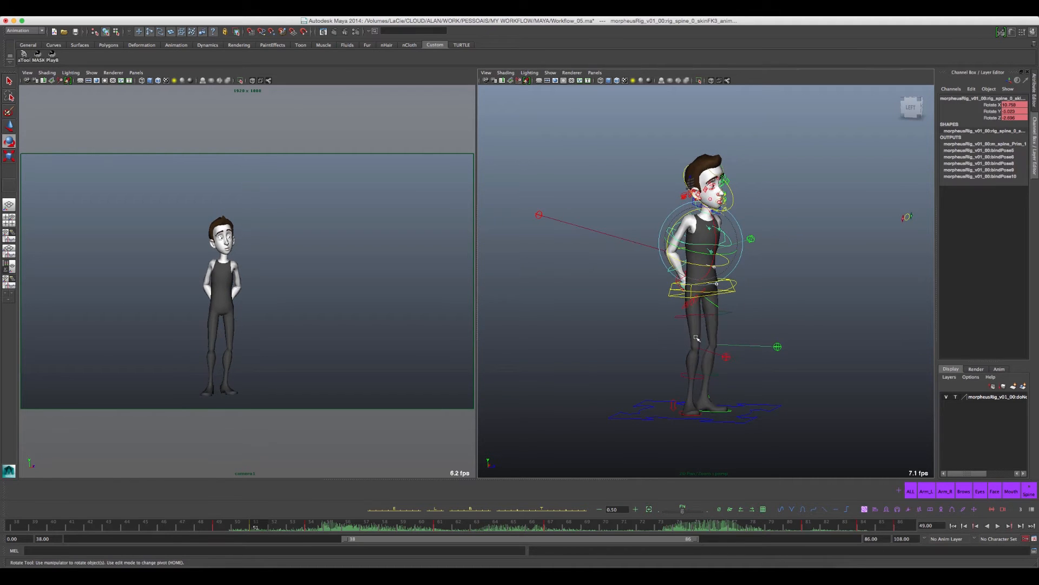
Remove the breakdown key at frame 54 for all controls and create a new in-between pose at frame 51.
key(period)
click(910, 493)
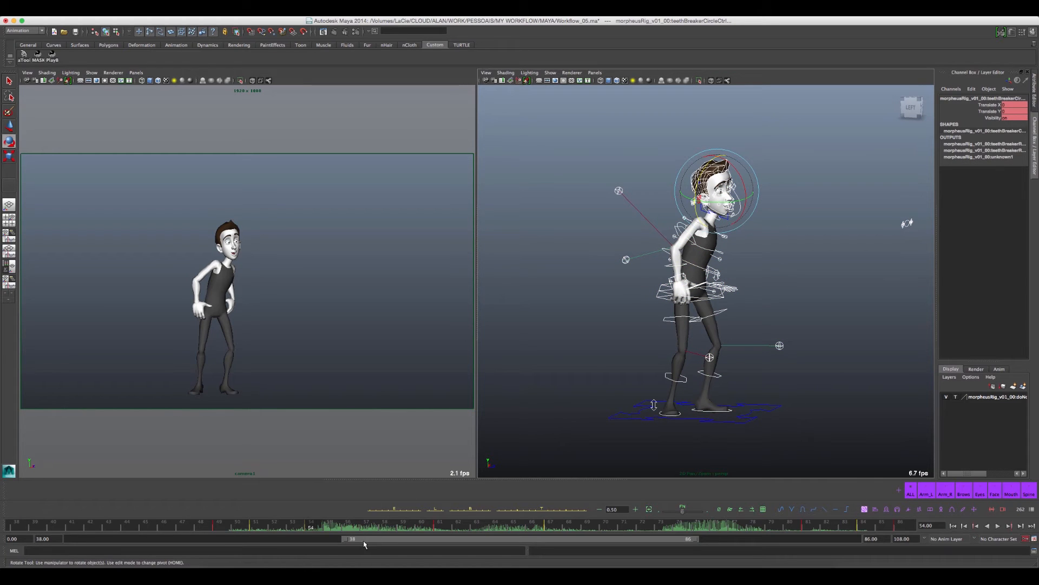
drag(283, 529, 262, 534)
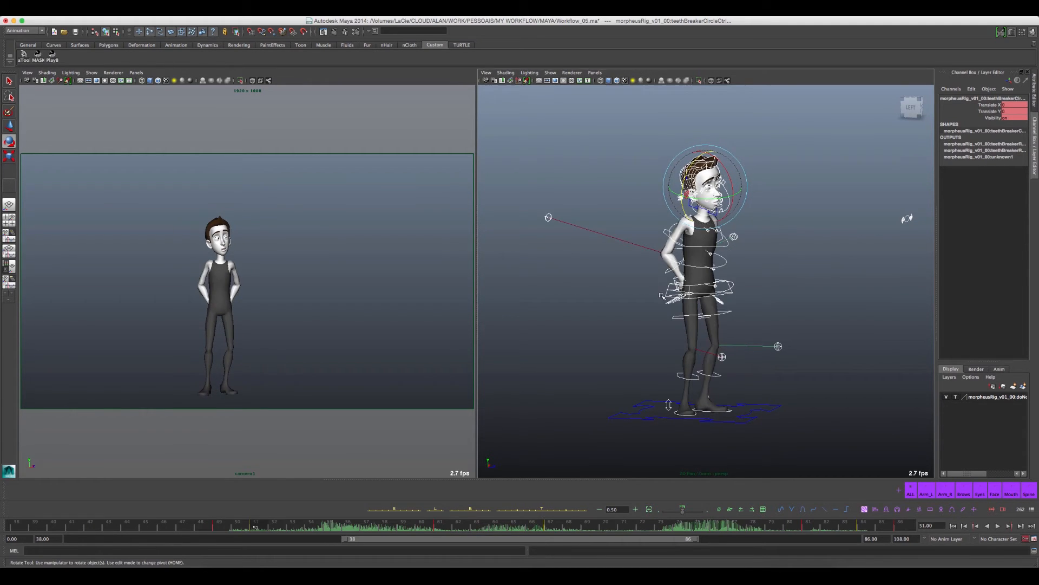
Rotate and key the spine controls at frame 51, twisting the torso, and check the pose against frames 49 and 54.
click(1032, 494)
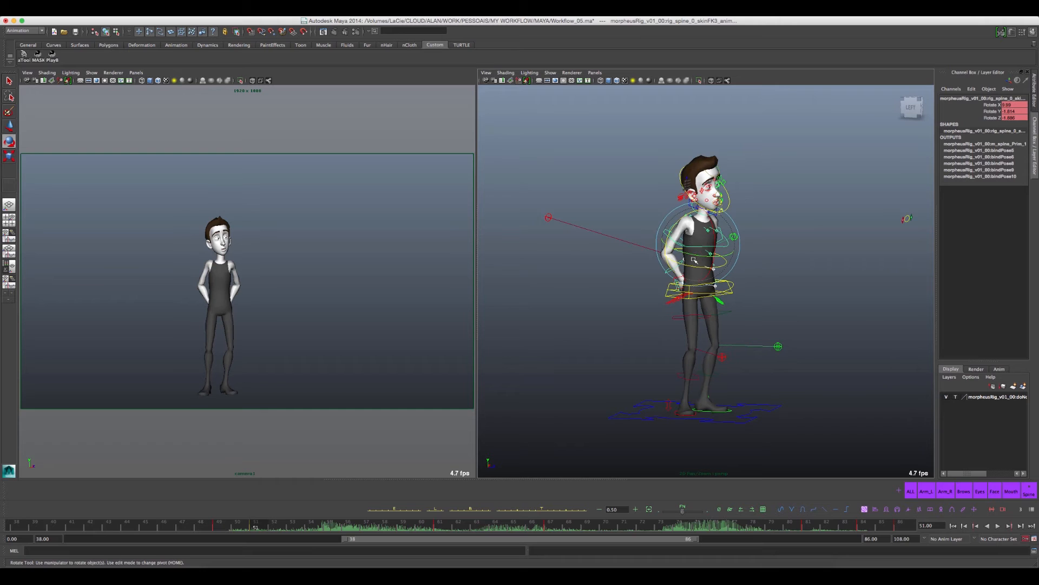
drag(691, 254, 682, 223)
key(s)
key(comma)
key(period)
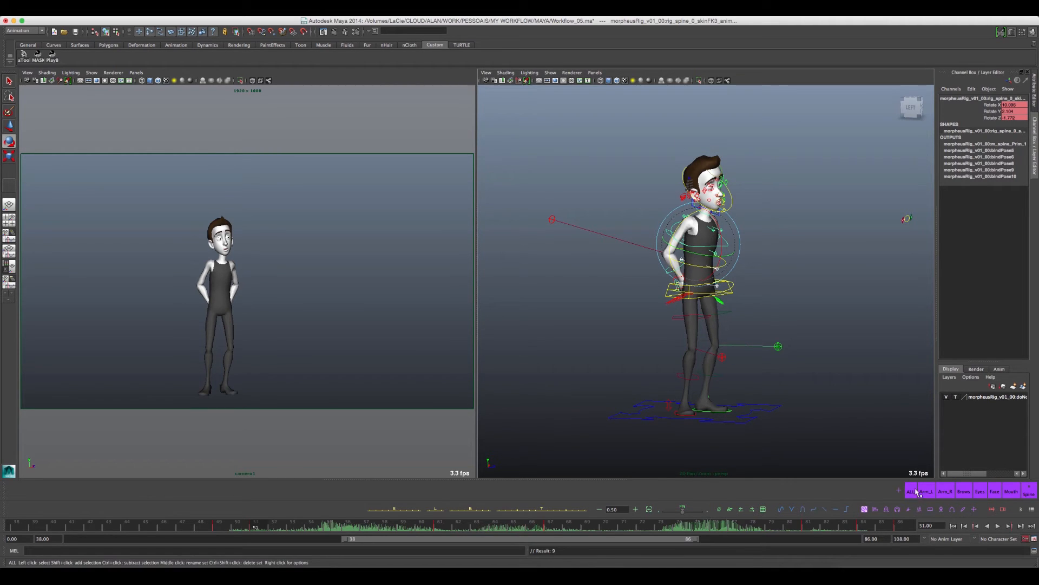
click(317, 527)
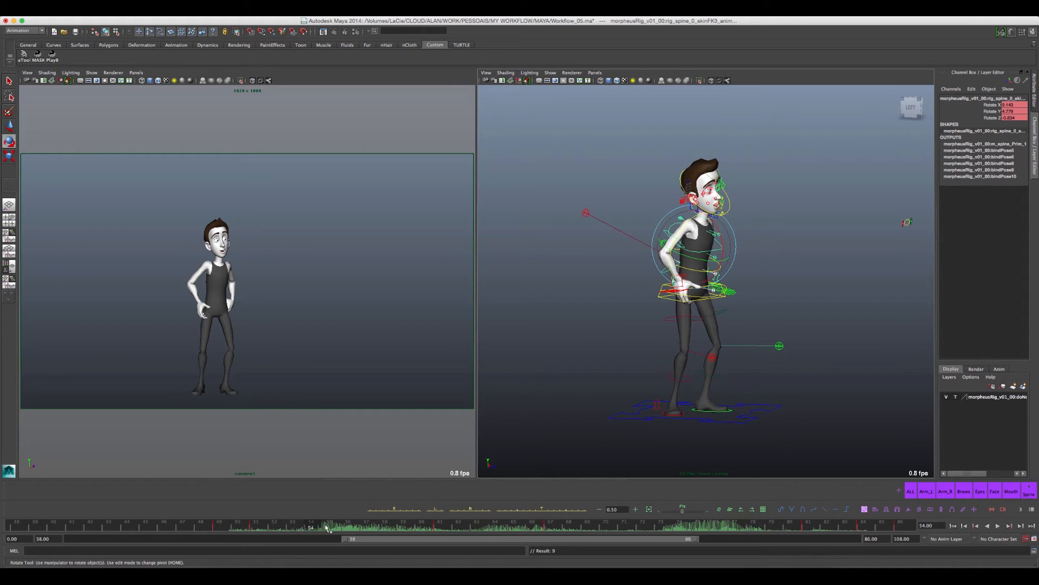
click(257, 528)
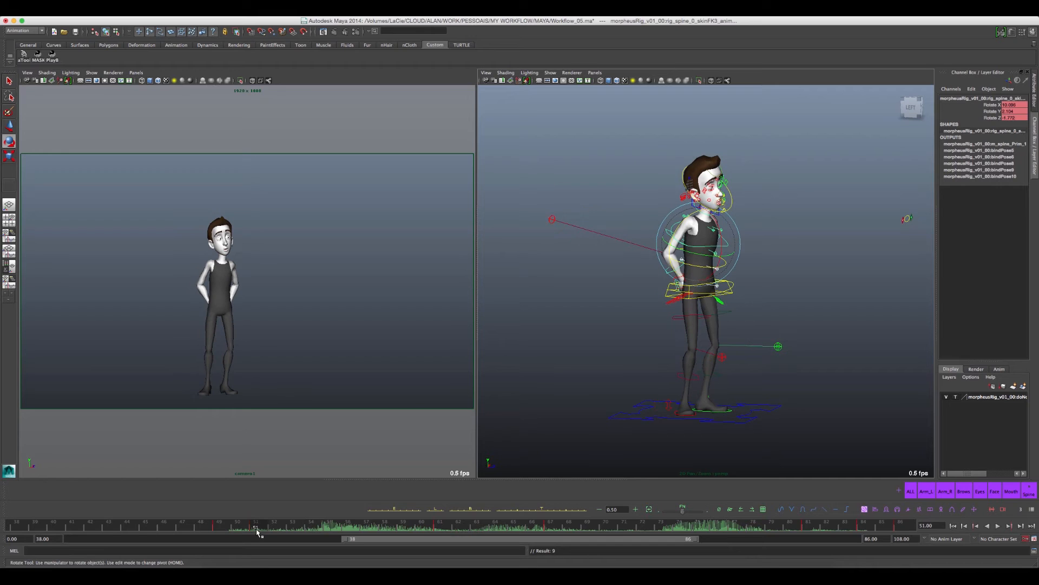
Readjust the spine controls' rotation at frame 51 with a different torso twist and key it.
drag(694, 253, 694, 253)
key(s)
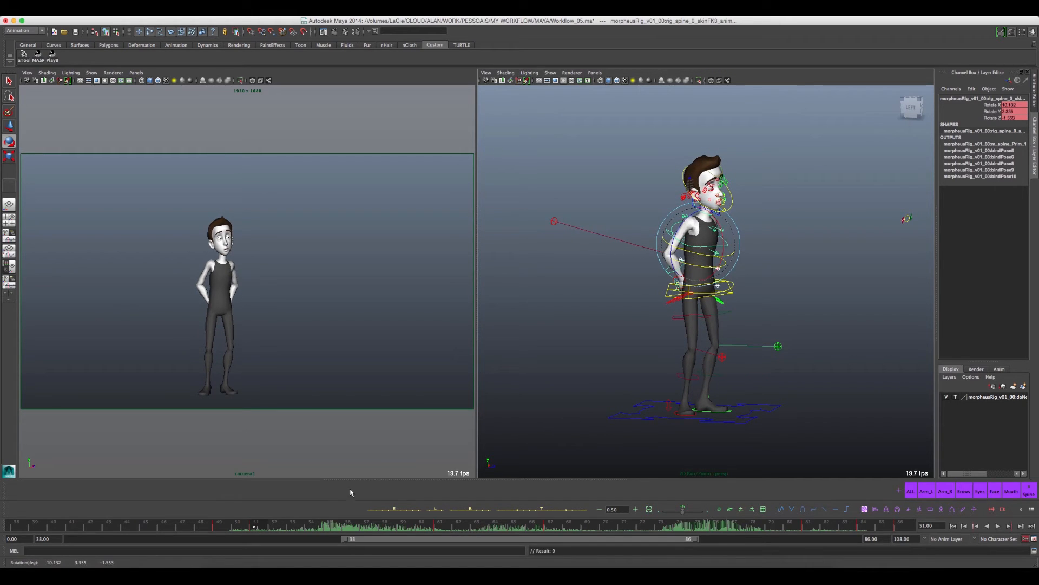
drag(694, 253, 692, 252)
key(s)
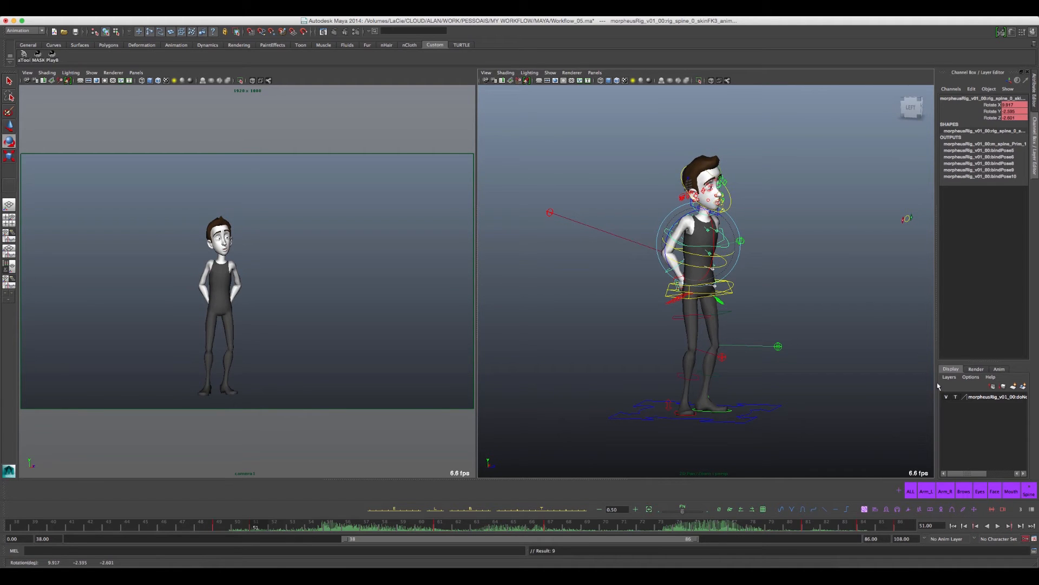
Delete the breakdown key at frame 51 for all controls and return to the key pose at frame 49.
click(911, 492)
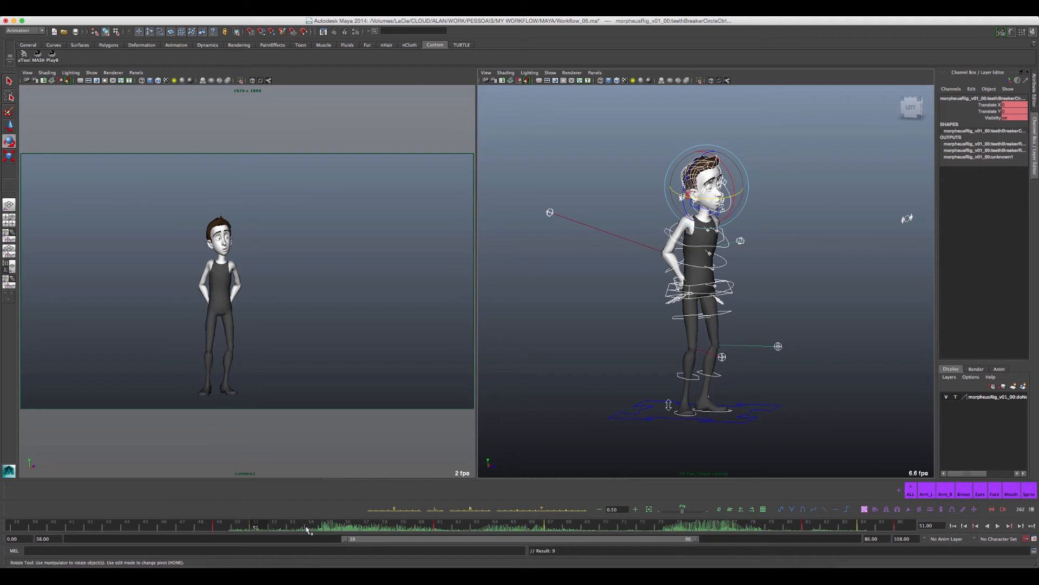
click(222, 527)
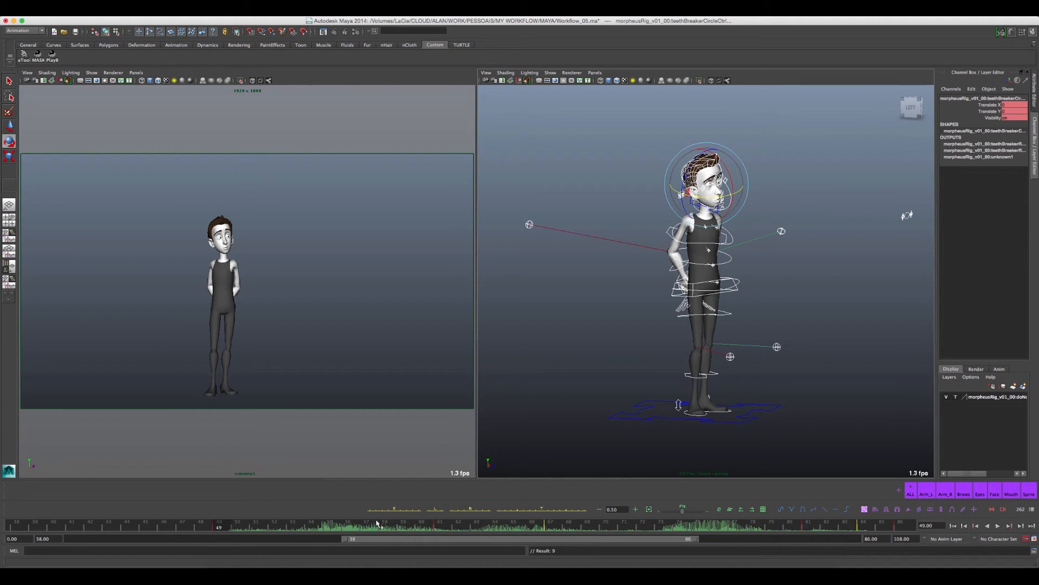
key(period)
key(comma)
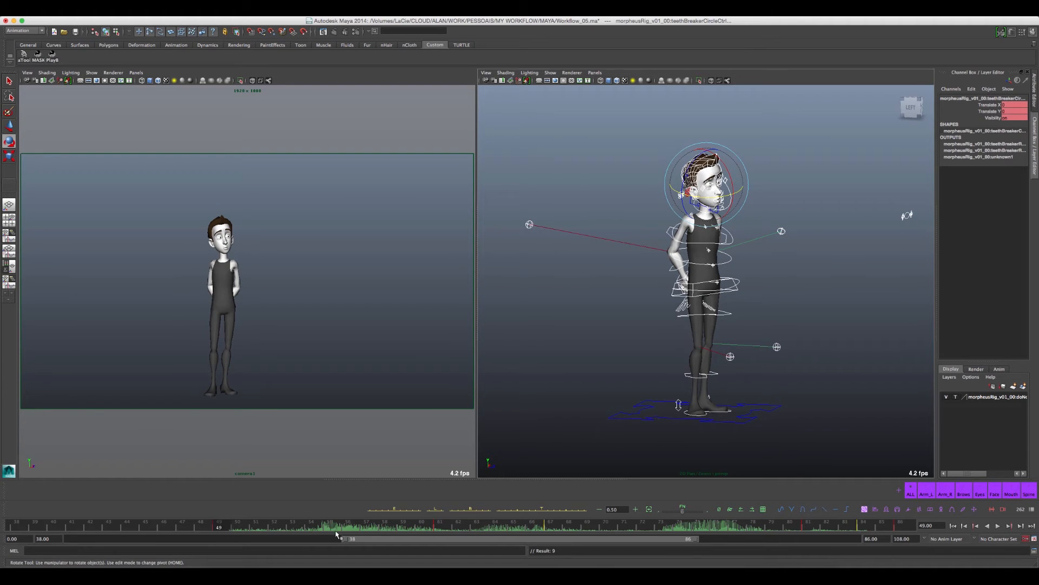
Step back and forth between the key poses at frames 49 and 61 to examine the direct change without a breakdown.
click(313, 526)
key(comma)
key(period)
key(comma)
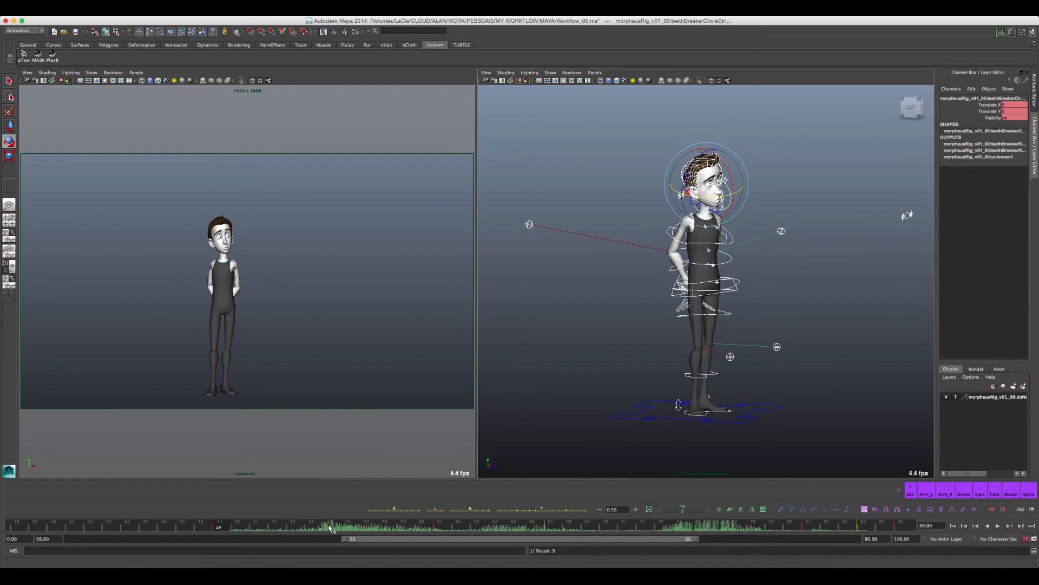
key(period)
key(comma)
key(period)
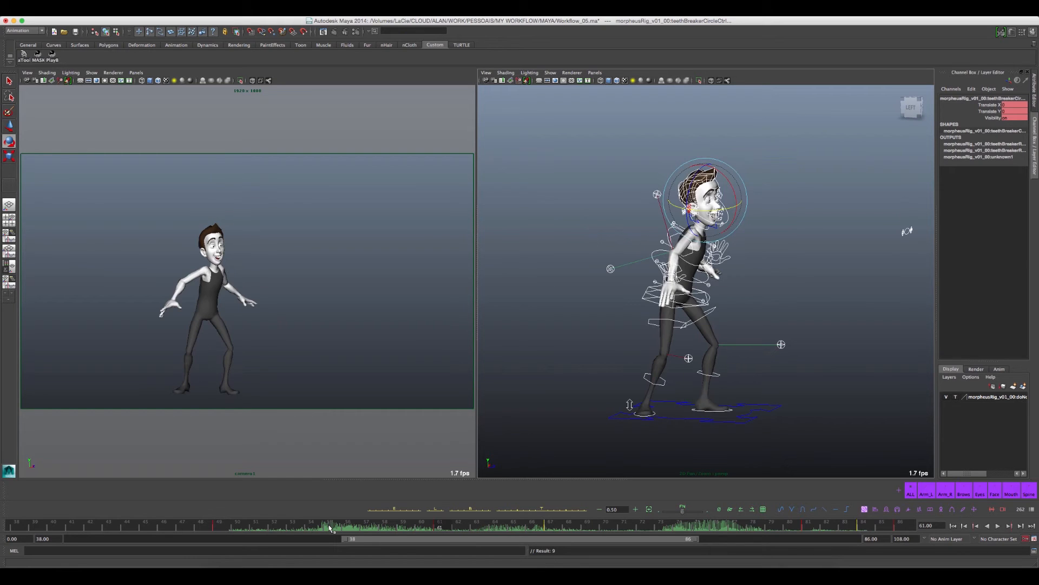
key(comma)
key(period)
key(comma)
key(period)
key(period)
key(comma)
key(comma)
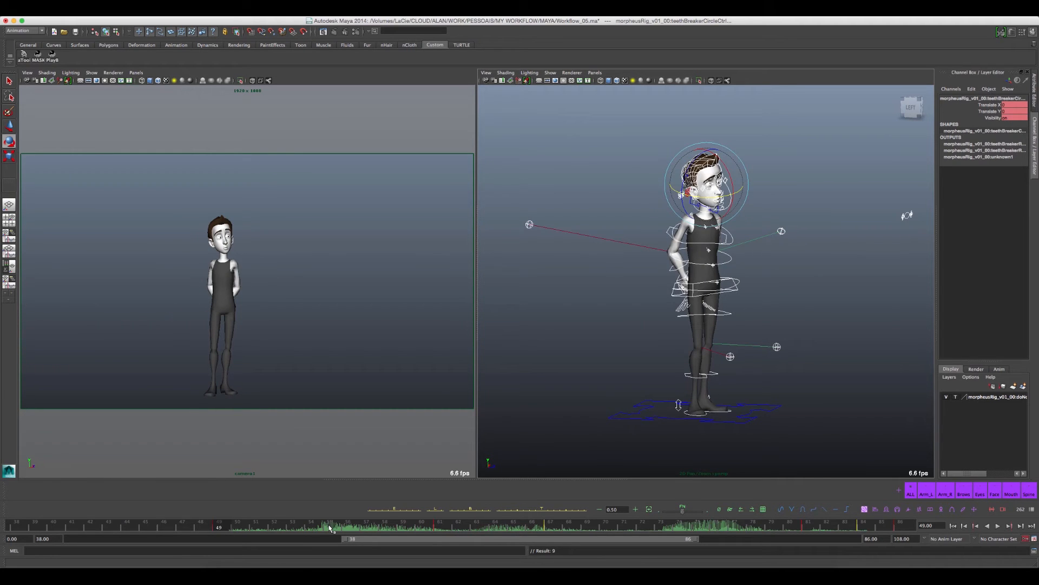
key(period)
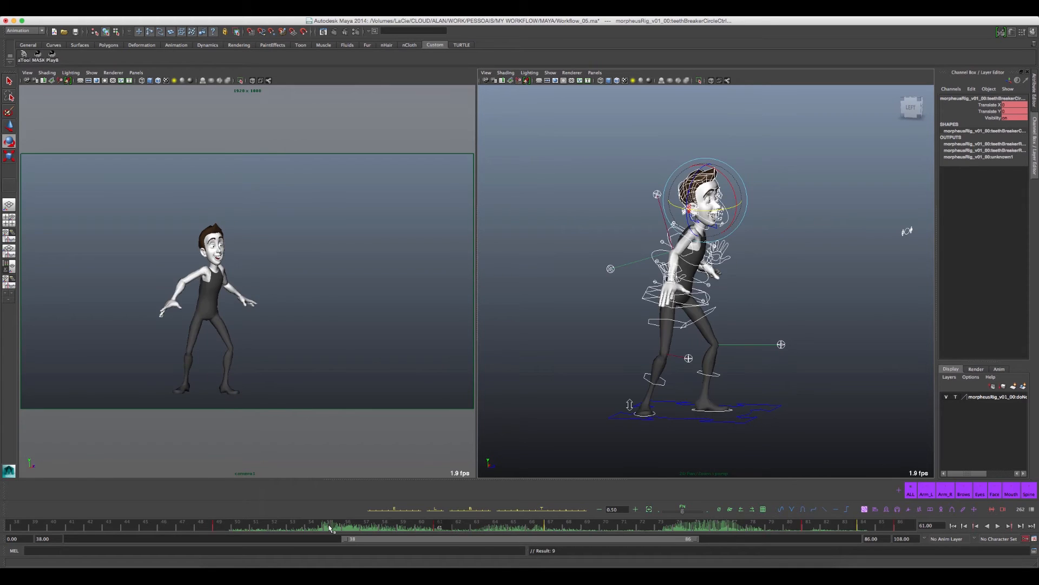
key(comma)
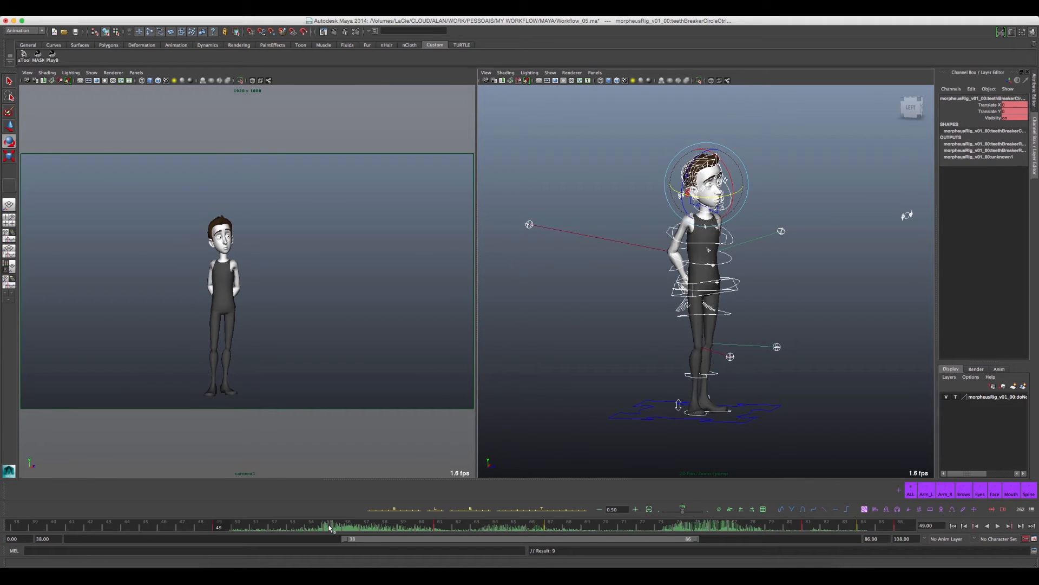
Flip between frames 49 and 61 once more to study how the two key poses connect.
key(period)
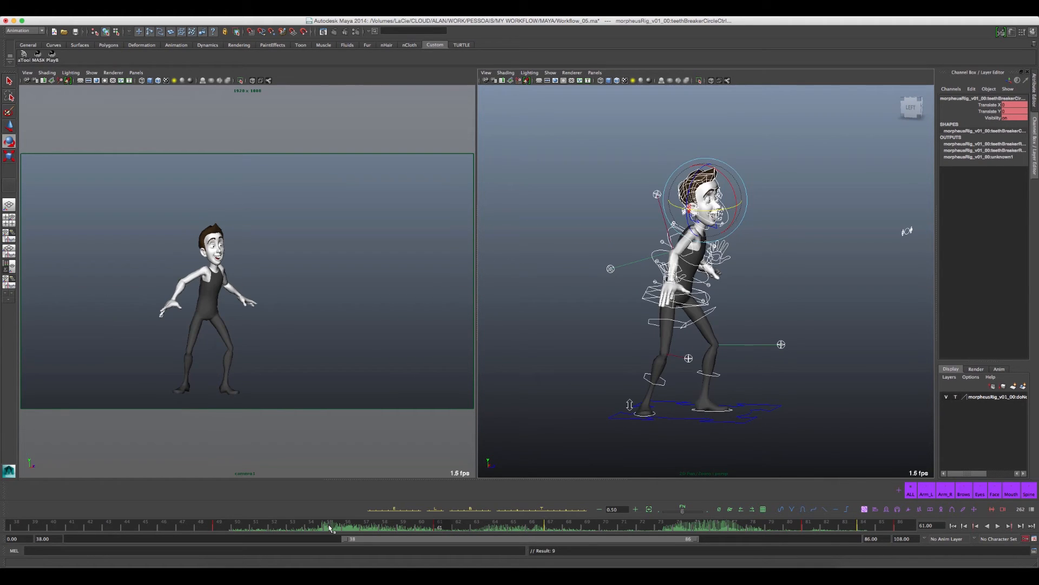
key(comma)
key(period)
key(comma)
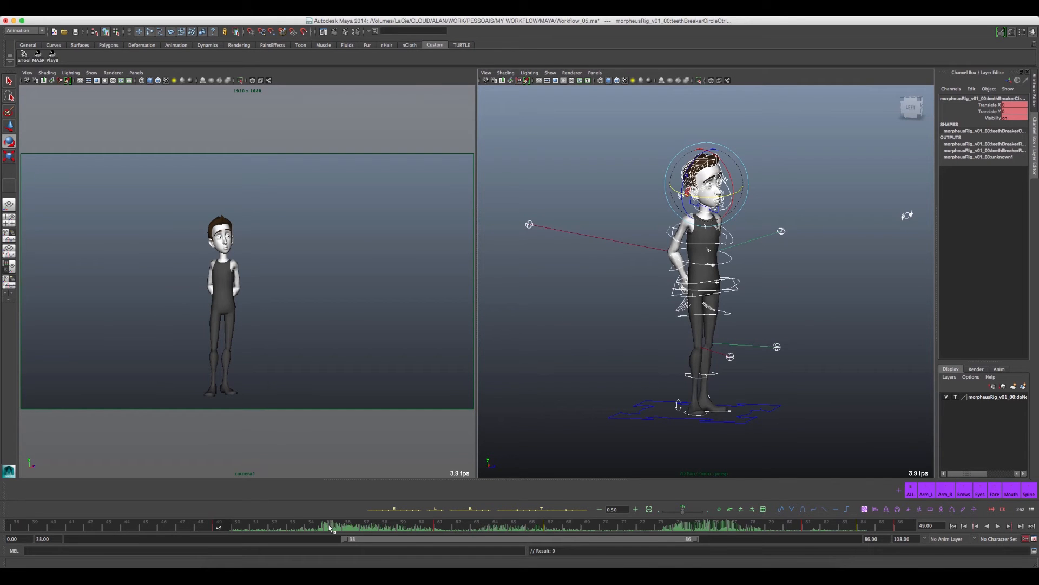
key(period)
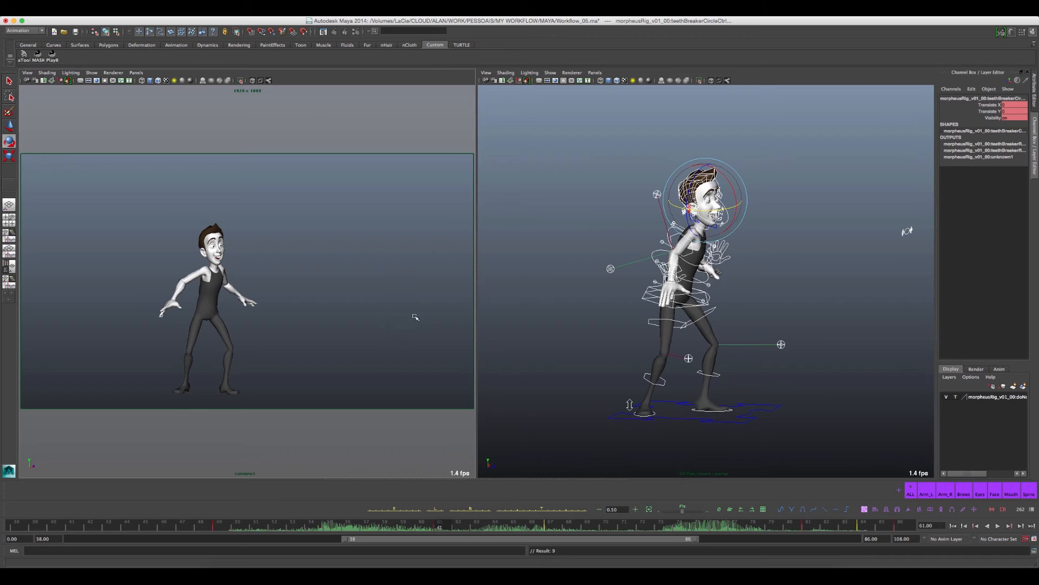
Create an in-between breakdown for all controls at frame 54 and compare it with the key poses at frames 49 and 61.
click(326, 525)
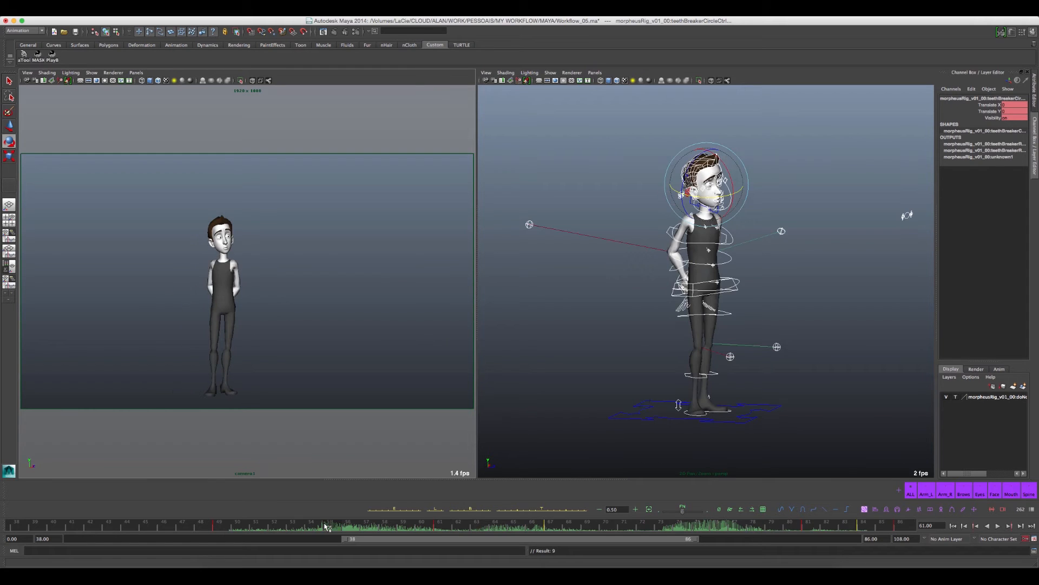
click(313, 527)
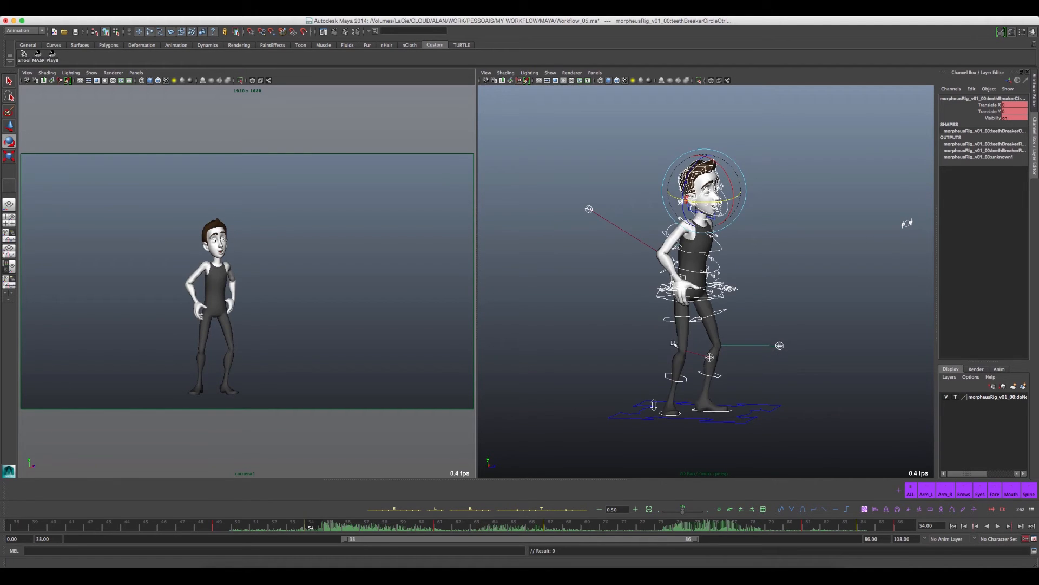
key(comma)
key(period)
key(period)
key(comma)
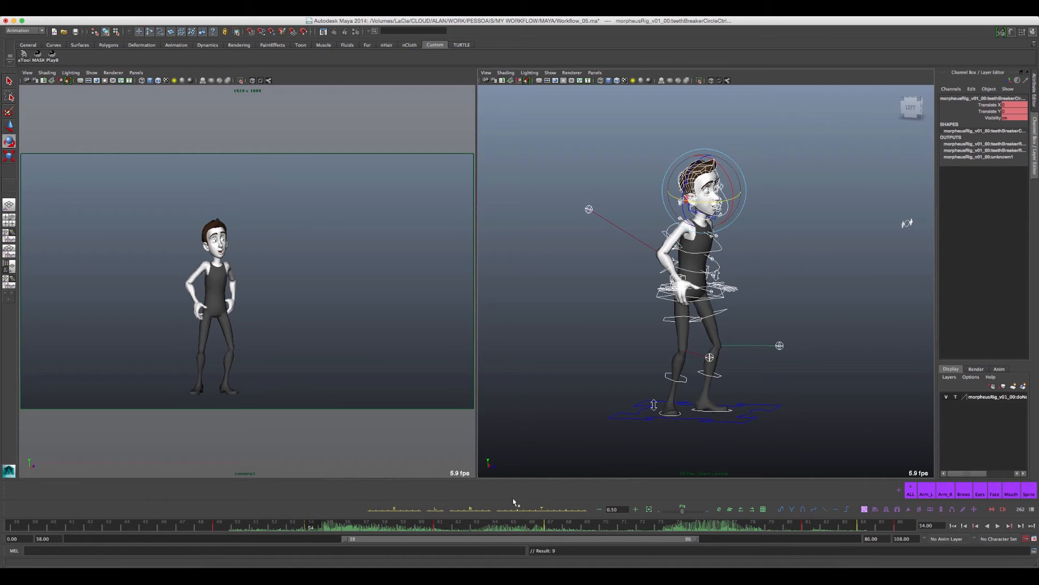
Select the character's spine root control at frame 54 and activate the Move tool.
shift+click(311, 526)
click(361, 524)
click(668, 323)
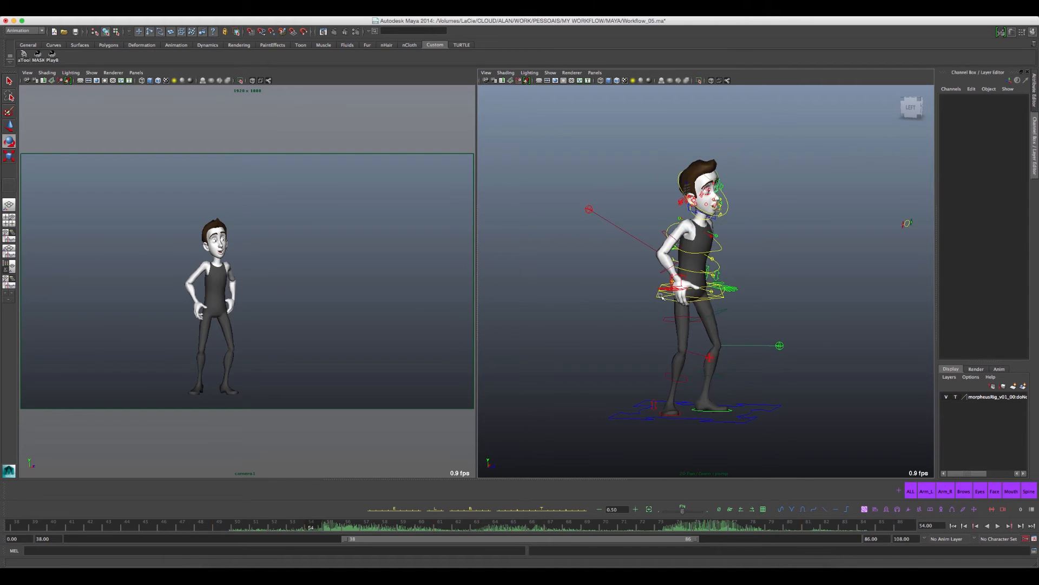
key(w)
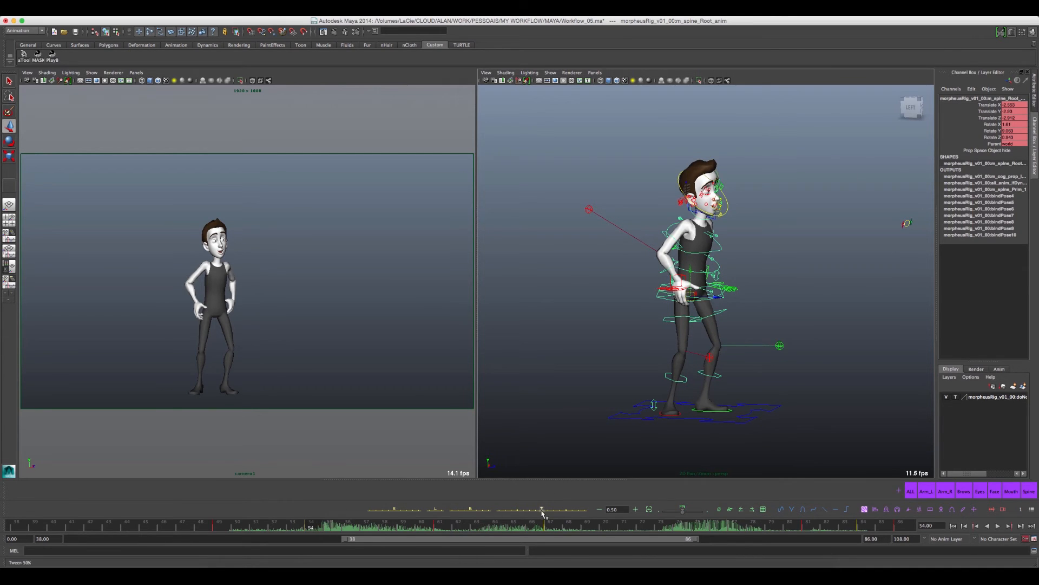
drag(544, 512, 545, 512)
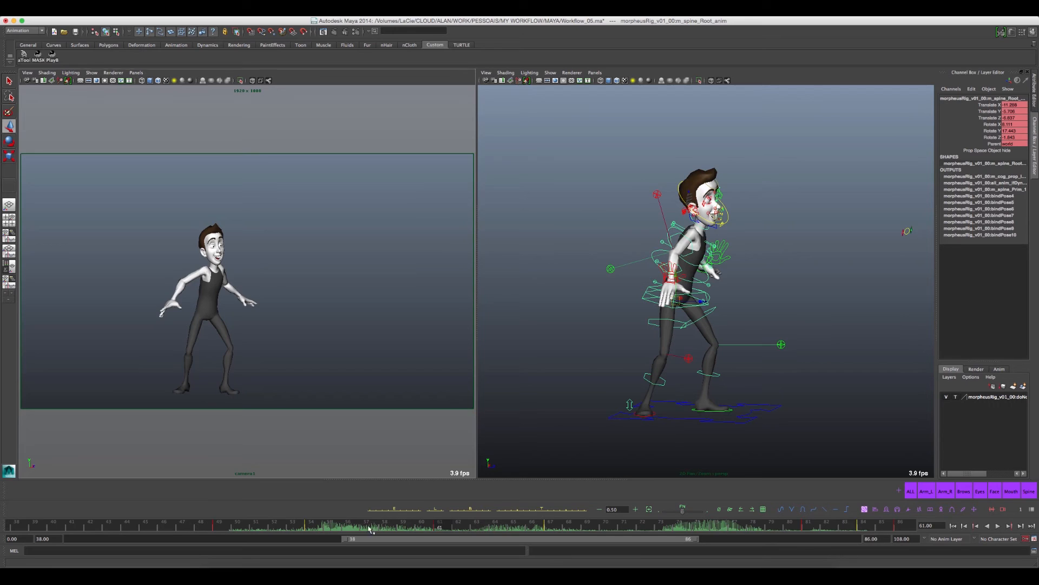
Step repeatedly through frames 49, 54 and 61 to examine how the plain in-between pose links the key poses.
click(317, 531)
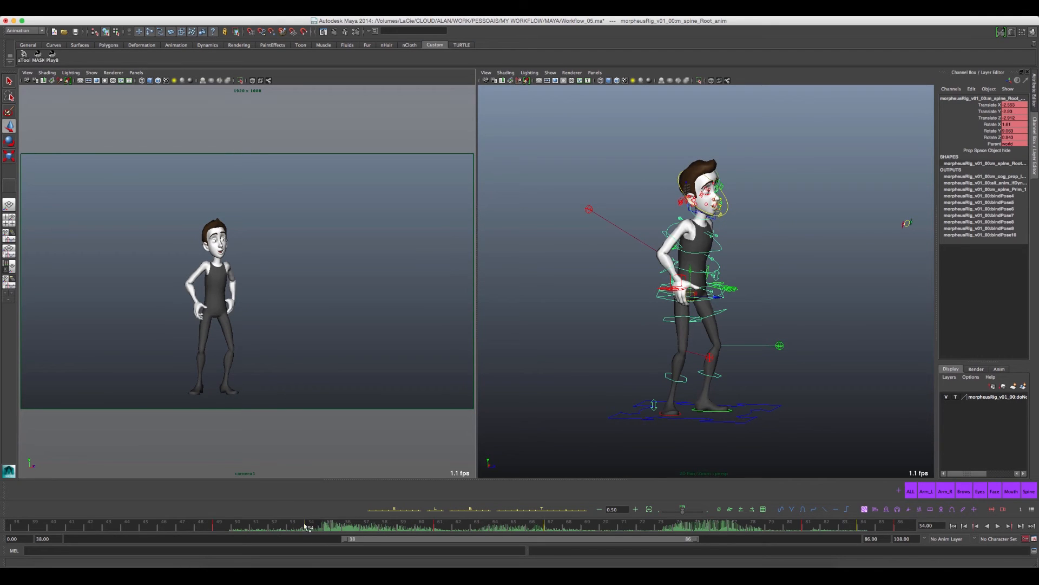
click(218, 525)
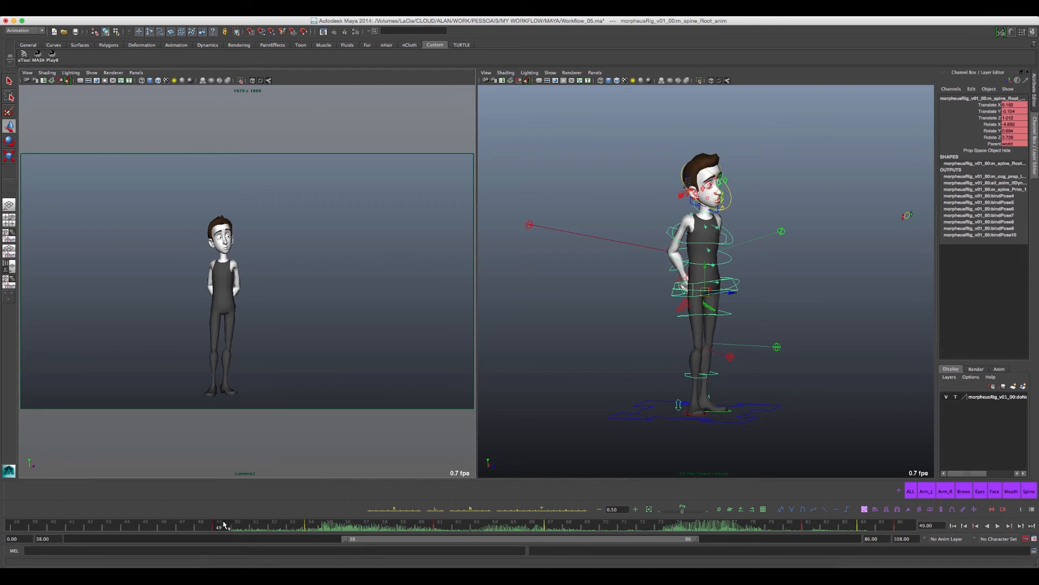
key(period)
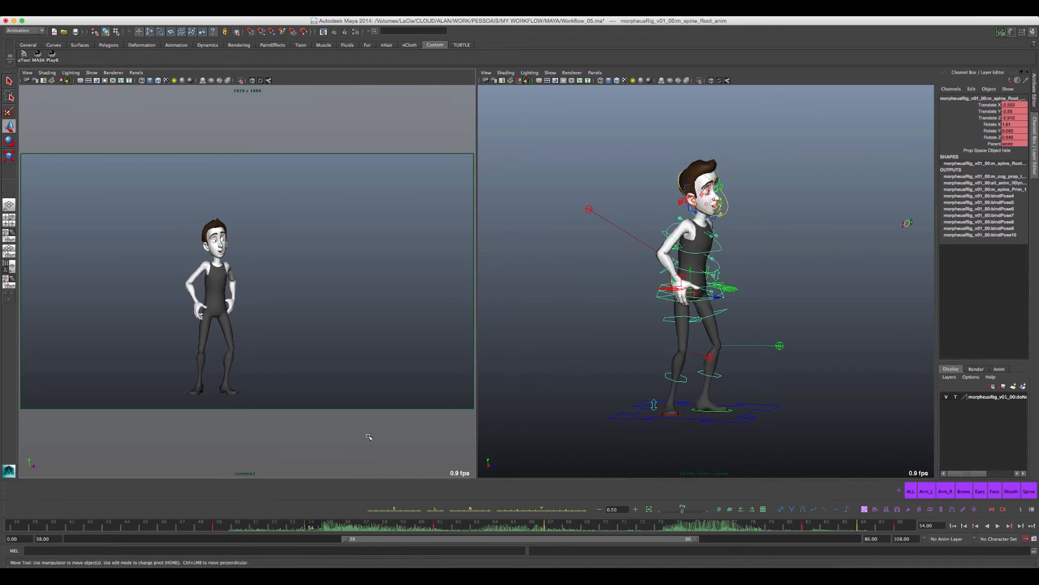
key(period)
key(comma)
key(comma)
key(period)
key(comma)
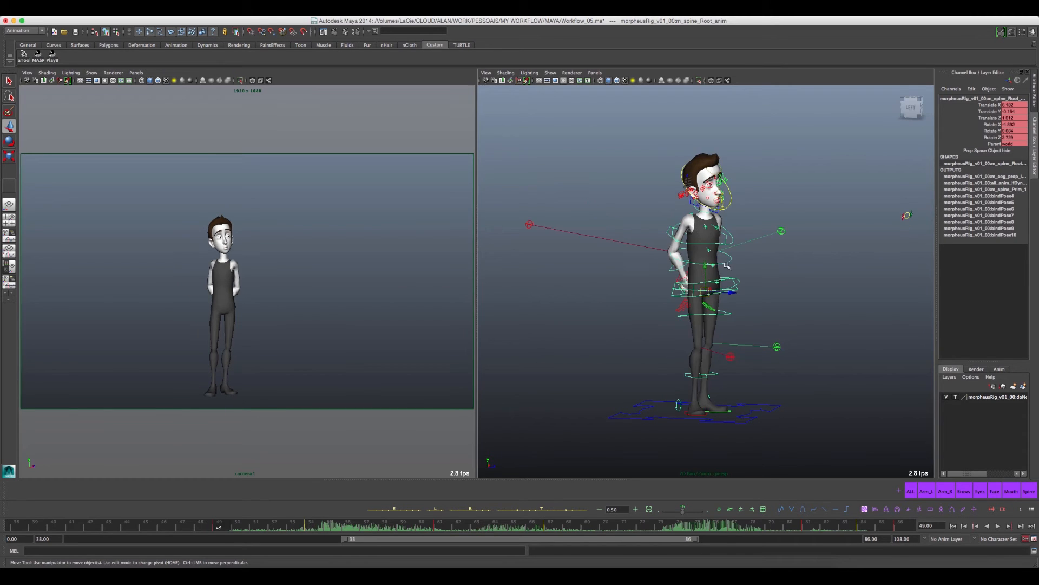
key(period)
key(comma)
key(period)
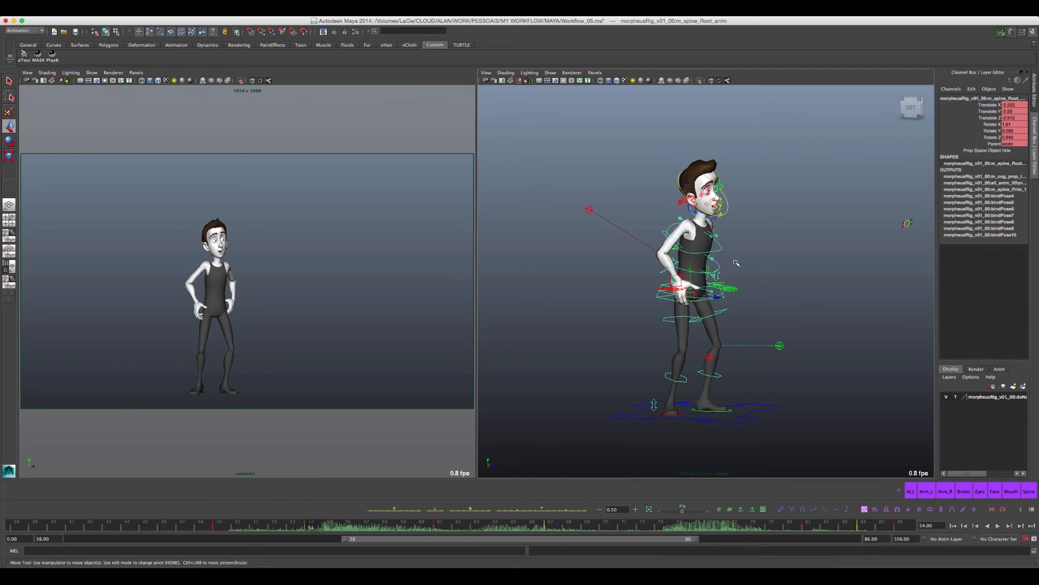
key(.)
Lower the spine root control at frame 54 to a Translate Y of about -10.12, bending the knees.
alt+drag(726, 327, 704, 341)
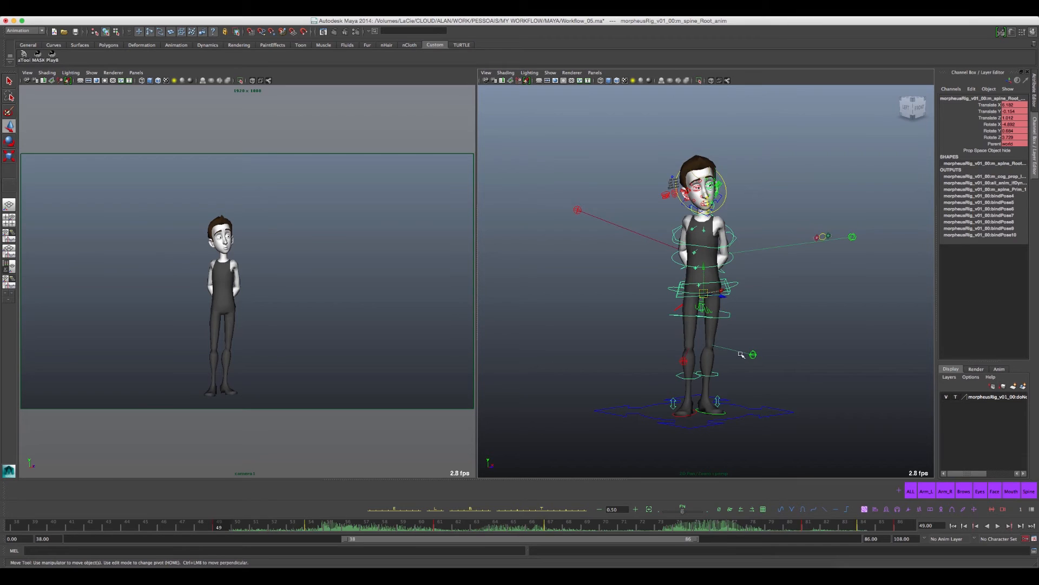
key(.)
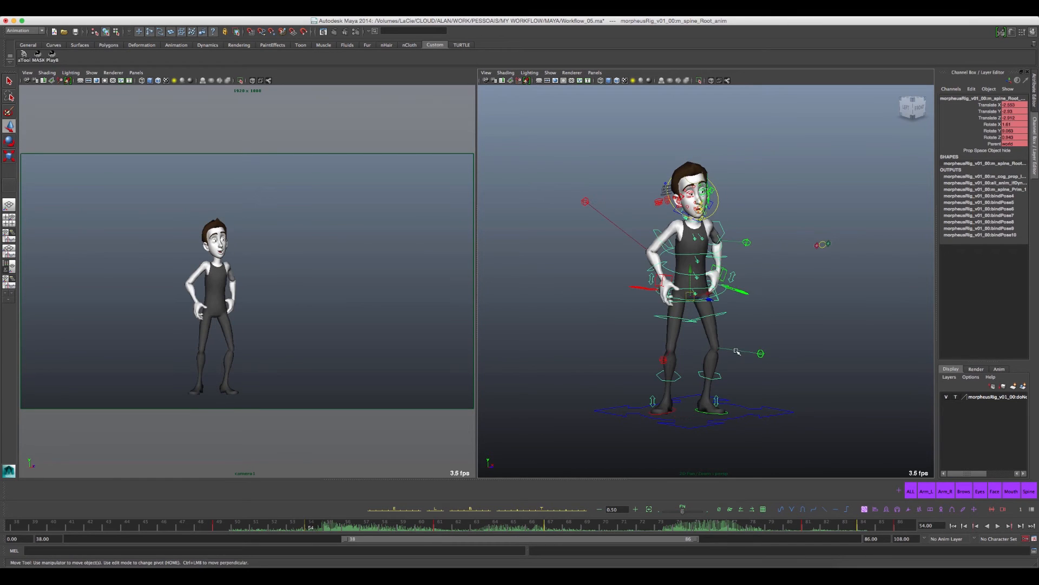
drag(691, 270, 692, 277)
key(.)
key(.)
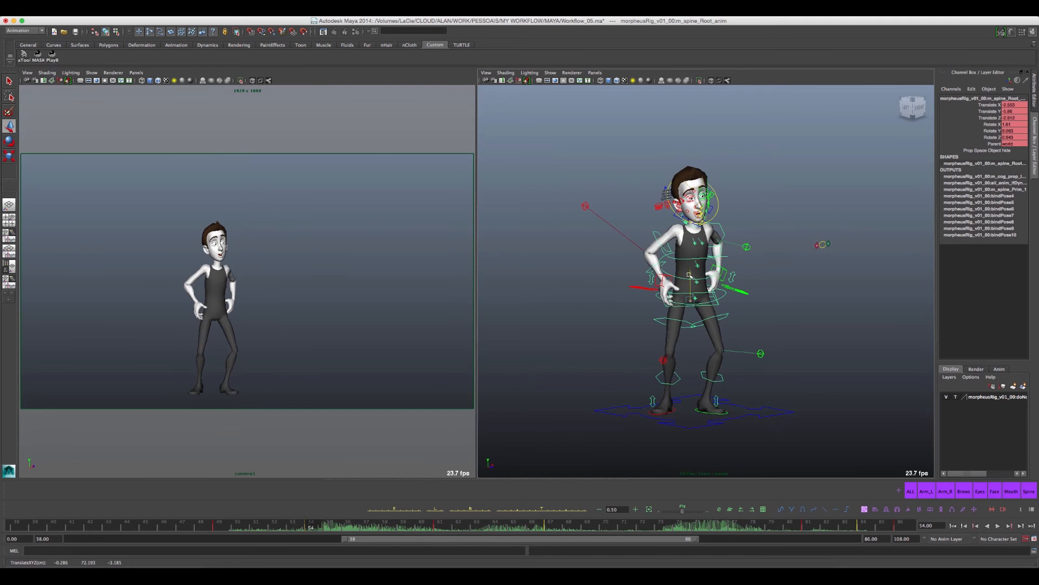
key(.)
key(.)
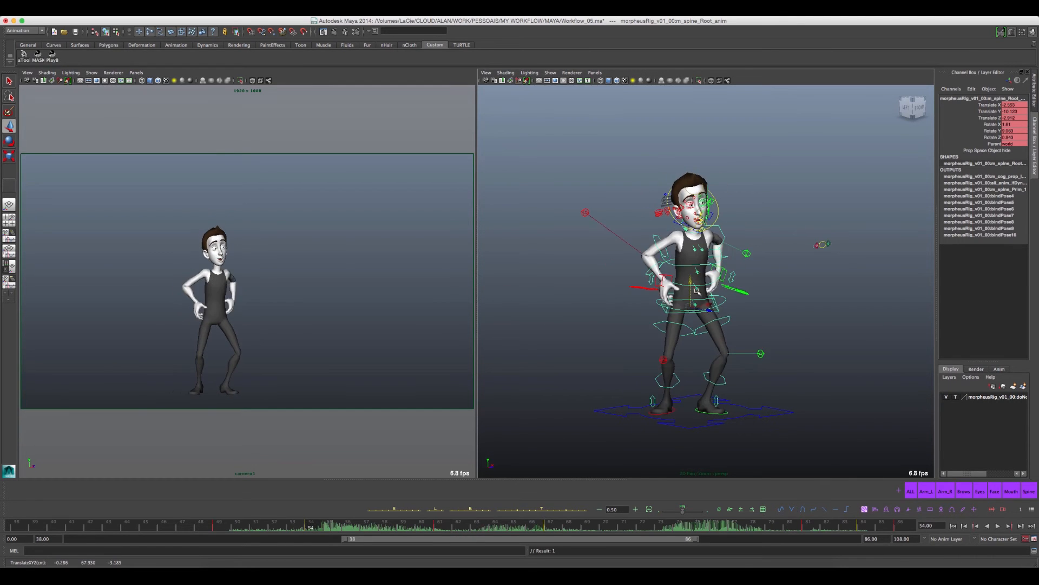
Shift the spine root toward the character's left leg at frame 54, and check the pose against the neighbouring keys.
drag(706, 304, 714, 304)
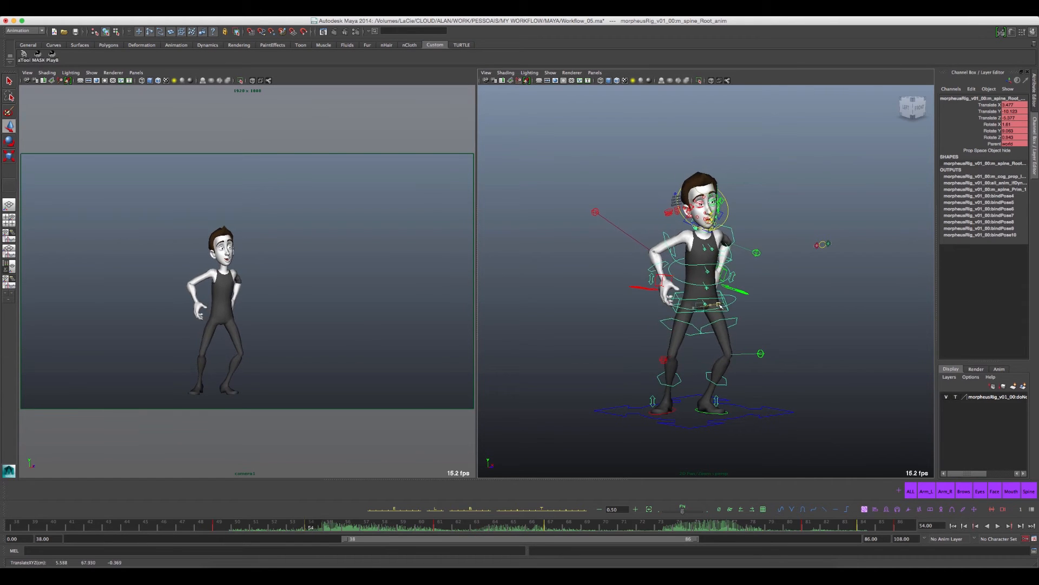
key(.)
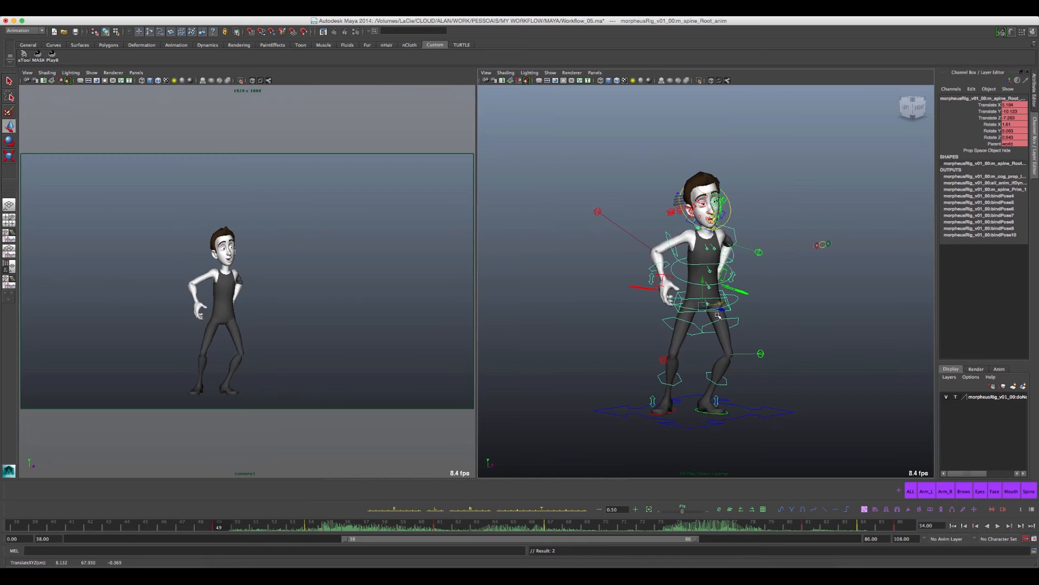
key(.)
key(.)
key(.)
key(.)
key(.)
key(.)
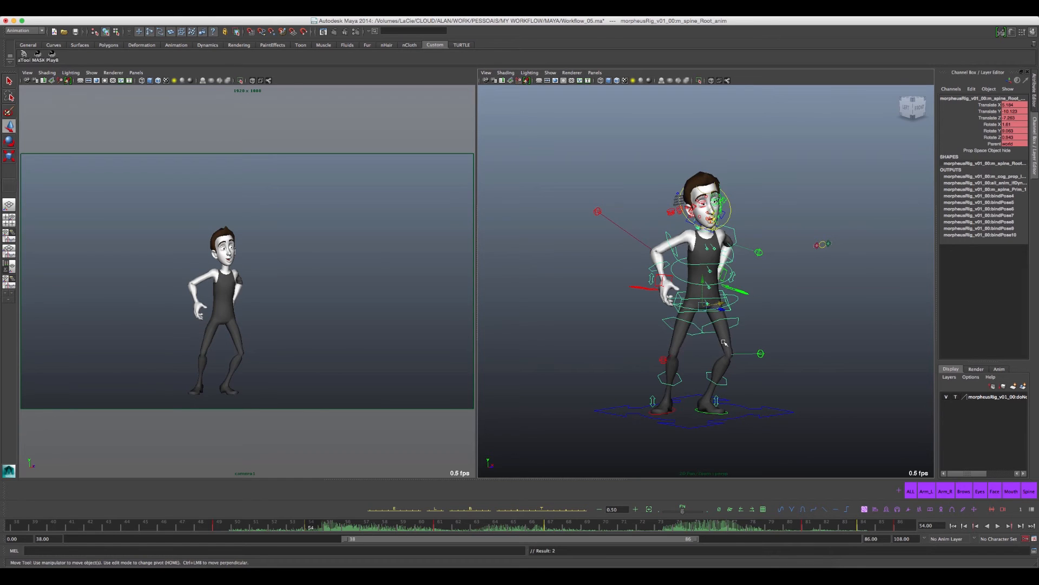
Try shifting the spine root toward the character's right leg at frame 54, compare it with the neighbouring keys, and undo the move.
drag(723, 303, 704, 308)
key(comma)
key(period)
key(comma)
key(period)
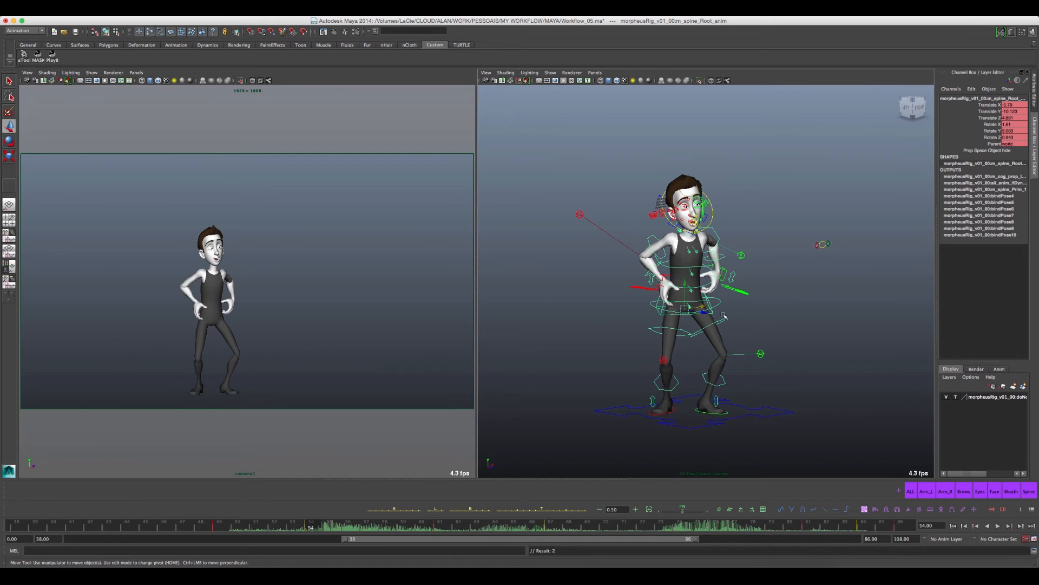
key(z)
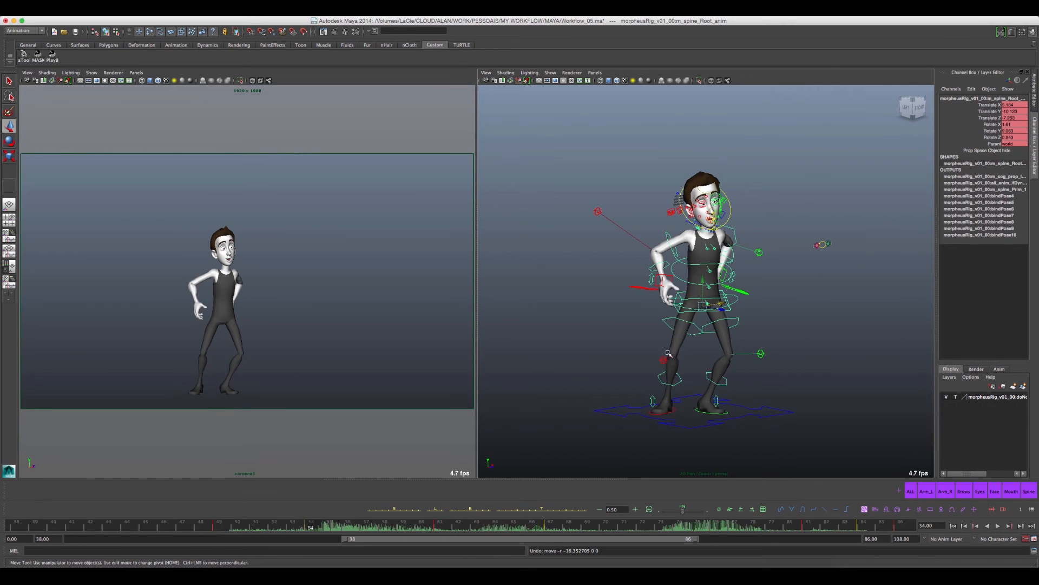
Try lifting the character's right foot control off the ground at frame 54, and undo the move.
click(676, 414)
drag(669, 385, 661, 375)
key(comma)
key(period)
key(z)
Tween the right foot control at frame 54 fully to its frame 61 position and compare the pose with frame 49.
key(comma)
key(period)
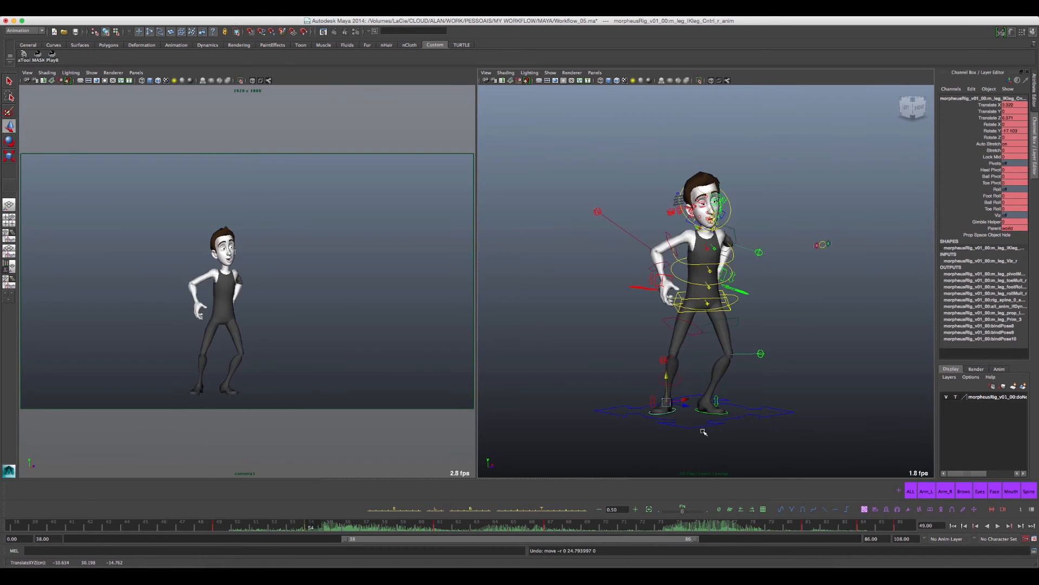
key(comma)
key(period)
key(comma)
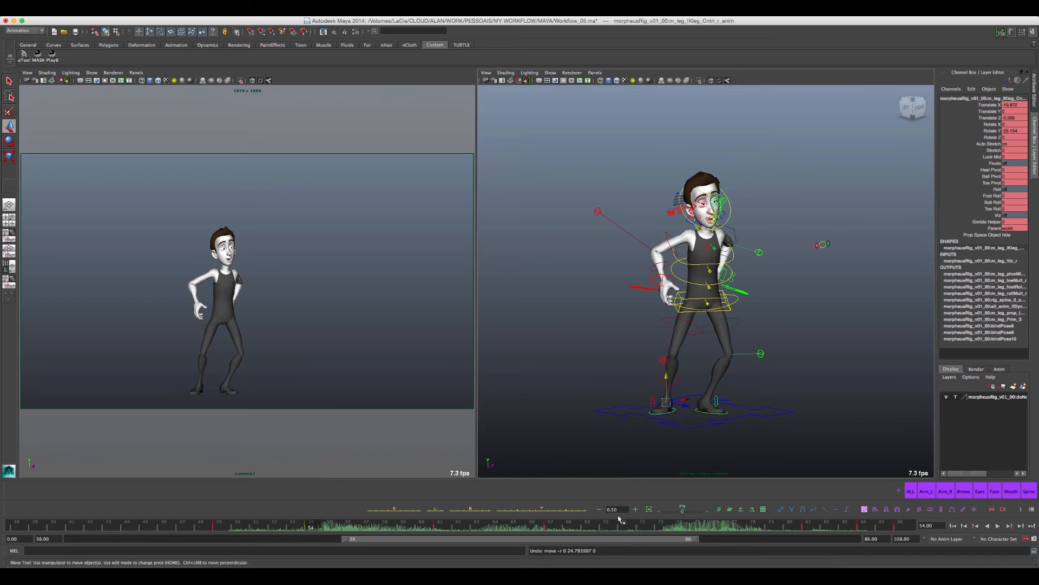
click(566, 511)
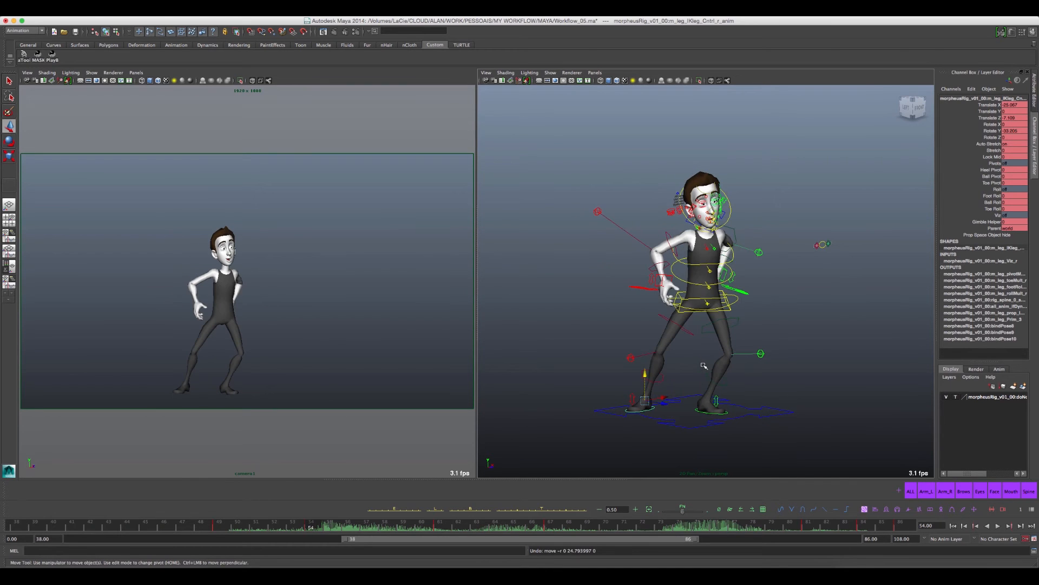
key(comma)
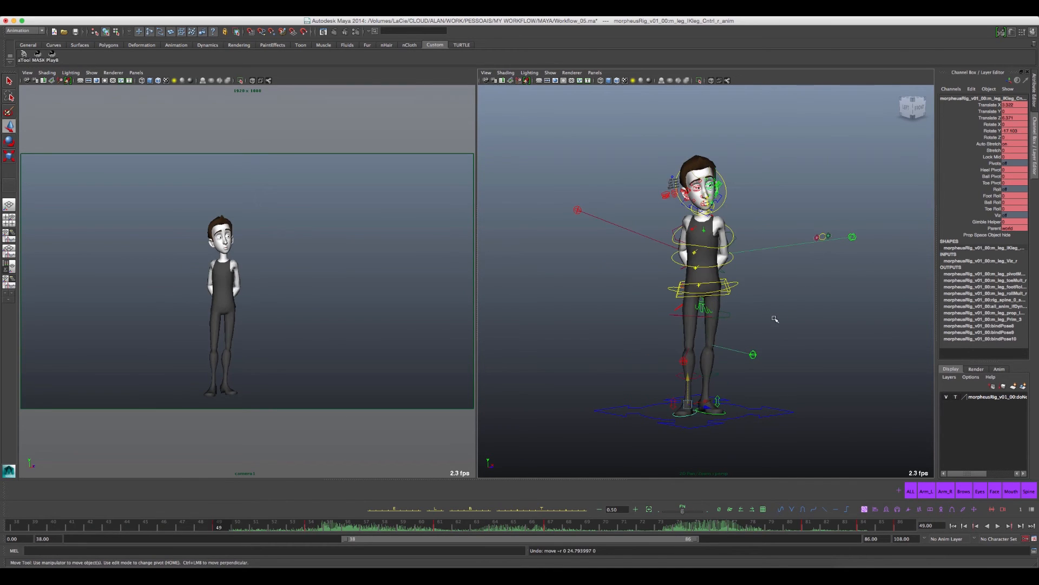
key(period)
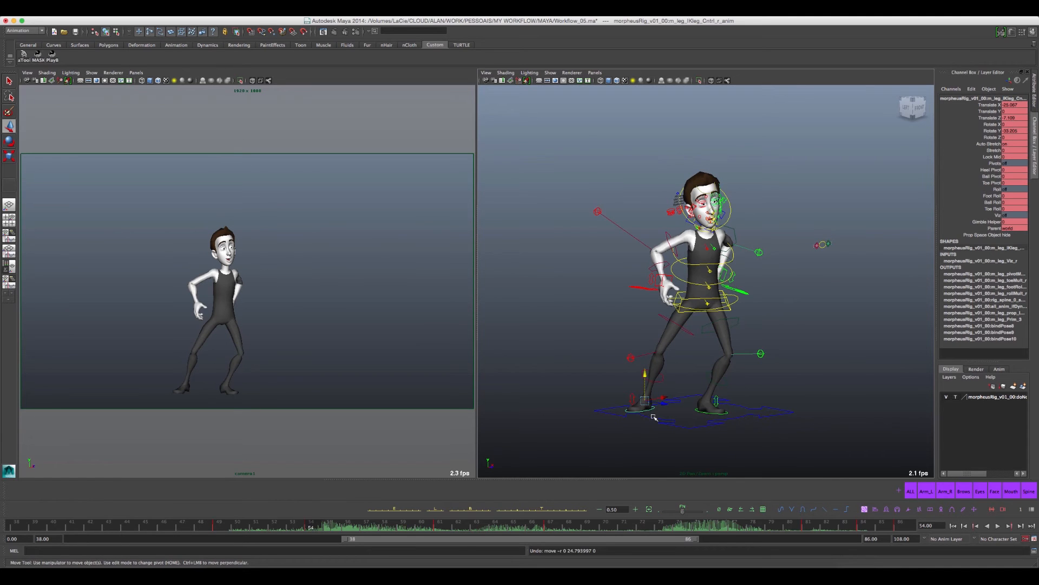
Try swinging the right foot's heel at frame 54 by adjusting its Toe Pivot value.
scroll(654, 417, up, 8)
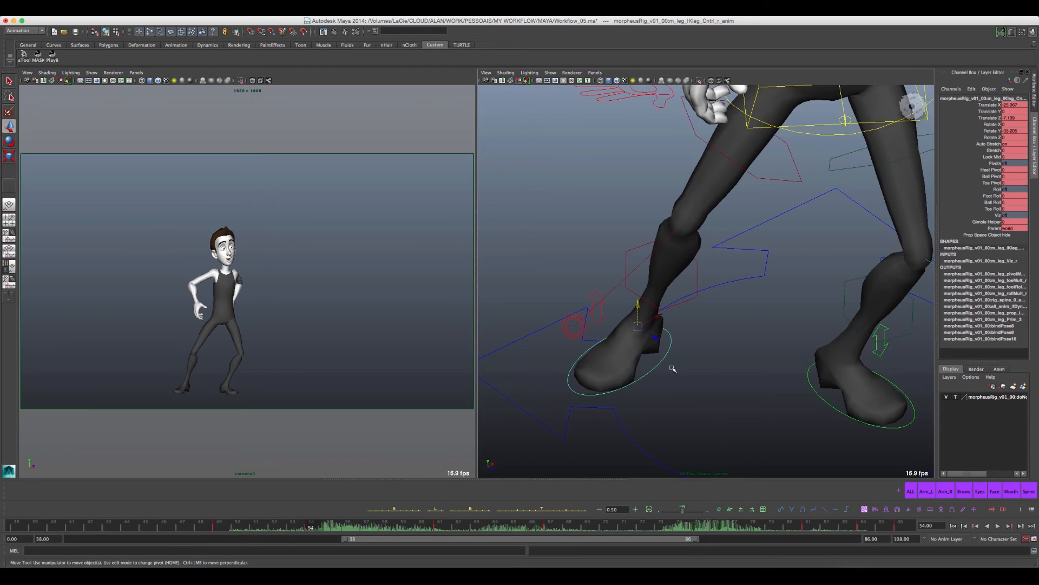
key(comma)
key(period)
key(e)
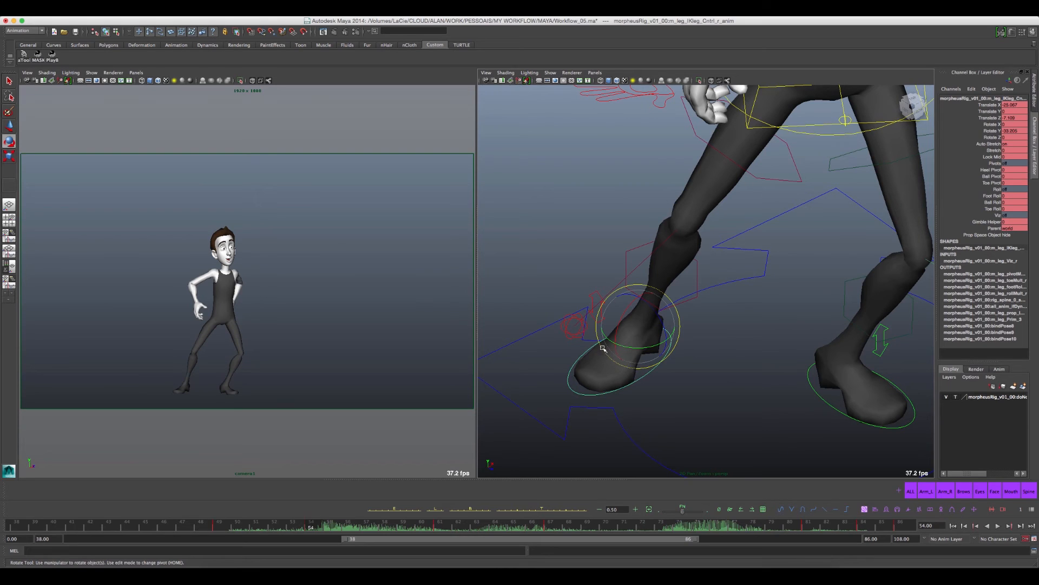
click(995, 183)
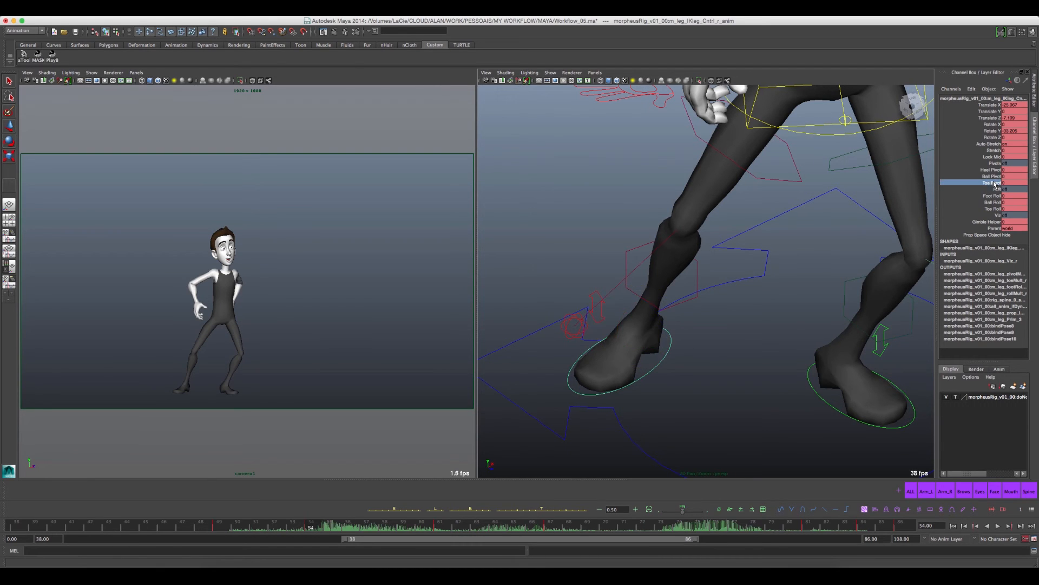
middle_drag(730, 334, 746, 339)
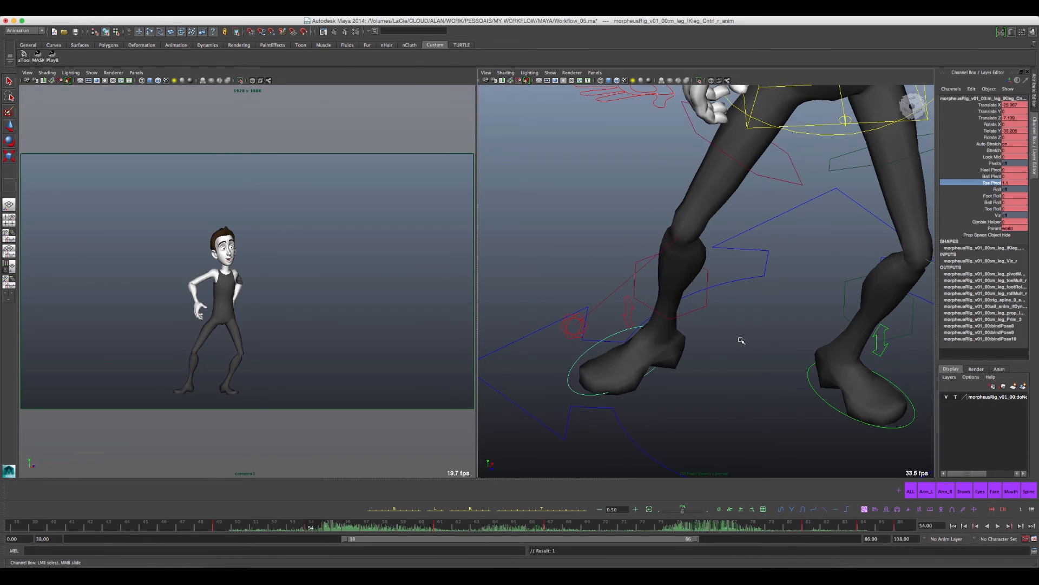
middle_drag(733, 341, 742, 350)
Compare the pivoted right foot at frame 54 with frames 49 and 61, and undo the Toe Pivot change.
key(comma)
key(period)
key(period)
key(comma)
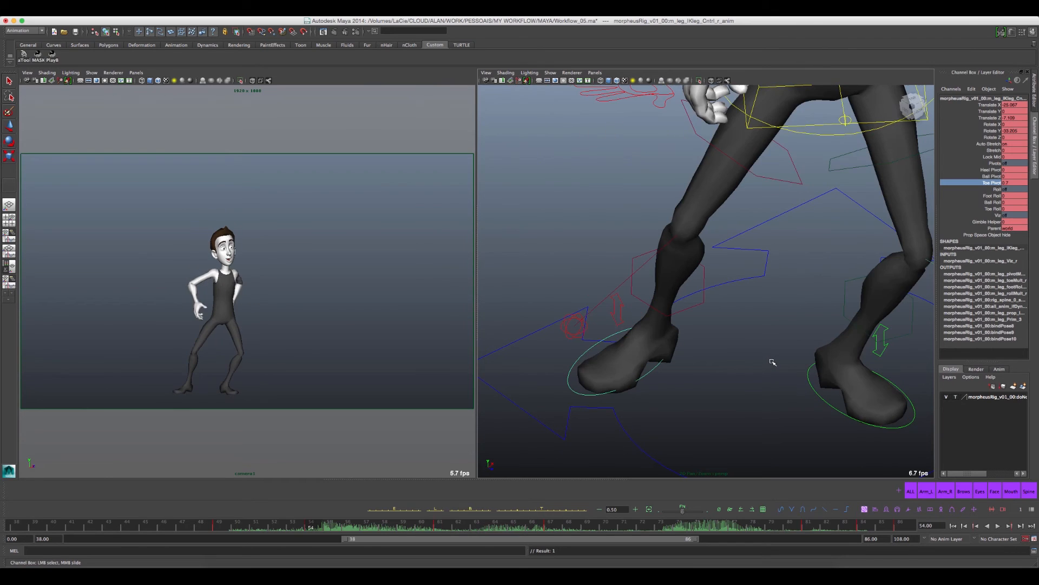
key(period)
key(comma)
key(period)
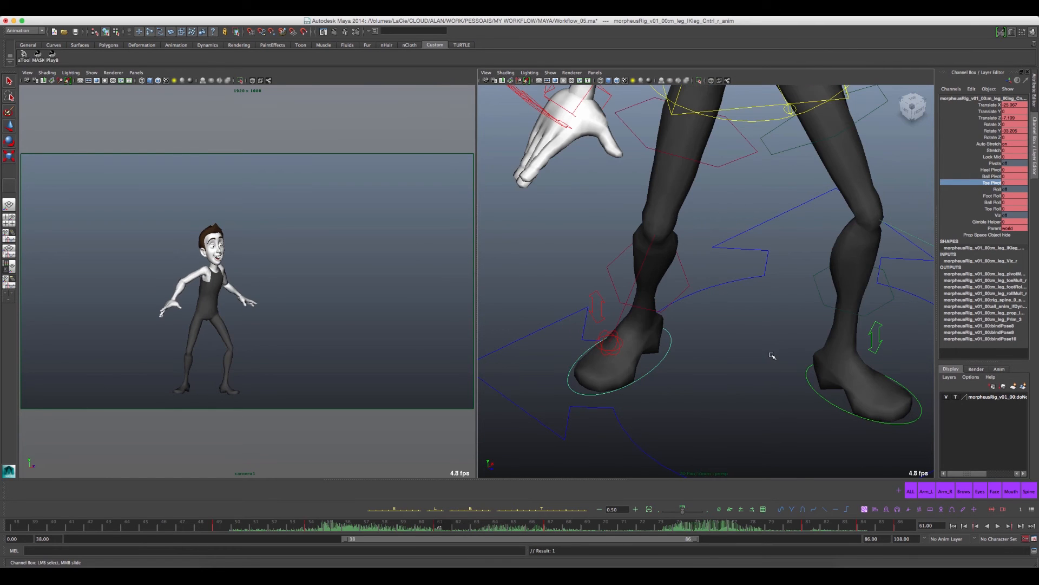
key(comma)
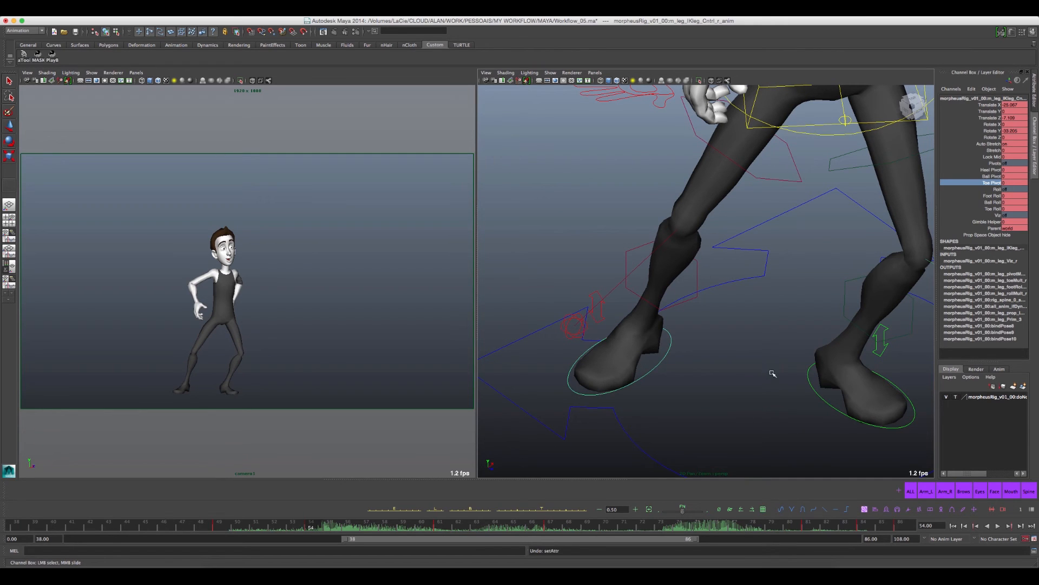
Create a temporary custom pivot for the right foot control at frame 54 and place it near the ball of the foot.
click(687, 379)
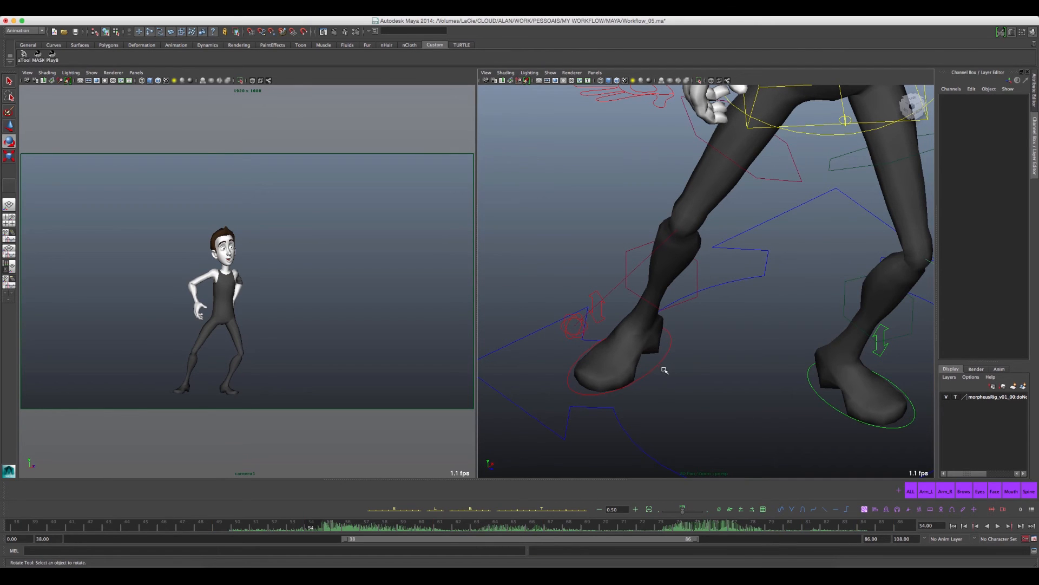
click(656, 362)
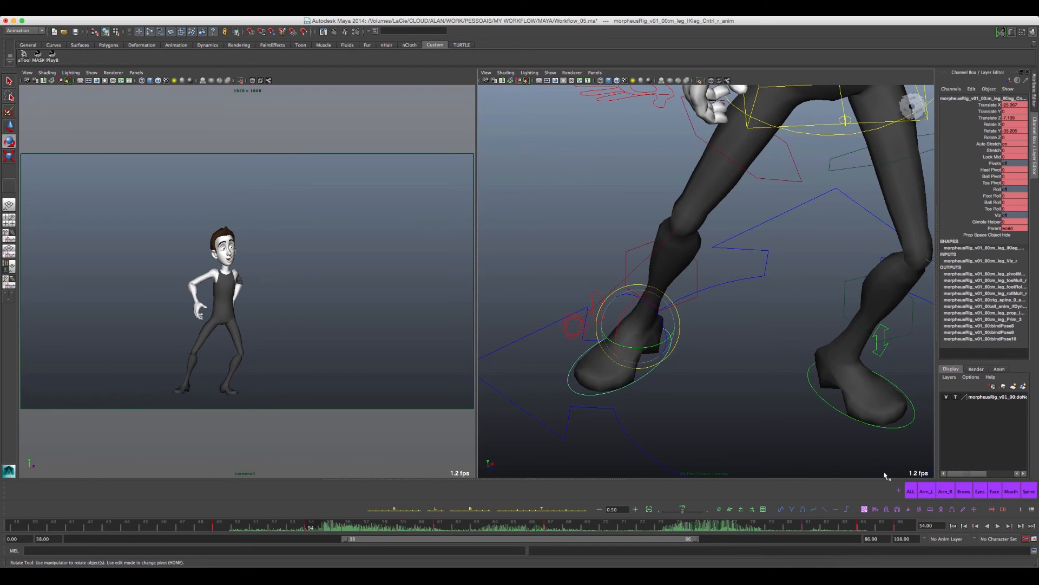
click(910, 510)
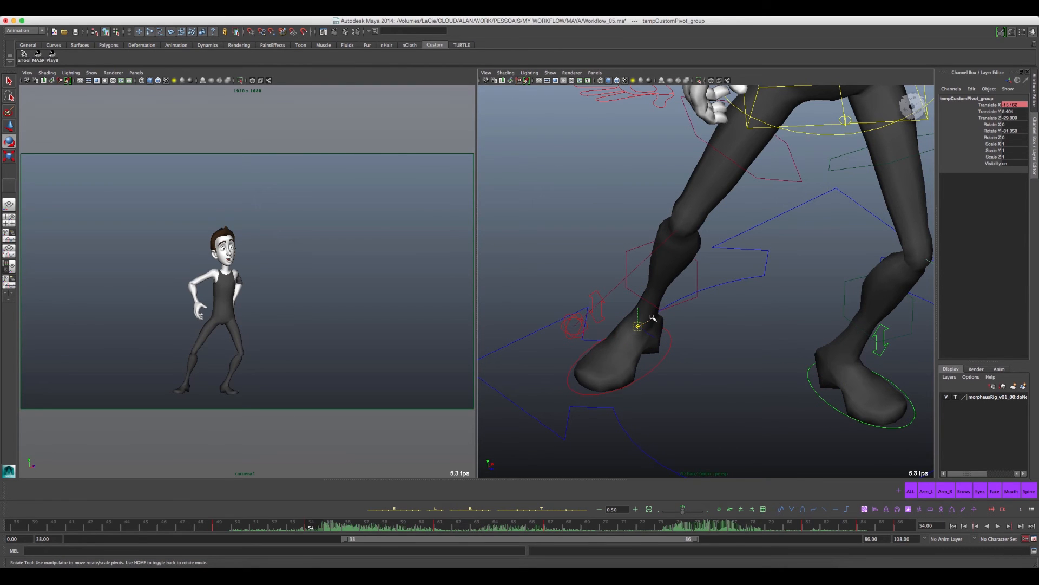
drag(654, 319, 643, 360)
alt+drag(622, 394, 586, 393)
alt+middle_drag(624, 388, 607, 394)
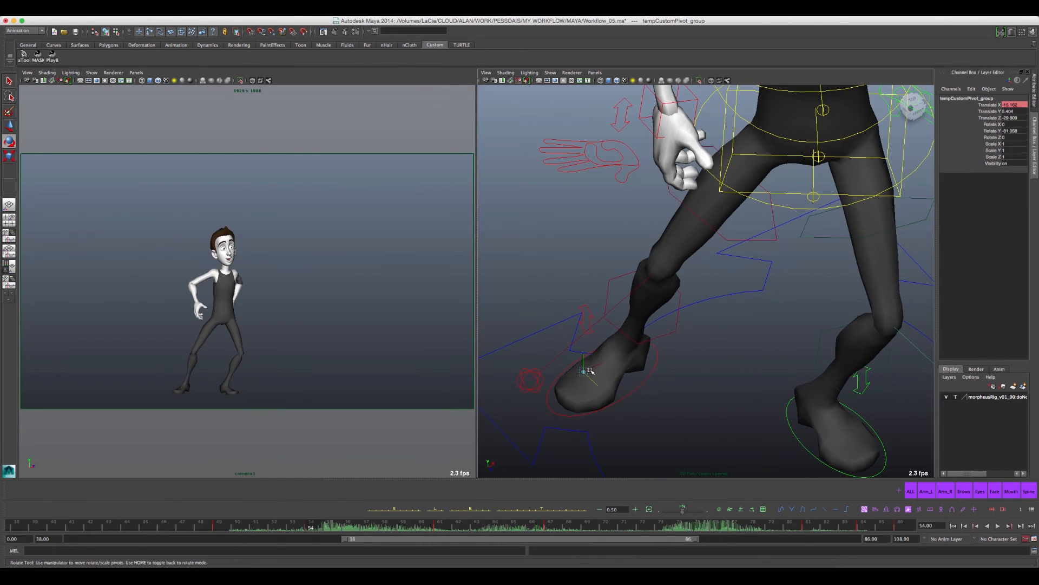
Rotate the right foot at frame 54 around its temporary pivot to a Rotate Y of about -92.6.
click(8, 139)
alt+middle_drag(569, 395, 582, 380)
alt+drag(582, 379, 588, 357)
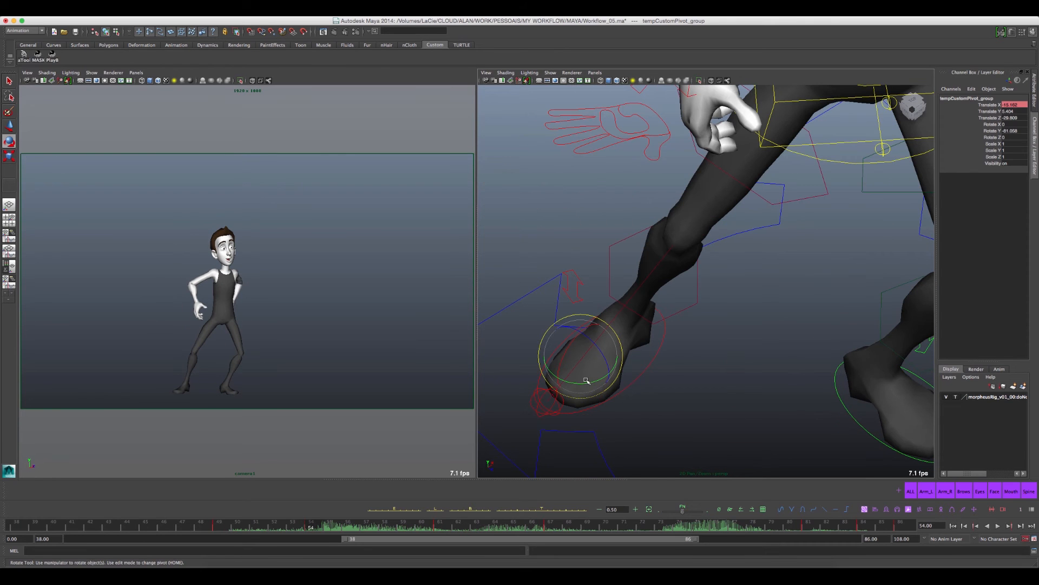
drag(587, 384, 579, 385)
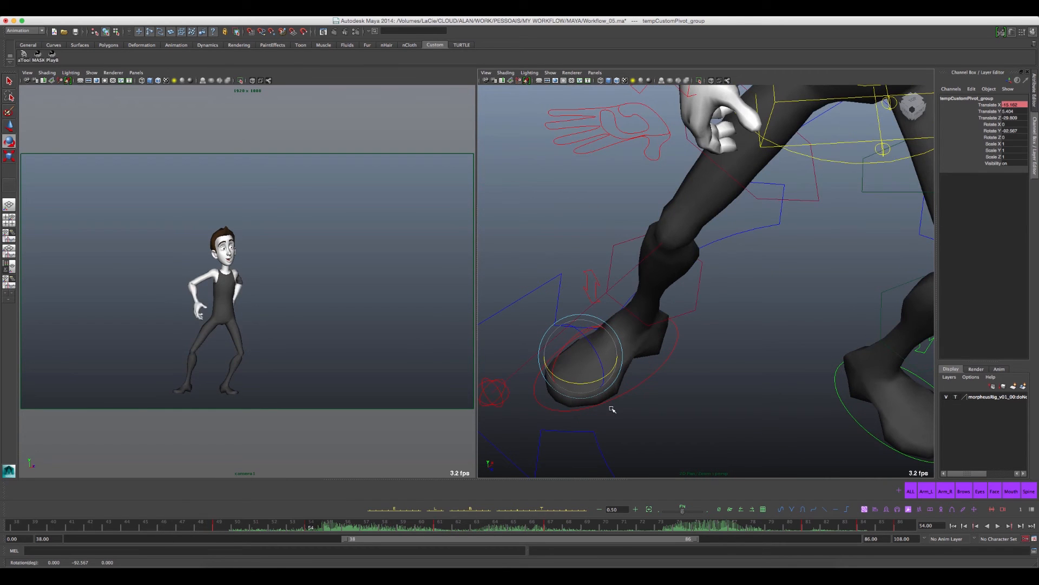
Nudge the right foot along the ground at frame 54 with the temporary pivot, checking its position against frames 49 and 61.
key(w)
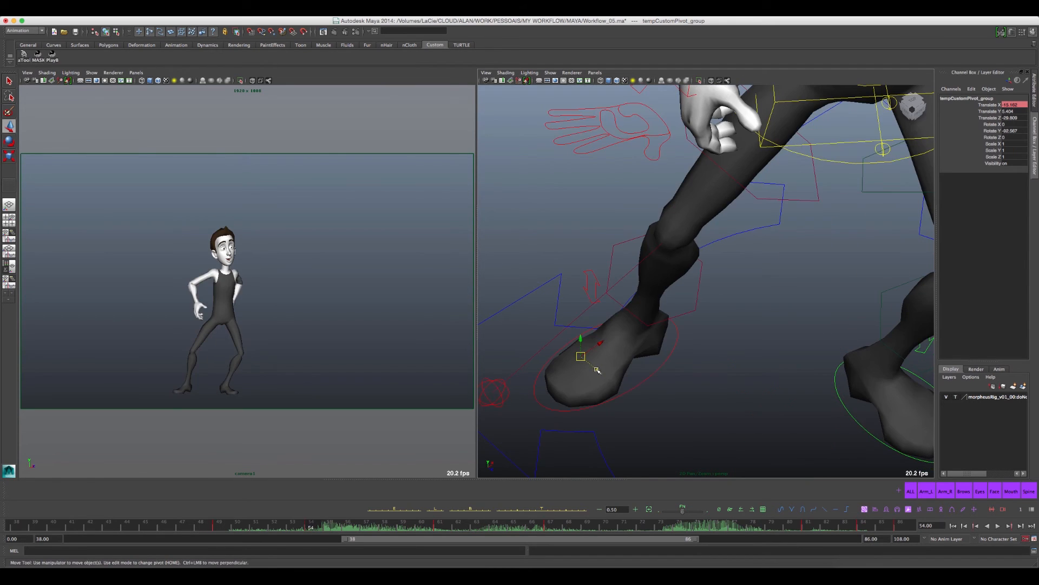
drag(596, 369, 604, 347)
key(comma)
key(period)
key(period)
key(comma)
key(period)
key(comma)
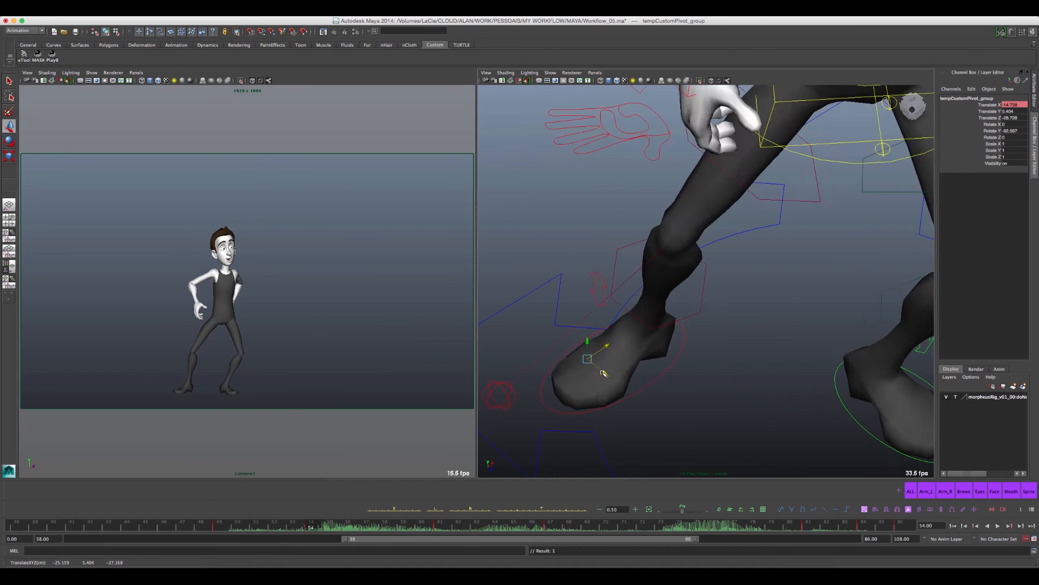
key(period)
key(comma)
key(comma)
key(period)
key(period)
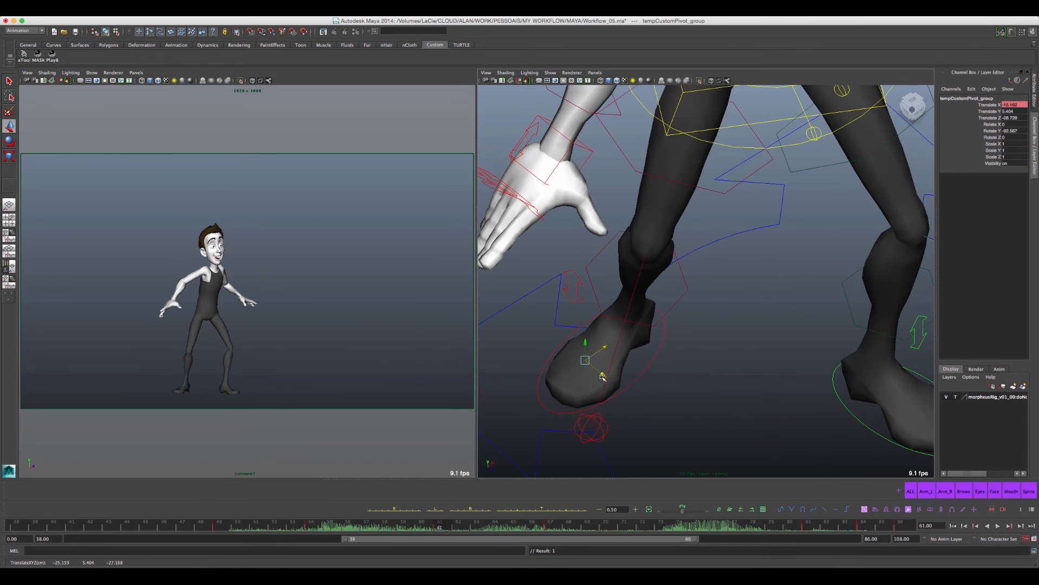
key(comma)
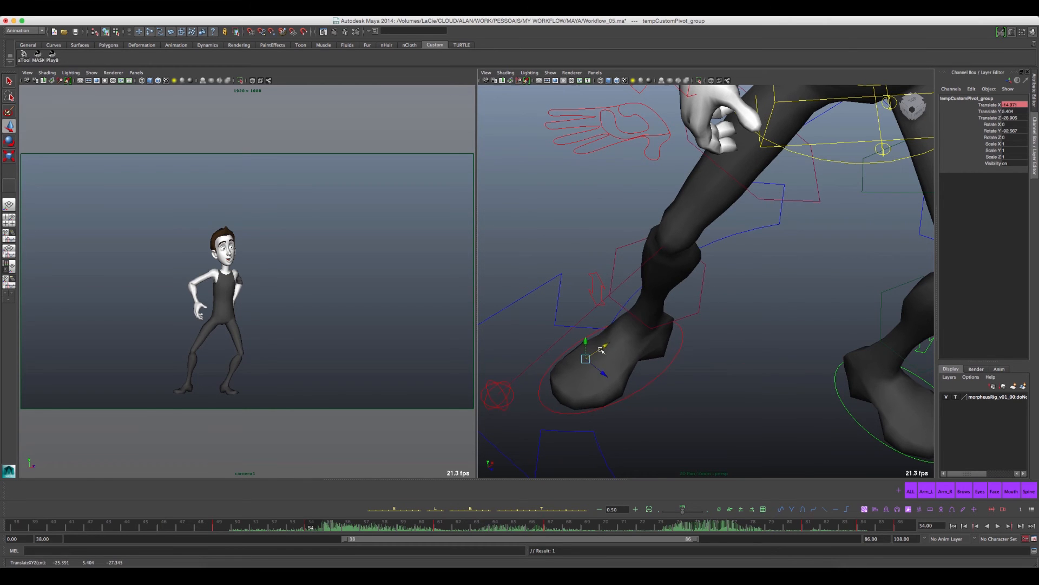
key(comma)
key(period)
key(period)
key(comma)
Tween the right foot control at frame 54 slightly toward its frame 61 pose and compare it with the neighbouring keys.
click(680, 394)
click(657, 375)
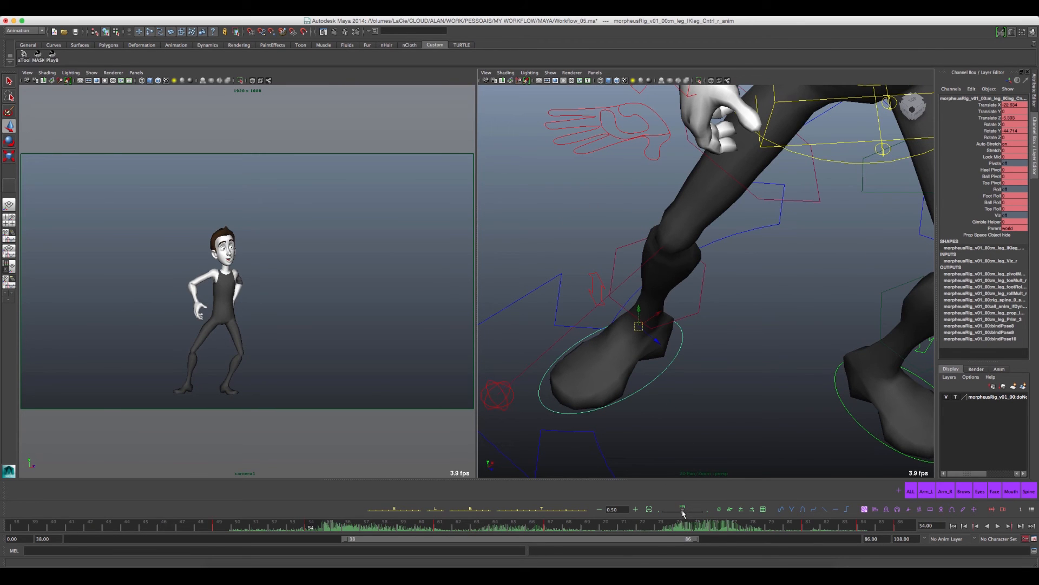
drag(683, 511, 692, 508)
key(comma)
key(period)
key(period)
key(comma)
key(comma)
key(period)
key(comma)
key(period)
key(comma)
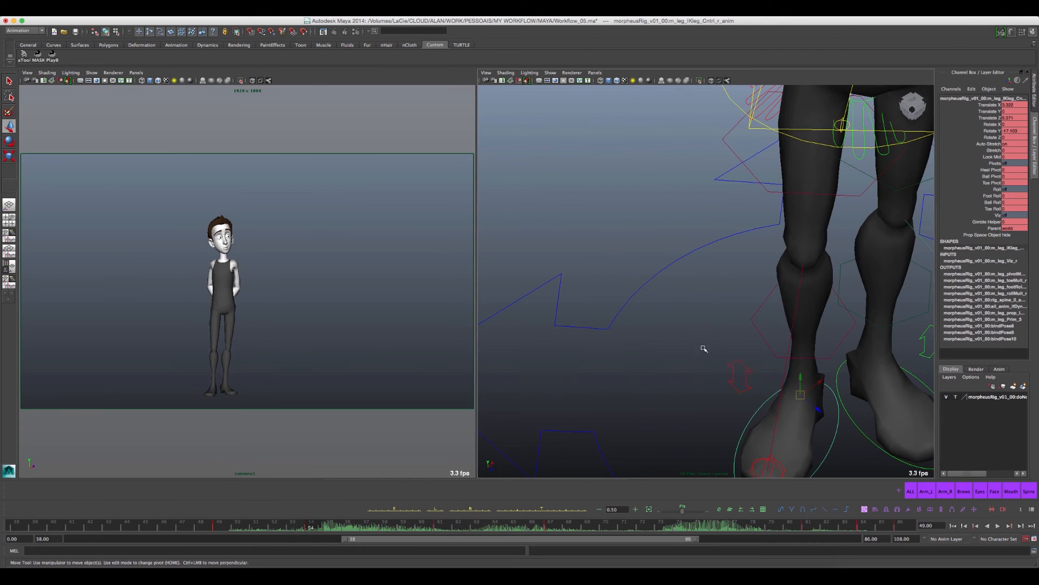
key(period)
Rotate the spine root control at frame 54 to lean the body, key its rotation, and compare with the neighbouring poses.
alt+middle_drag(794, 206, 702, 329)
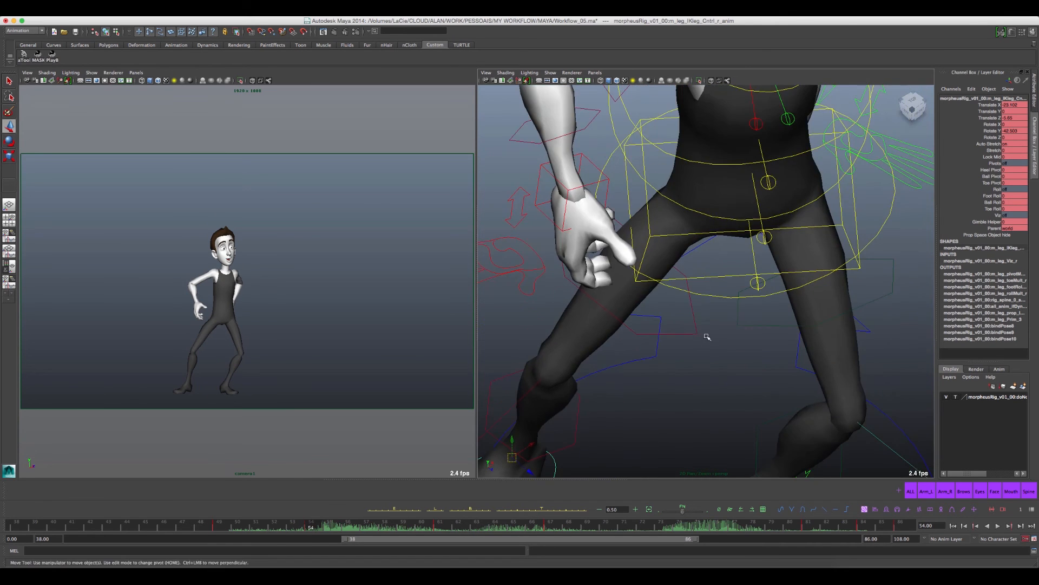
scroll(711, 323, down, 4)
alt+drag(716, 318, 702, 292)
alt+middle_drag(708, 227, 706, 300)
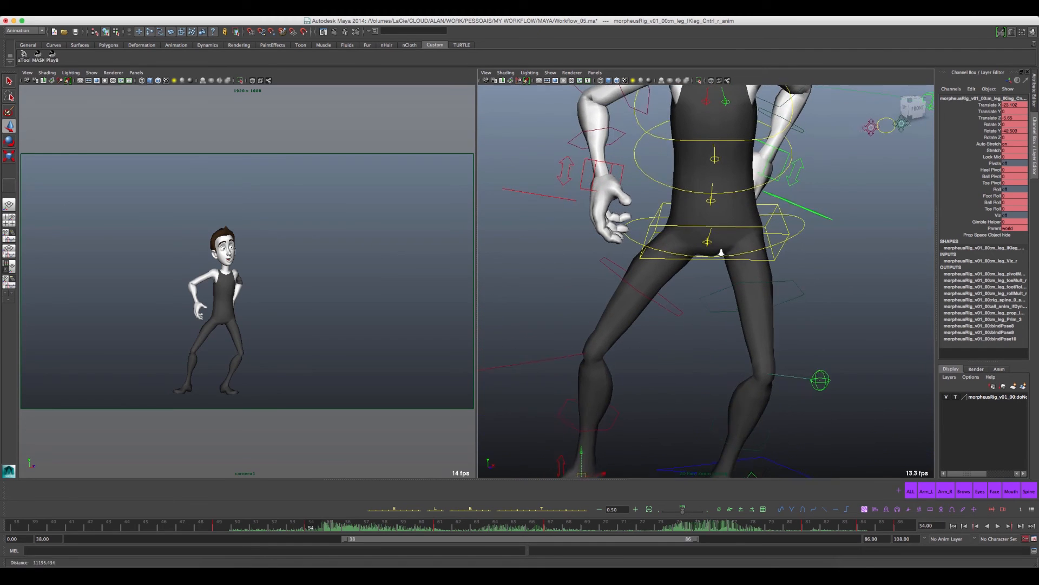
alt+right_drag(717, 239, 729, 260)
click(787, 267)
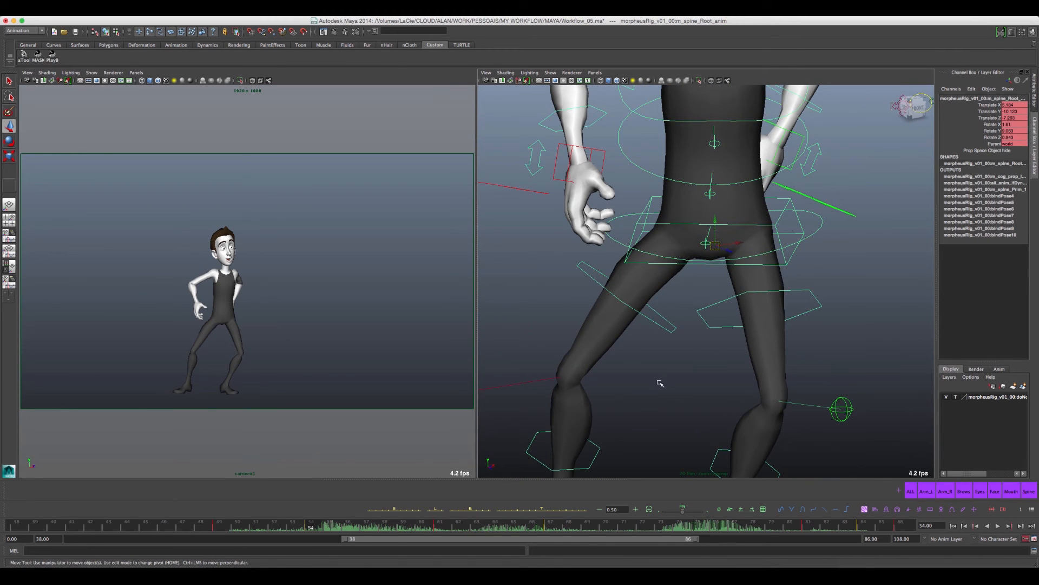
alt+middle_drag(661, 378, 681, 342)
key(e)
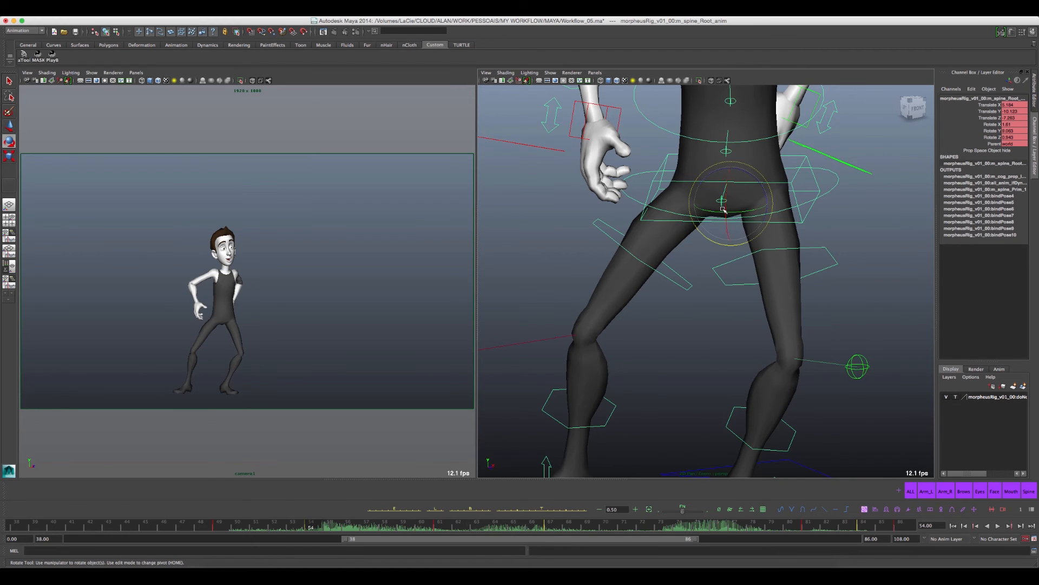
key(.)
drag(752, 175, 746, 172)
key(shift+e)
key(.)
key(.)
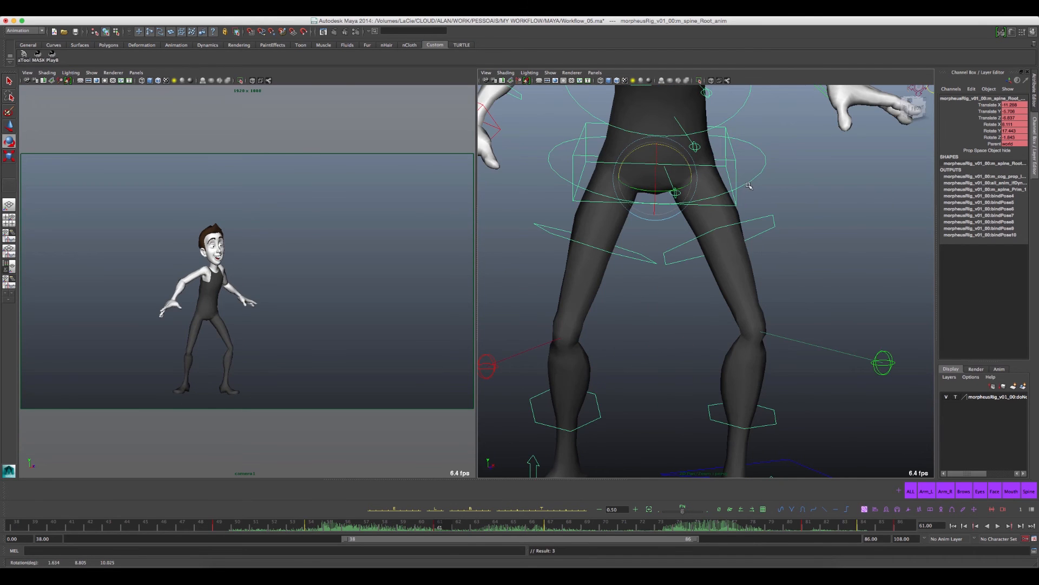
Increase the spine root's lean at frame 54 to a Rotate Z of about -14.1, key the rotation, and compare neighbouring poses.
drag(746, 170, 760, 182)
key(shift+e)
key(.)
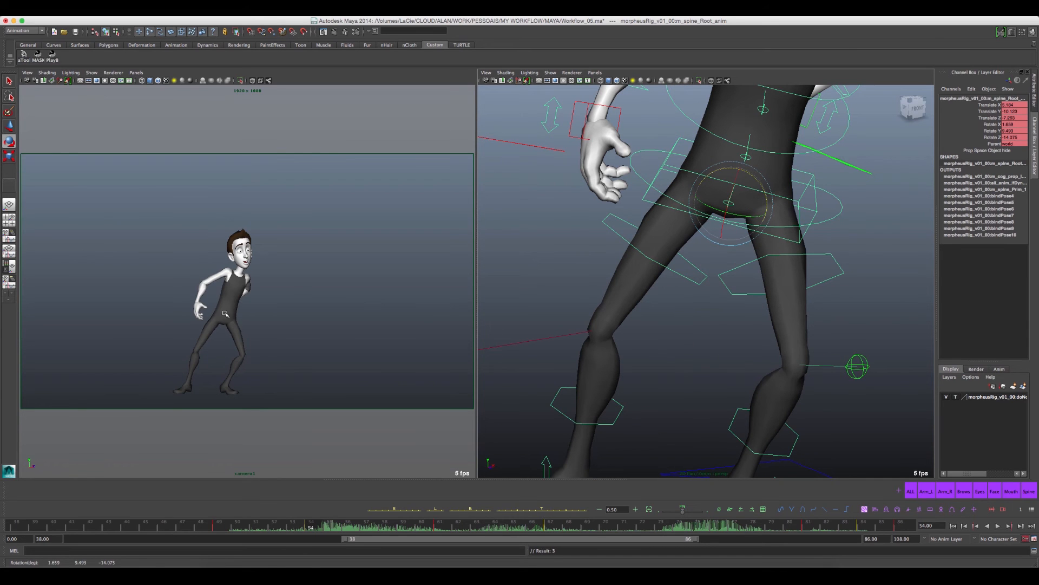
key(.)
key(.)
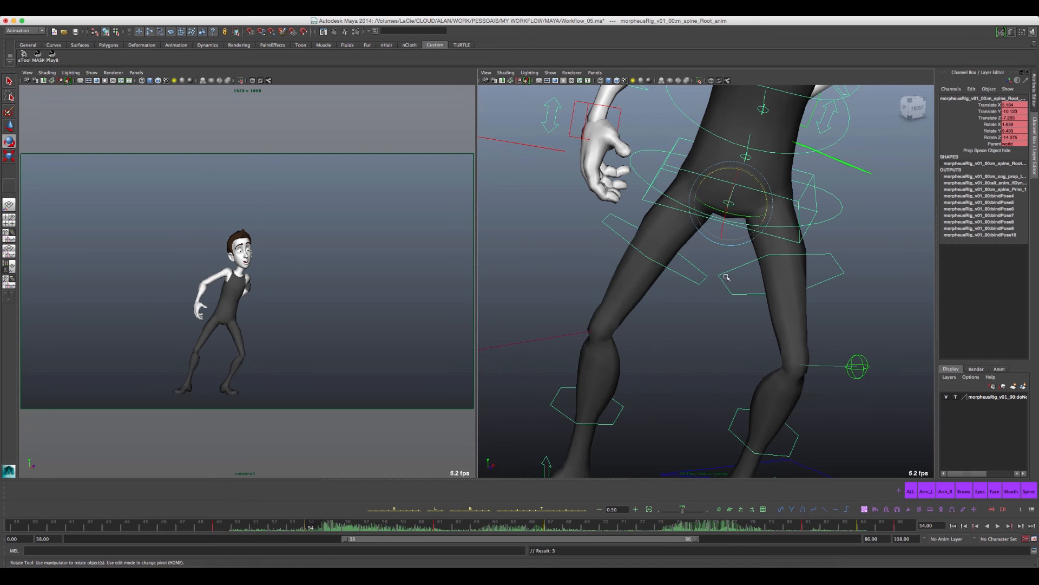
key(.)
key(period)
key(comma)
Try leaning the spine root the opposite way at frame 54, inspect the pose, and undo the rotation.
drag(726, 168, 712, 186)
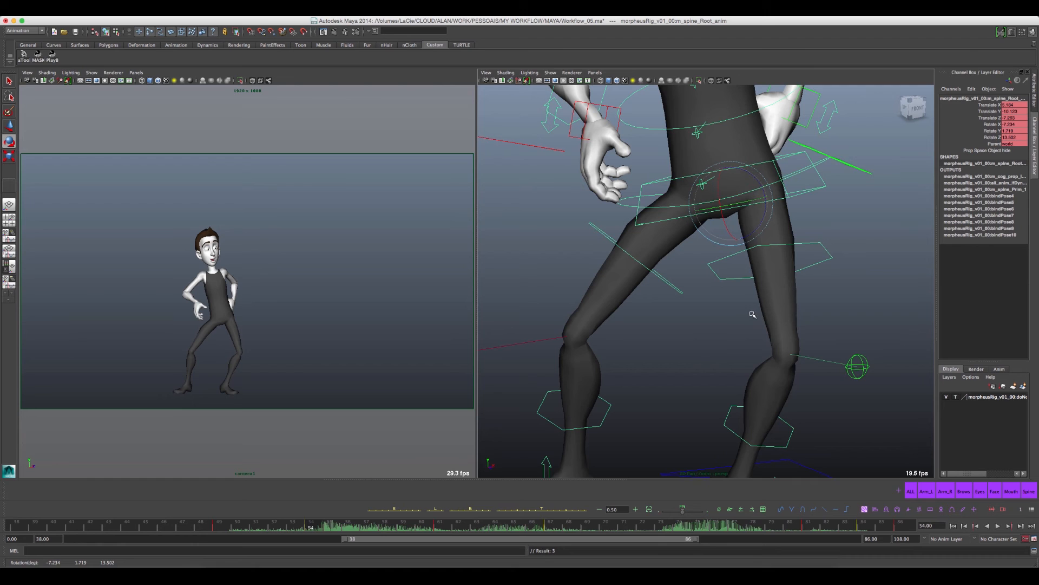
key(backslash)
middle_drag(750, 297, 721, 318)
right_drag(721, 317, 701, 319)
middle_drag(721, 318, 716, 277)
right_drag(715, 277, 718, 292)
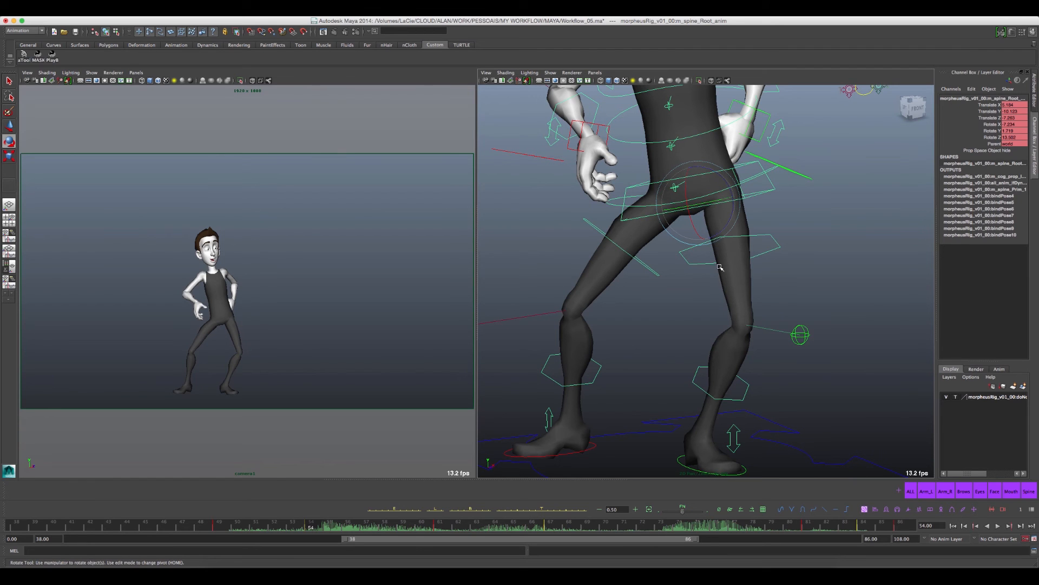
key(ctrl+z)
key(comma)
key(period)
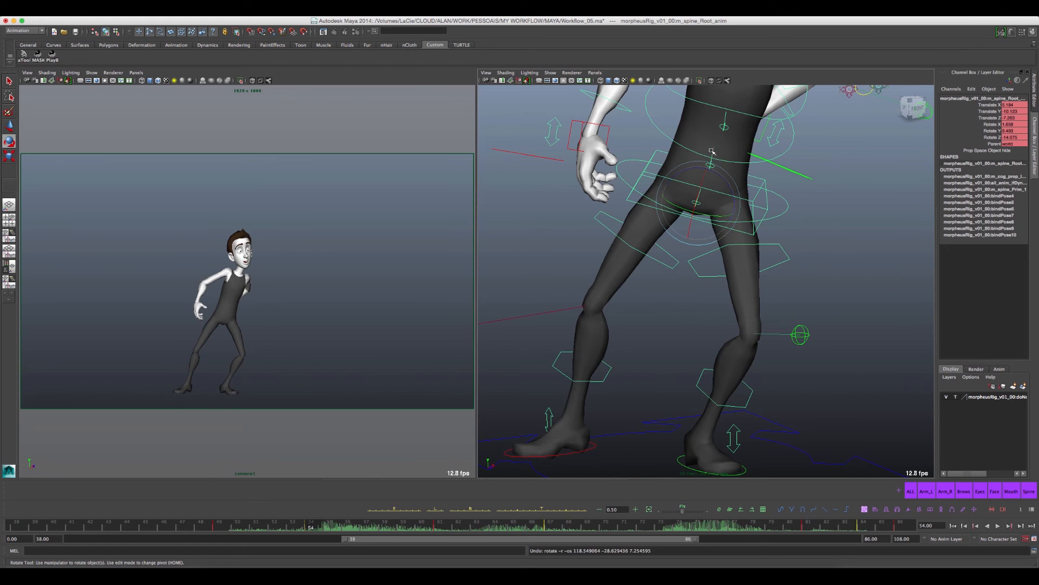
Shift the spine root control at frame 54 to a Translate X of about -1.4 in front view, comparing neighbouring poses.
scroll(718, 208, down, 4)
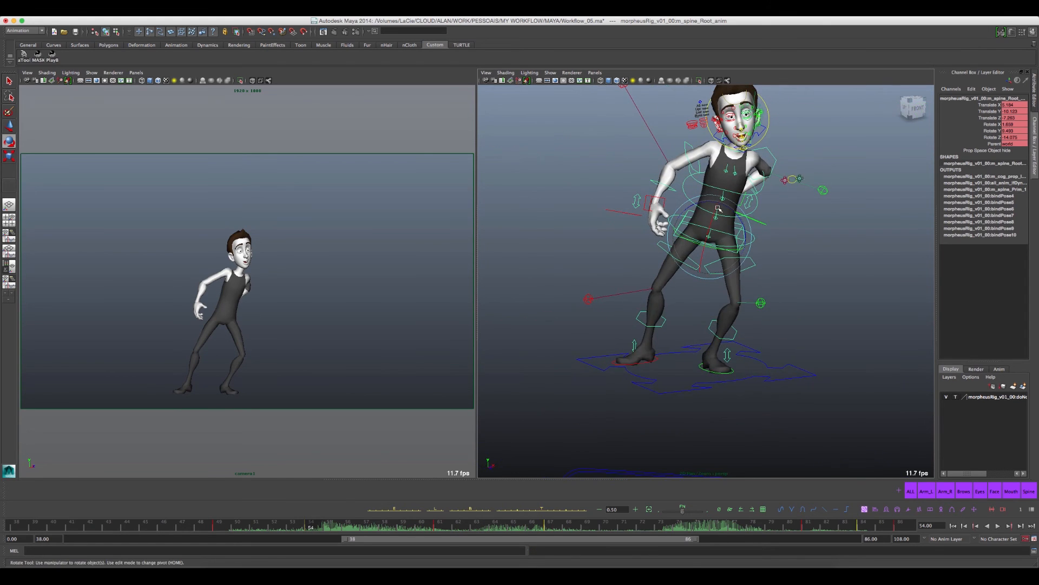
click(914, 108)
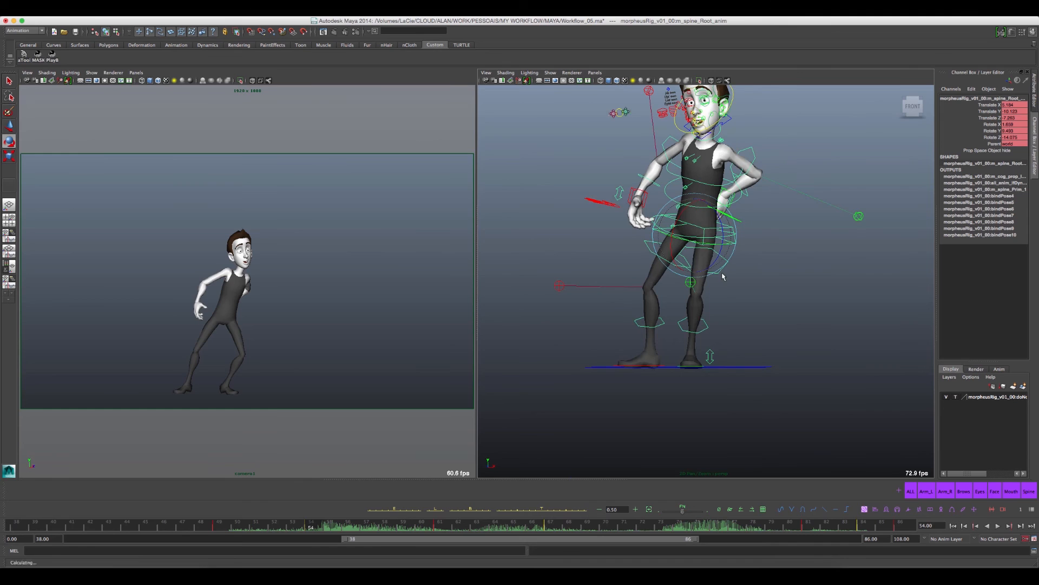
key(comma)
key(period)
key(period)
key(comma)
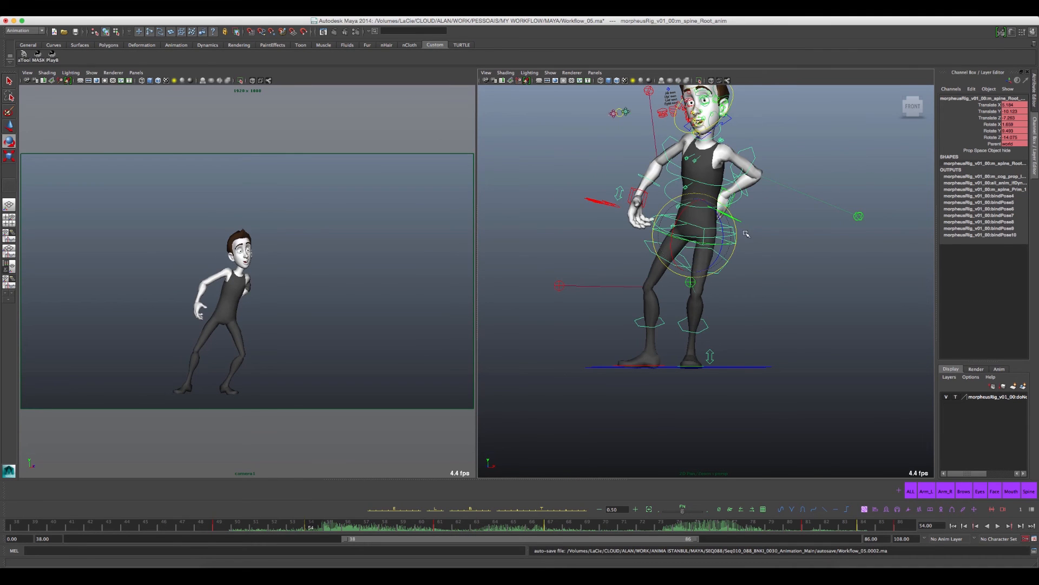
key(w)
drag(720, 236, 700, 236)
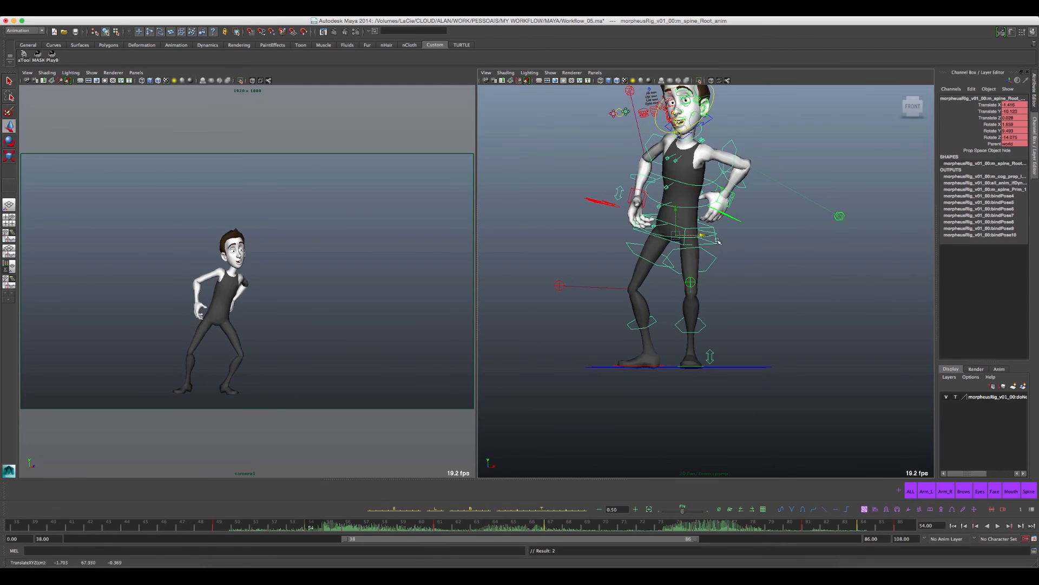
key(comma)
key(period)
key(period)
key(comma)
Fine-tune the spine root at frame 54 to a Translate X of about -1.3 and recheck it against frames 49 and 61.
drag(702, 236, 706, 238)
key(period)
key(comma)
key(comma)
key(period)
key(period)
key(comma)
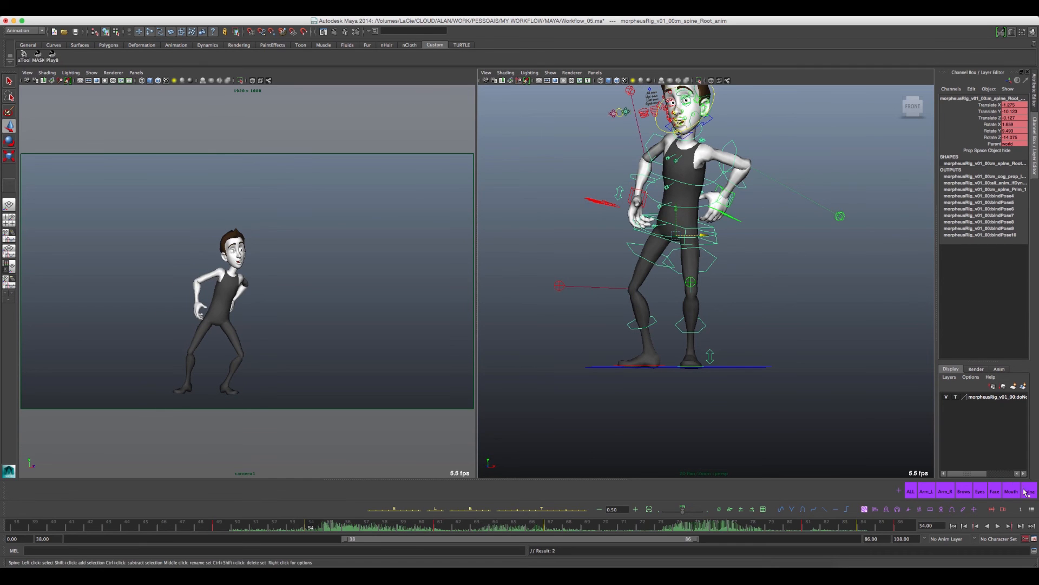
Rotate the spine FK controls together around X at frame 54 to bend the torso.
click(668, 243)
alt+middle_drag(668, 243, 668, 315)
alt+drag(667, 315, 734, 317)
alt+right_drag(676, 287, 704, 287)
alt+middle_drag(687, 276, 690, 301)
alt+drag(690, 300, 690, 308)
alt+right_drag(692, 310, 704, 334)
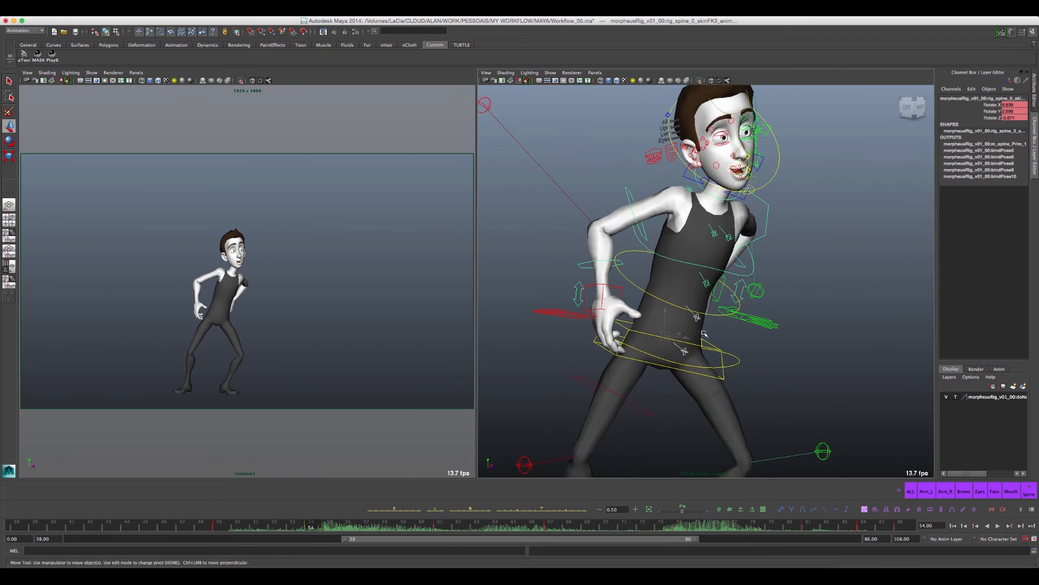
key(e)
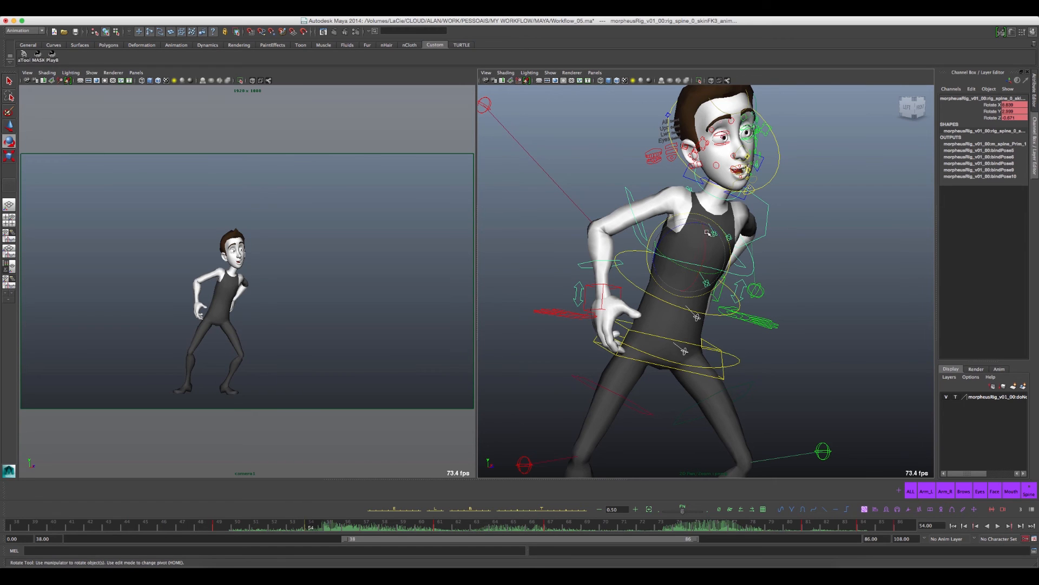
drag(705, 253, 704, 251)
middle_drag(703, 251, 714, 245)
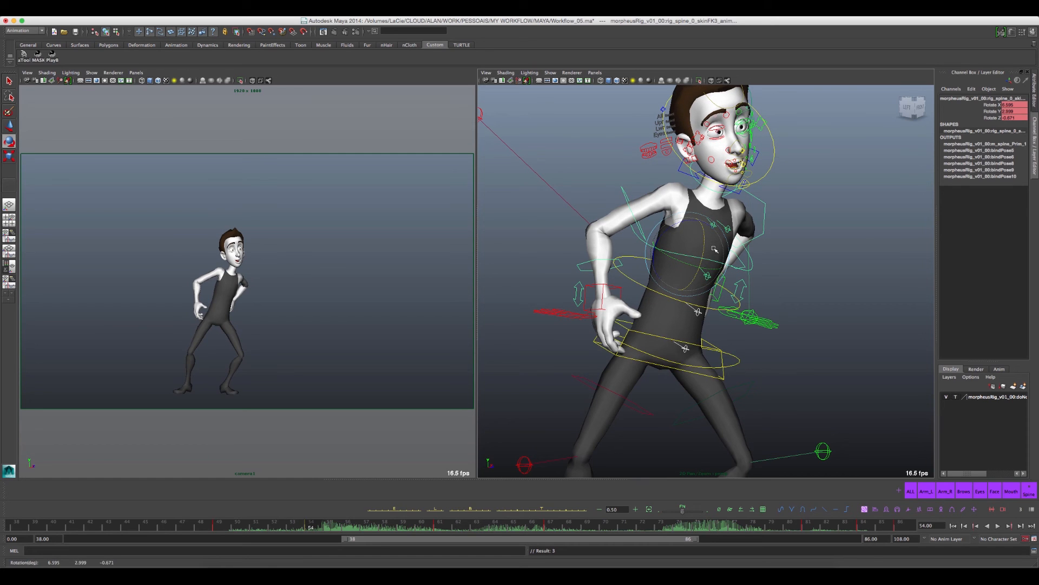
Enable micro transform, fine-tune the spine controls' X rotation including at Ultra Slow speed, and set the speed to Slow.
click(964, 511)
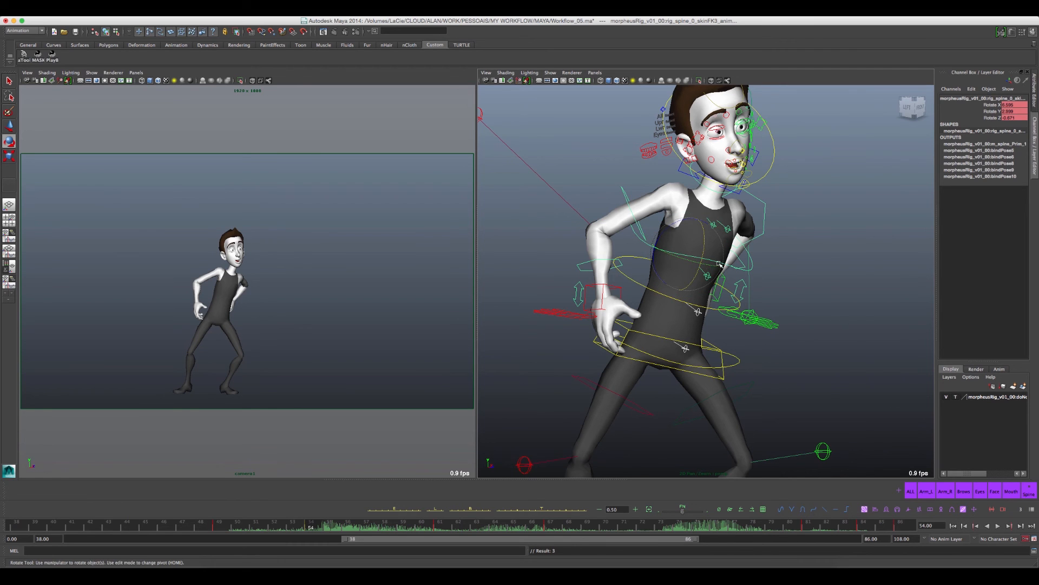
drag(702, 252, 706, 255)
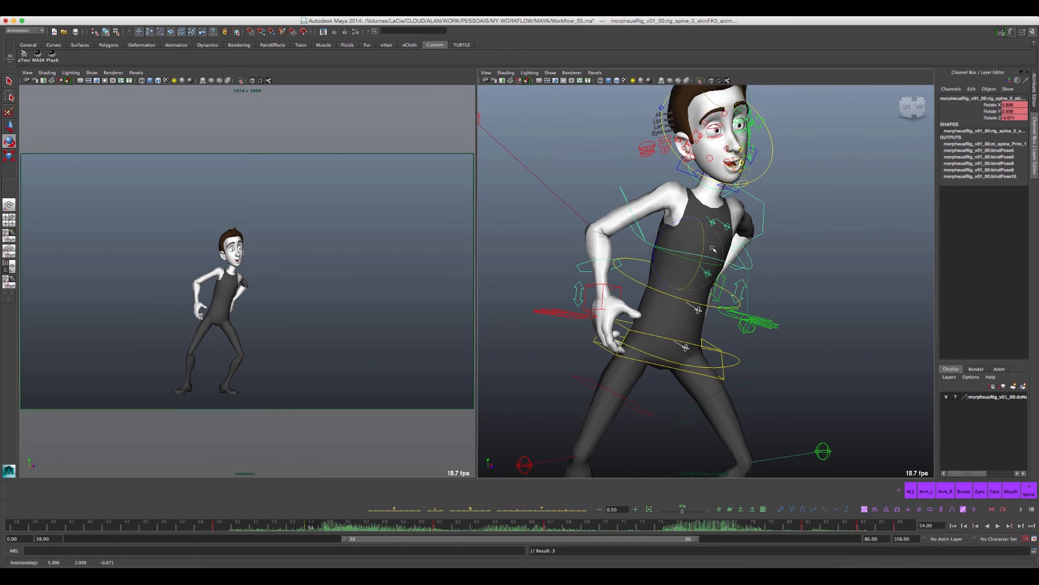
right_click(964, 511)
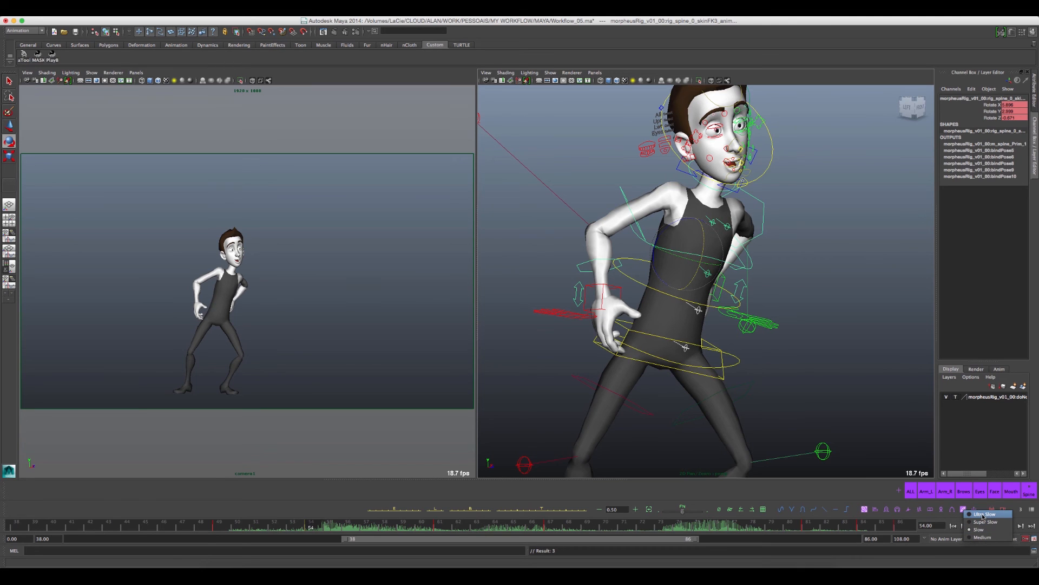
click(983, 514)
drag(707, 248, 706, 249)
right_click(963, 510)
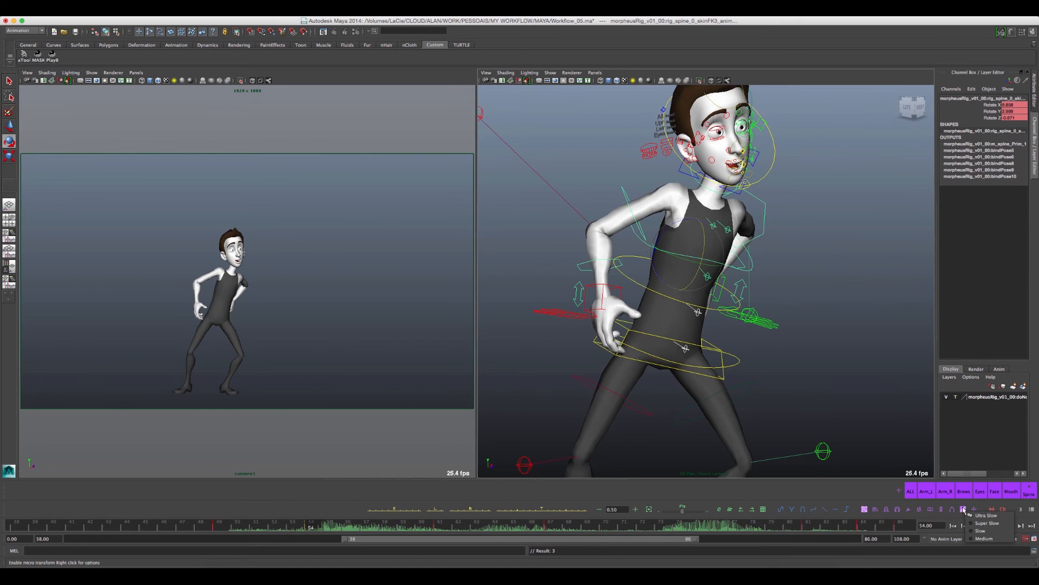
click(981, 531)
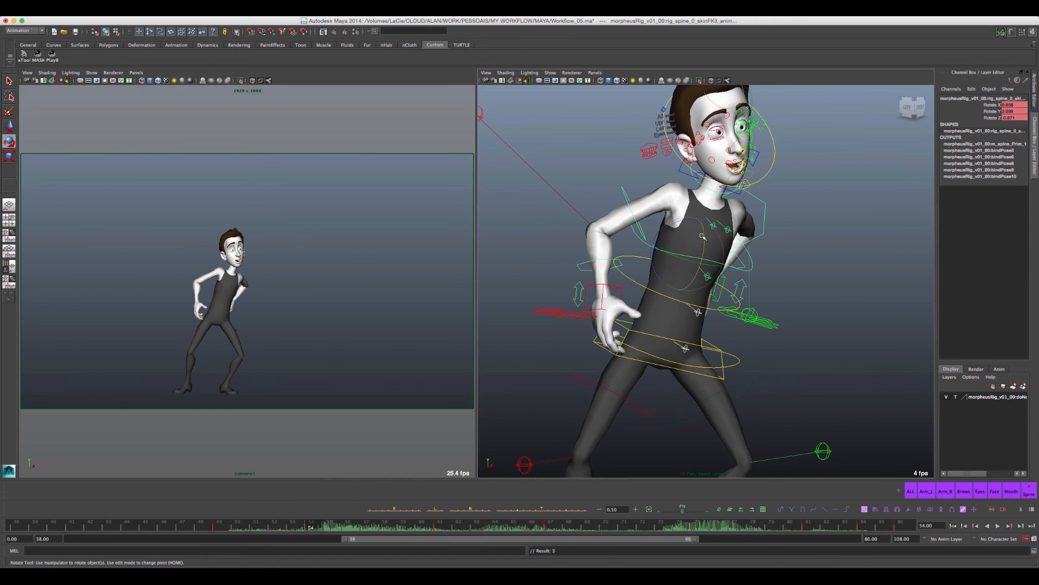
Adjust the micro transform speed, fine-tune the spine FK controls' X rotation at frame 54 to about 3.8, and key it.
drag(702, 250, 718, 253)
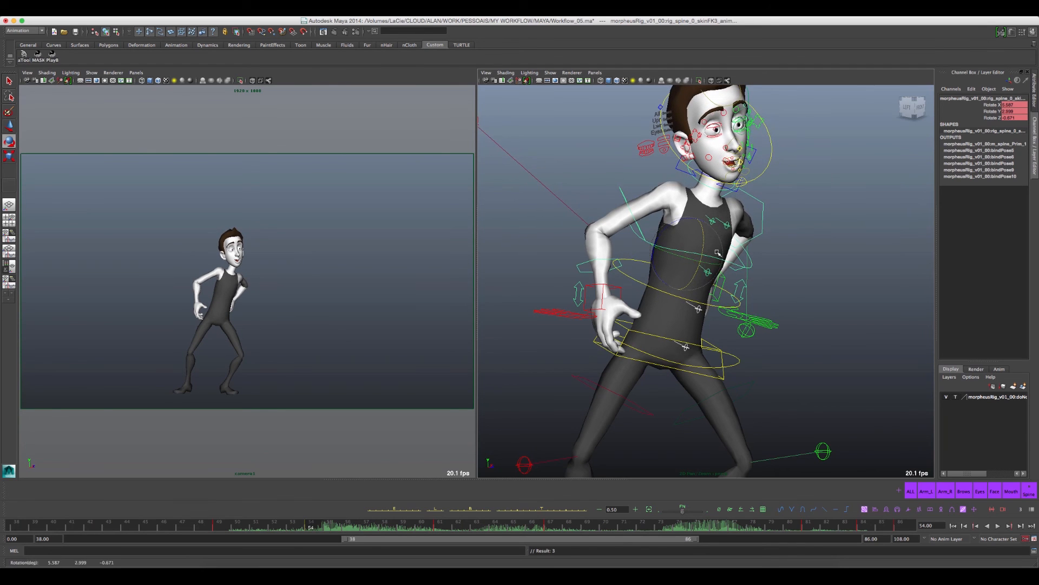
drag(704, 239, 706, 242)
right_click(963, 509)
click(980, 530)
drag(703, 240, 699, 236)
key(s)
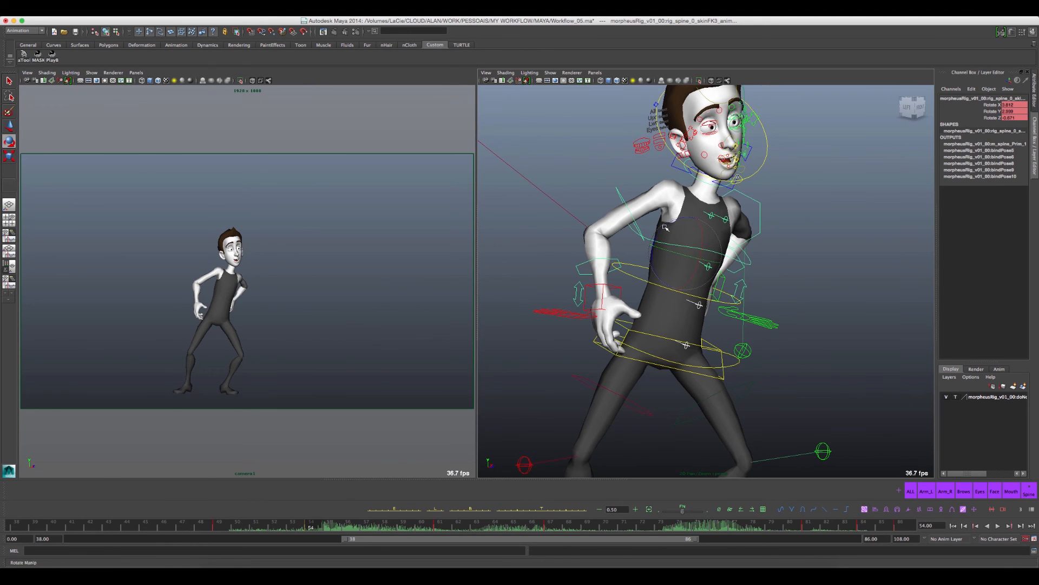
Rotate the spine FK controls at frame 54 to about 2.5 in Z and 7.6 in Y, and key them.
drag(670, 223, 684, 242)
key(s)
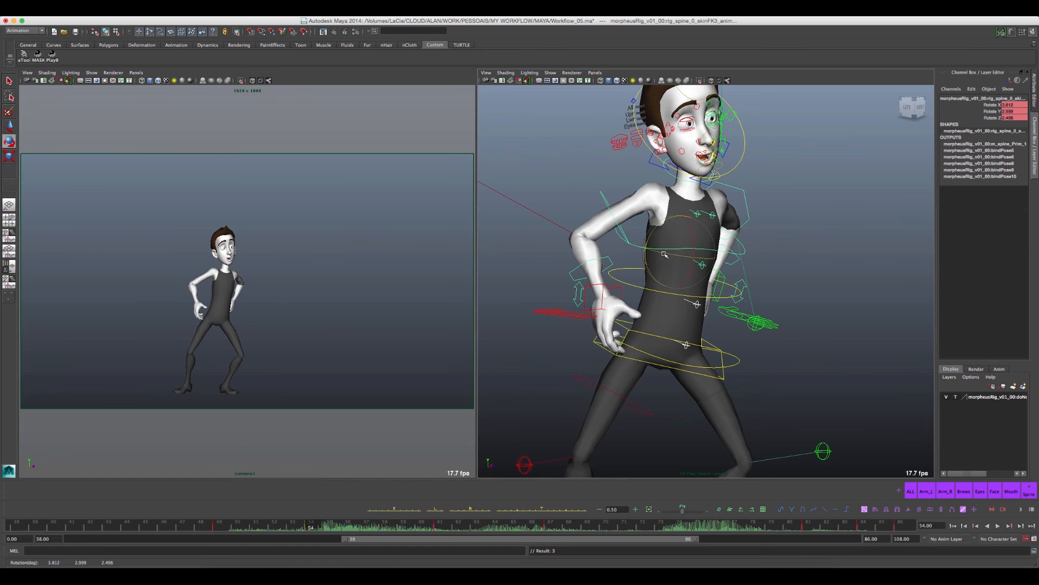
drag(664, 254, 679, 252)
key(s)
Compare the torso pose at frame 54 with the key poses at frames 49 and 61.
key(comma)
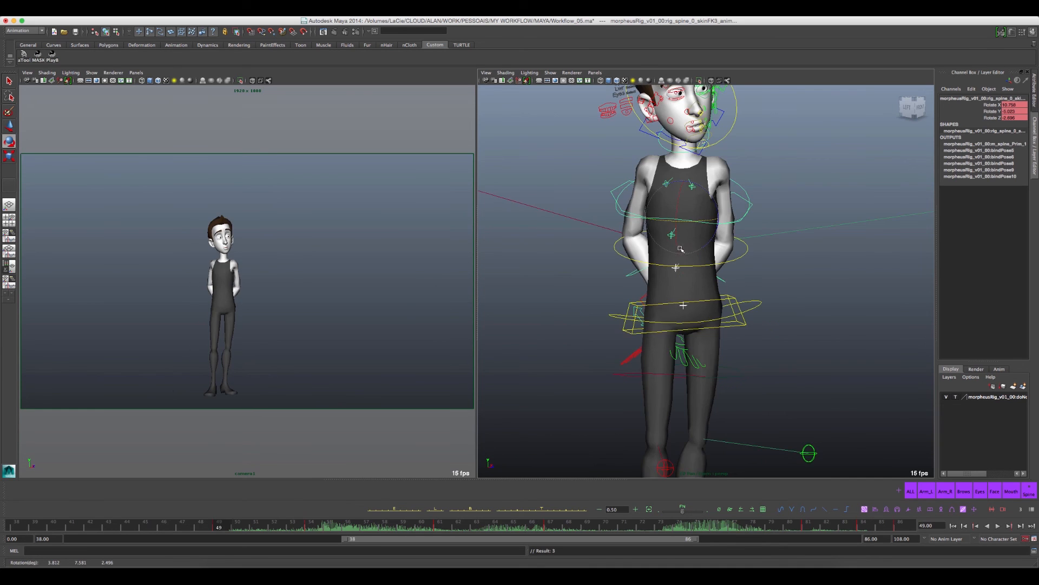
key(period)
key(period)
key(comma)
key(comma)
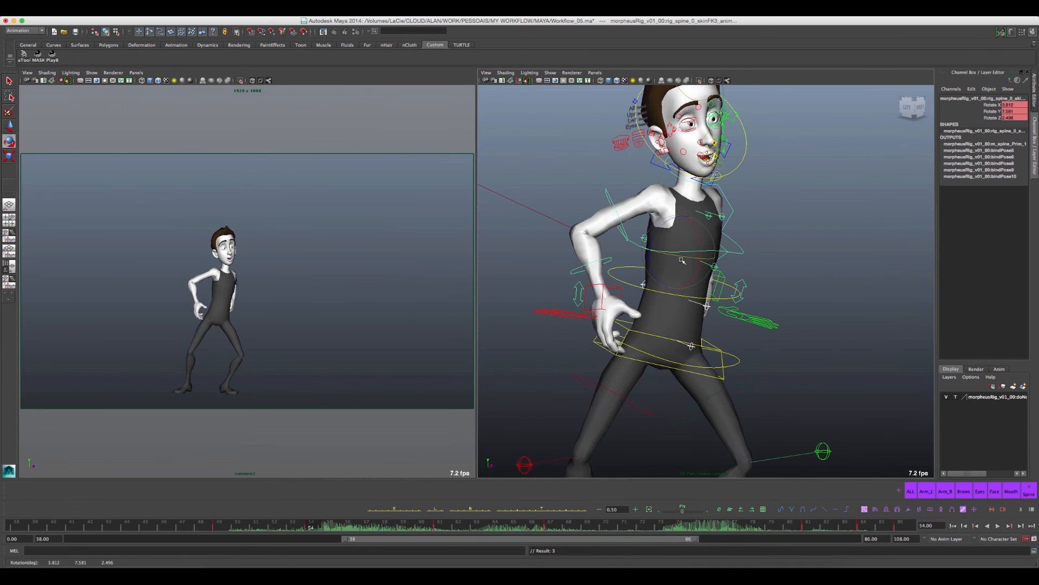
key(period)
key(comma)
key(period)
key(period)
key(comma)
key(period)
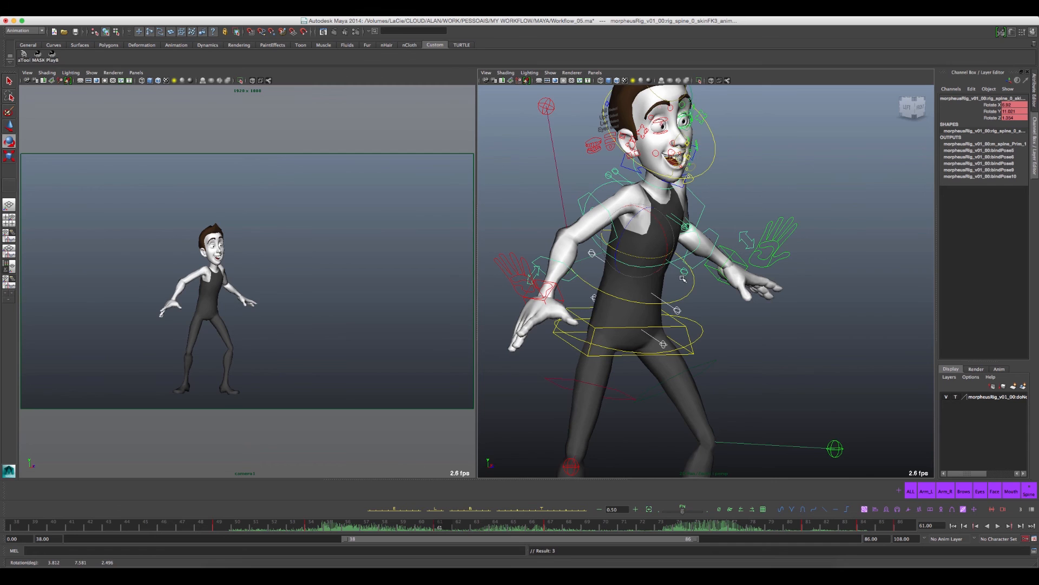
key(comma)
key(period)
key(comma)
key(period)
key(comma)
key(period)
key(comma)
key(period)
key(comma)
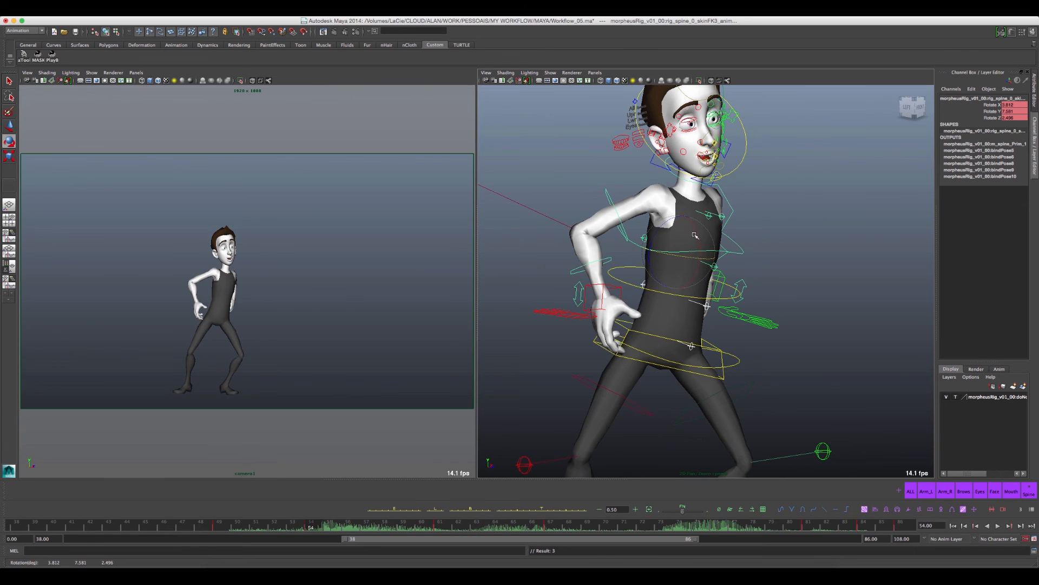
Fine-tune the spine FK controls at frame 54 to about 3.1 in X and 3.2 in Z, and key them.
drag(697, 237, 695, 236)
key(s)
key(comma)
key(period)
key(period)
key(comma)
key(comma)
key(comma)
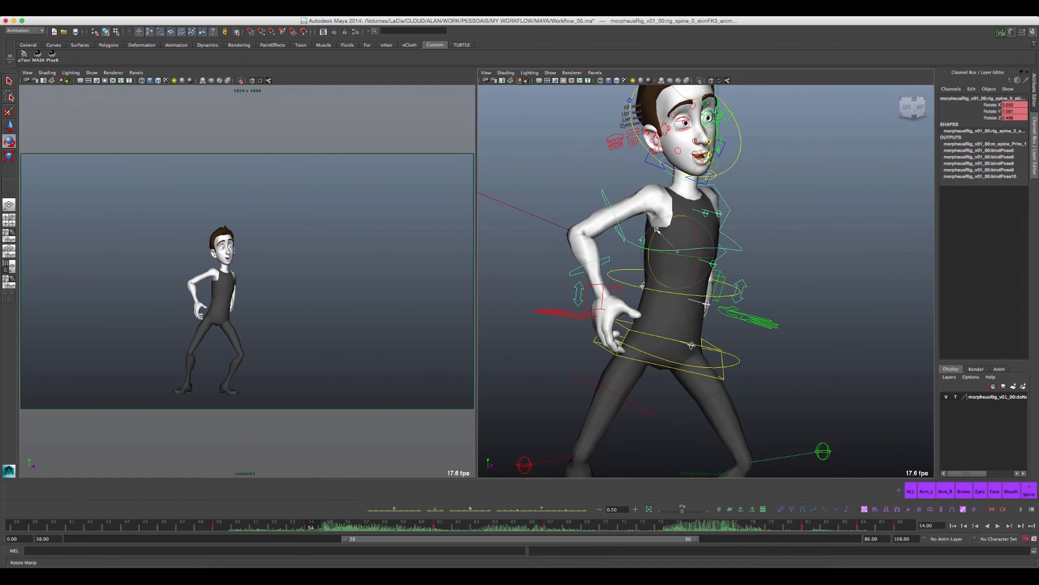
key(comma)
key(period)
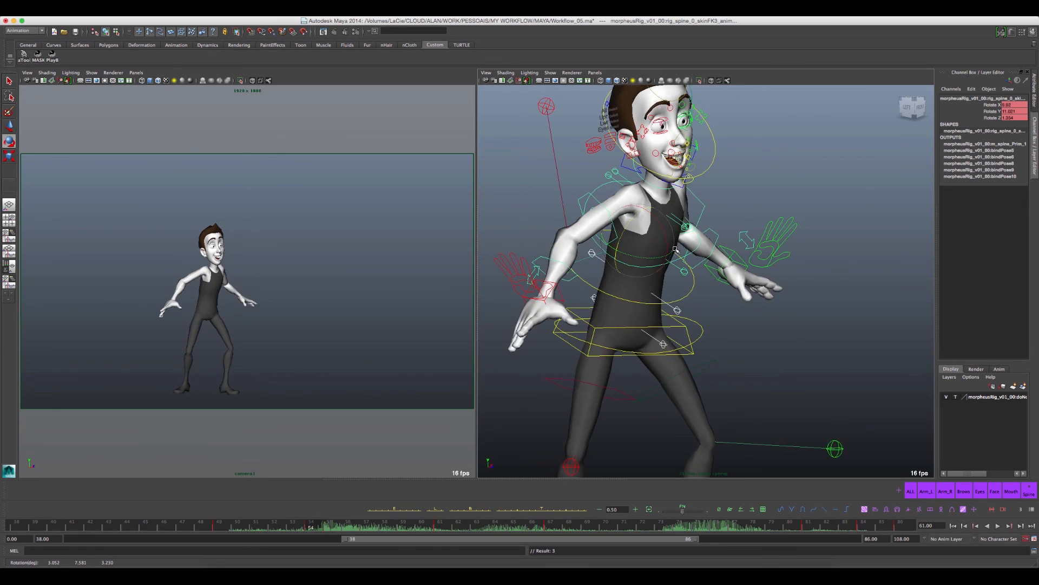
Step repeatedly between frames 49, 54 and 61 to examine how the torso moves through the breakdown.
key(comma)
key(comma)
key(period)
key(comma)
key(period)
key(comma)
key(period)
key(period)
key(comma)
key(comma)
key(period)
key(comma)
key(period)
key(comma)
key(period)
key(comma)
key(period)
key(period)
key(comma)
key(comma)
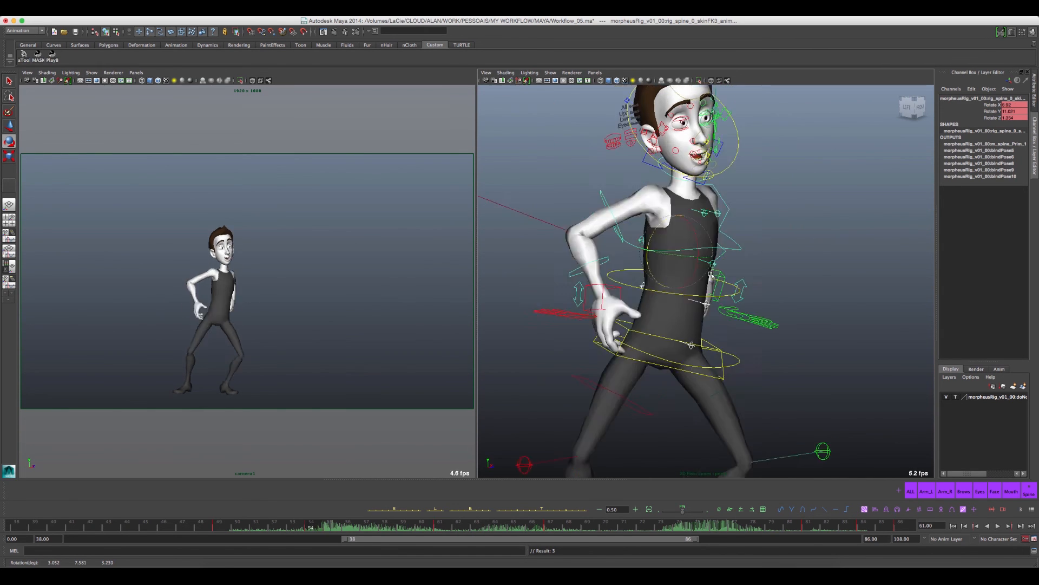
key(period)
key(comma)
key(period)
key(period)
key(comma)
key(period)
key(comma)
key(period)
key(comma)
key(period)
Rotate the neck IK control at frame 54 to about 0.7 in X and 26.7 in Y.
click(729, 152)
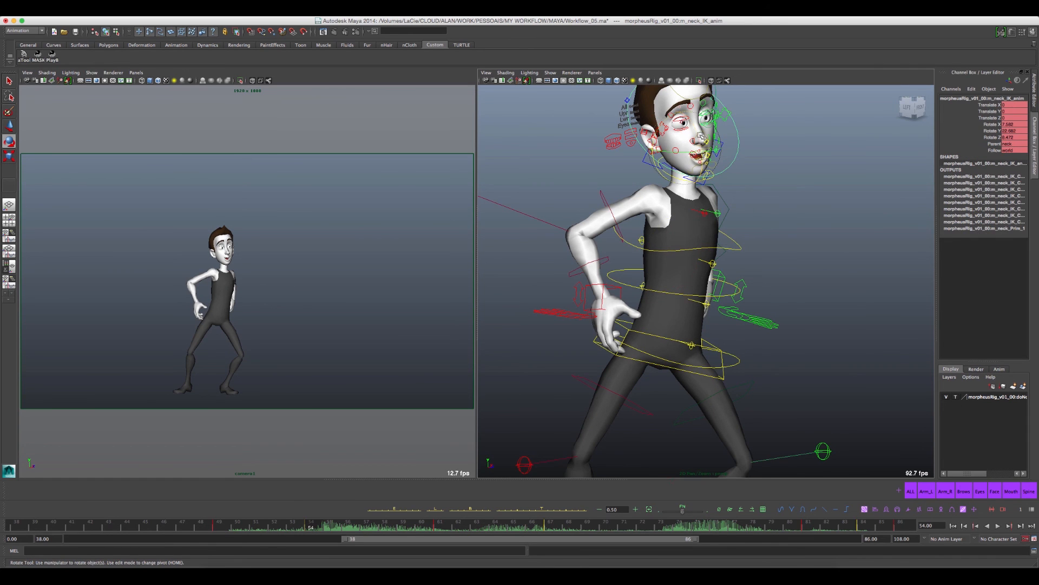
drag(699, 140, 693, 135)
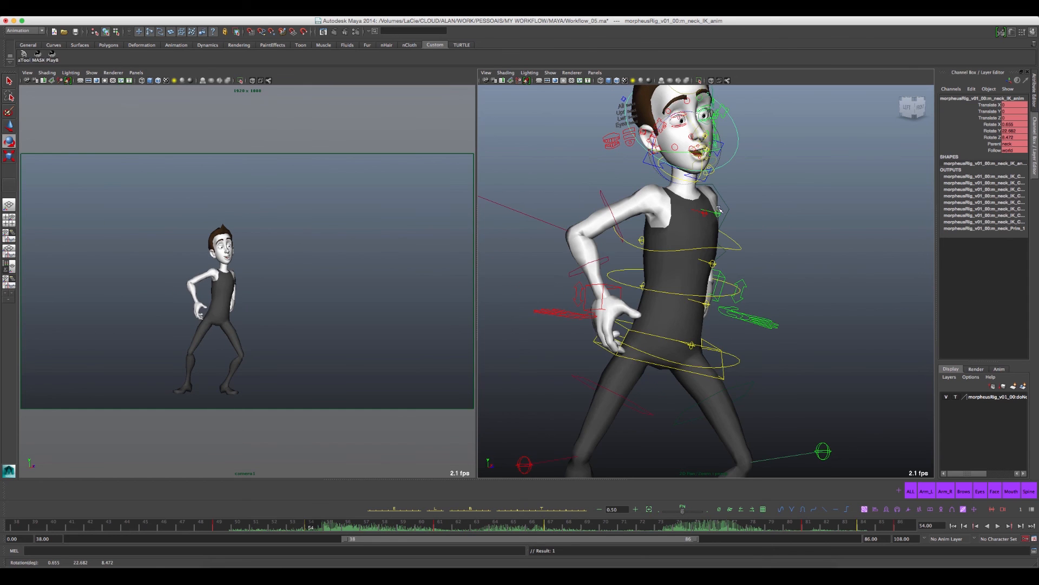
drag(676, 152, 693, 154)
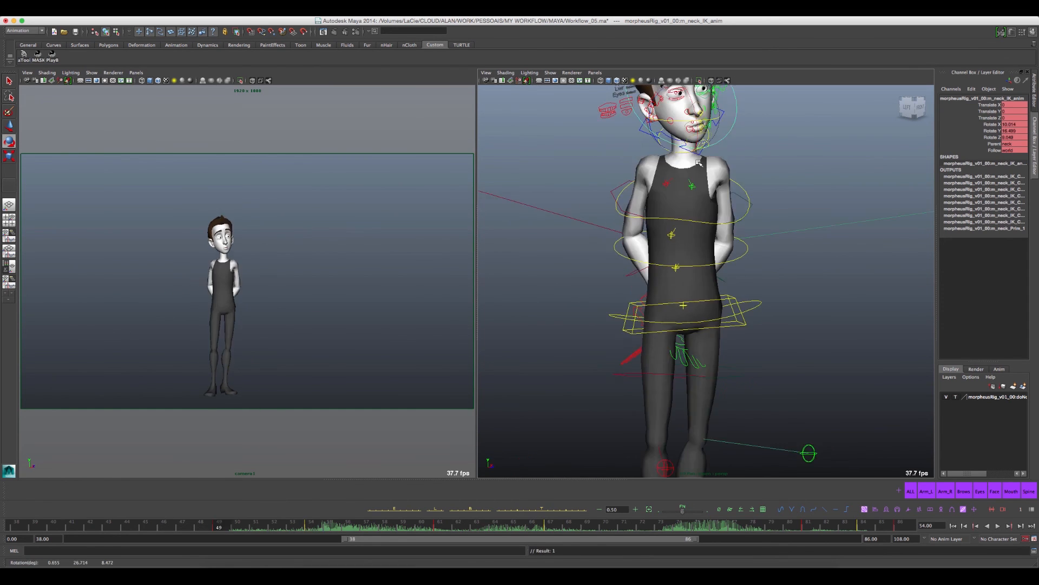
Examine the head's movement through the breakdown by comparing frame 54 with frames 49 and 61.
key(period)
key(comma)
key(comma)
key(period)
key(comma)
key(period)
key(comma)
key(period)
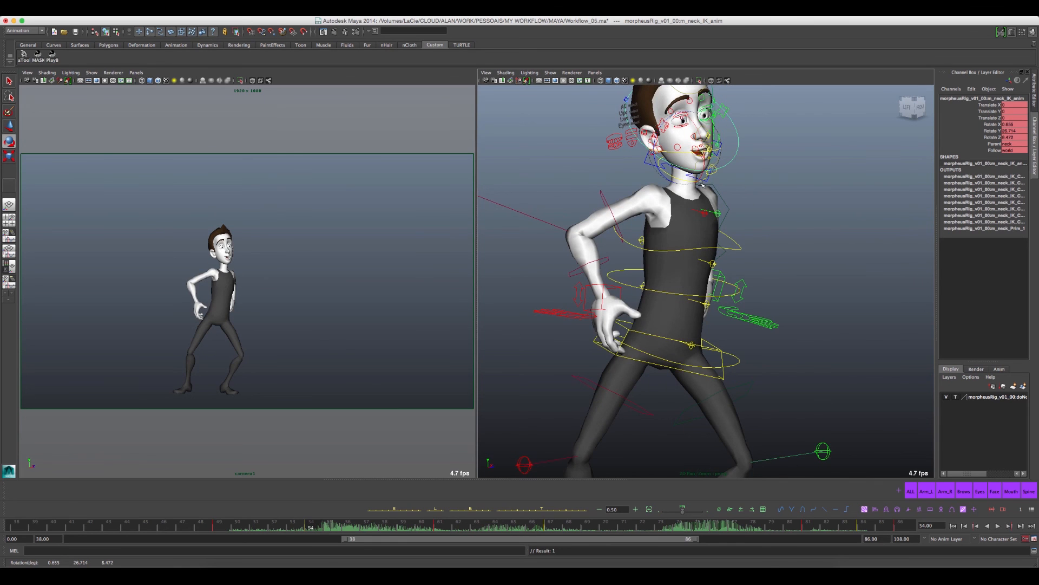
key(comma)
key(period)
key(comma)
key(period)
key(period)
key(comma)
key(comma)
key(period)
Select the left foot's IK control and inspect the legs and feet at frames 54 and 49.
alt+middle_drag(713, 380, 691, 249)
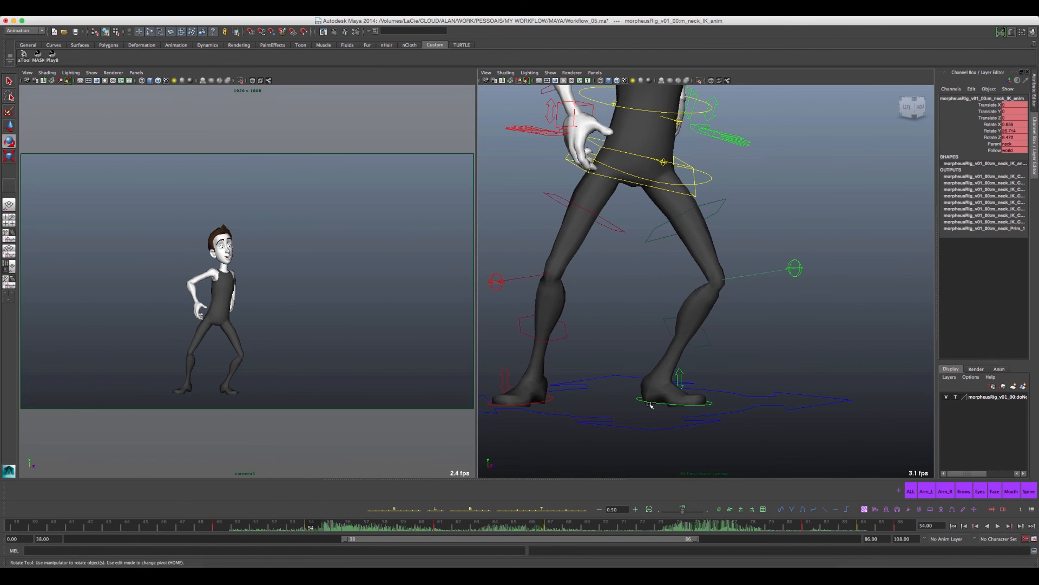
click(655, 403)
alt+drag(673, 329, 669, 348)
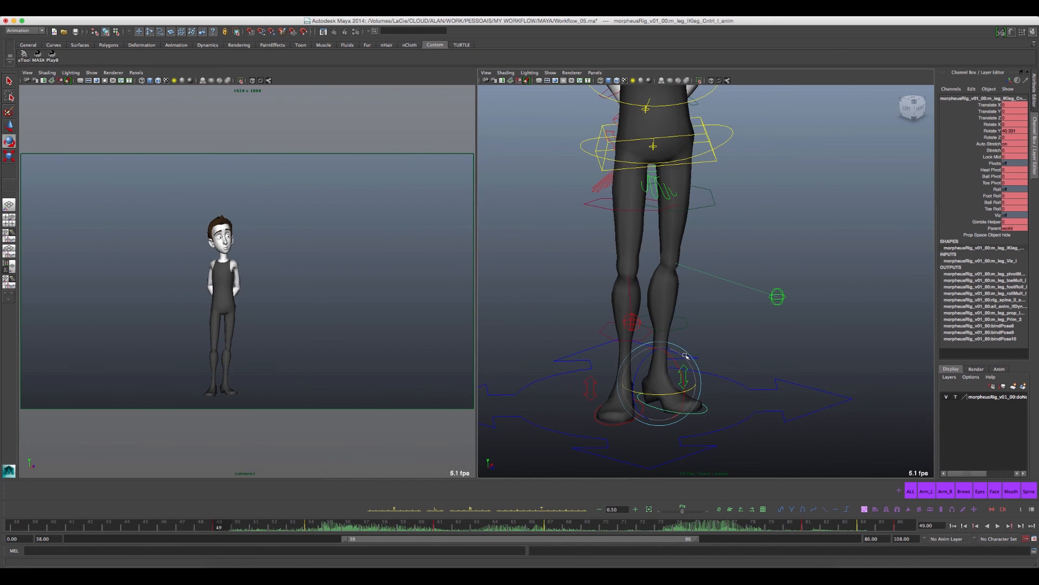
click(564, 509)
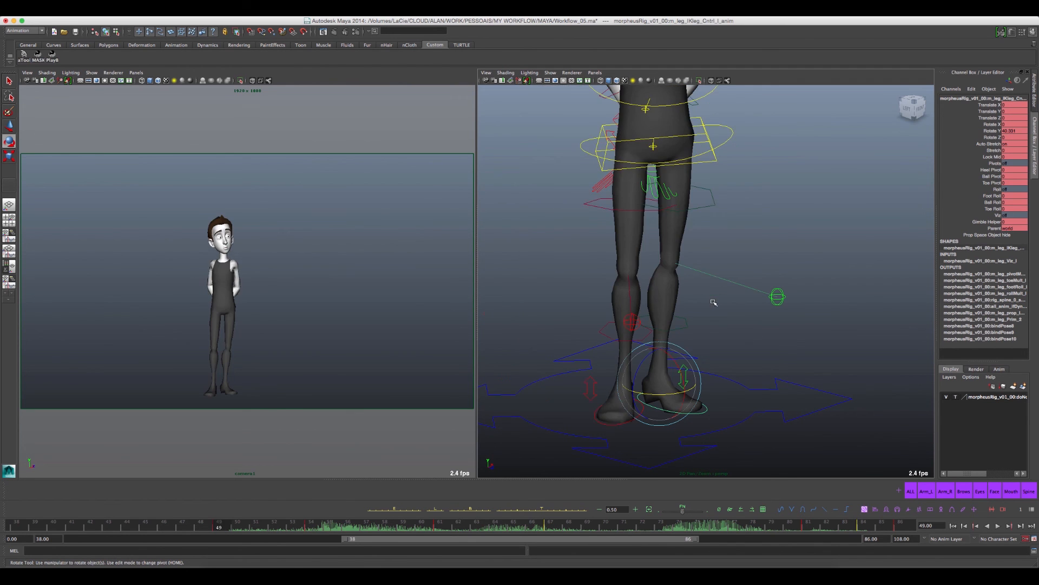
Check the frame 54 pose from the left and front views and rotate the spine root control to about 4.2 in X.
alt+middle_drag(661, 187, 694, 282)
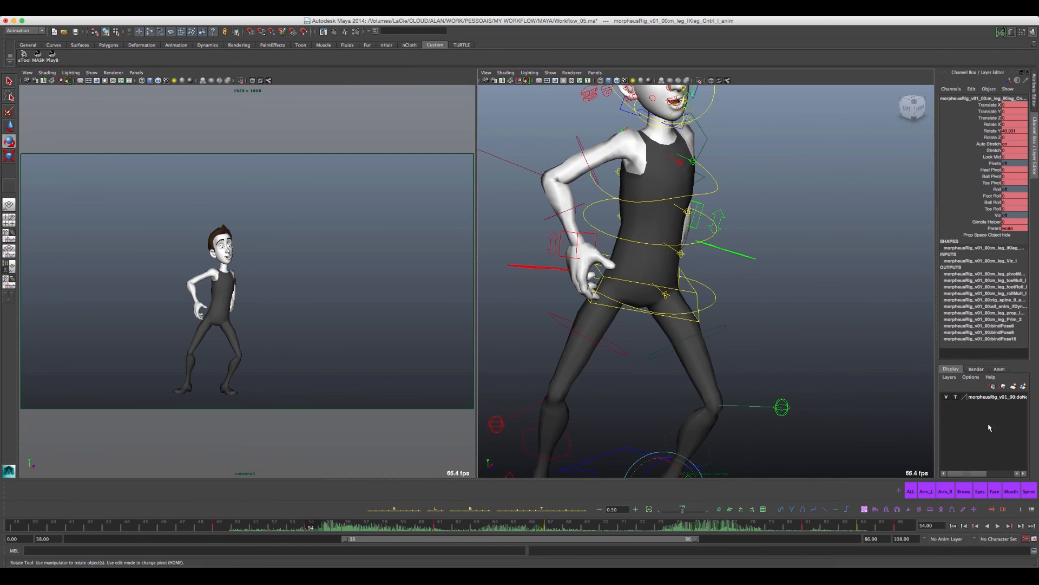
alt+drag(658, 232, 719, 297)
click(704, 292)
click(919, 108)
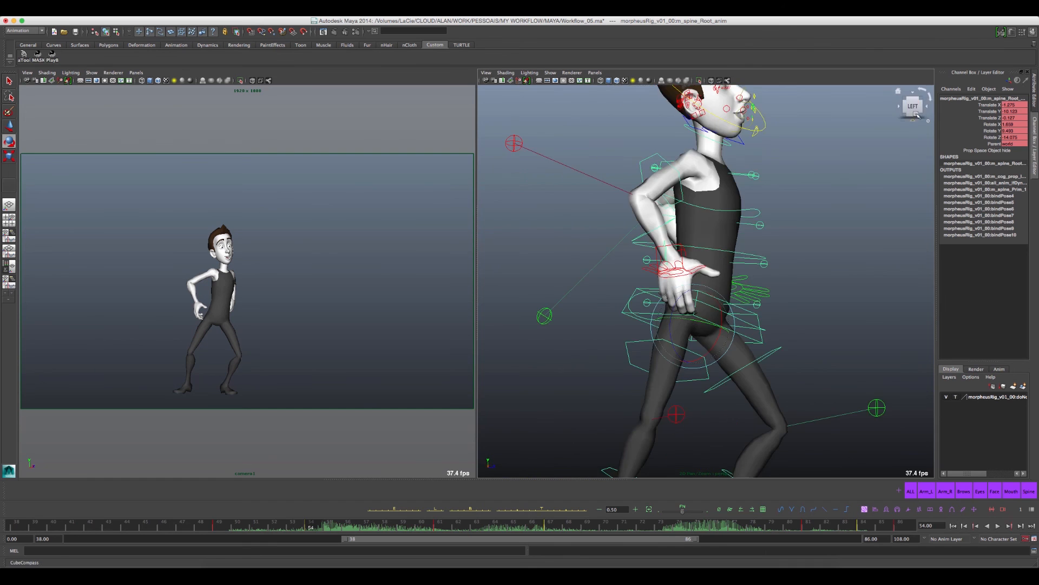
alt+middle_drag(770, 352, 715, 240)
alt+right_drag(715, 240, 683, 279)
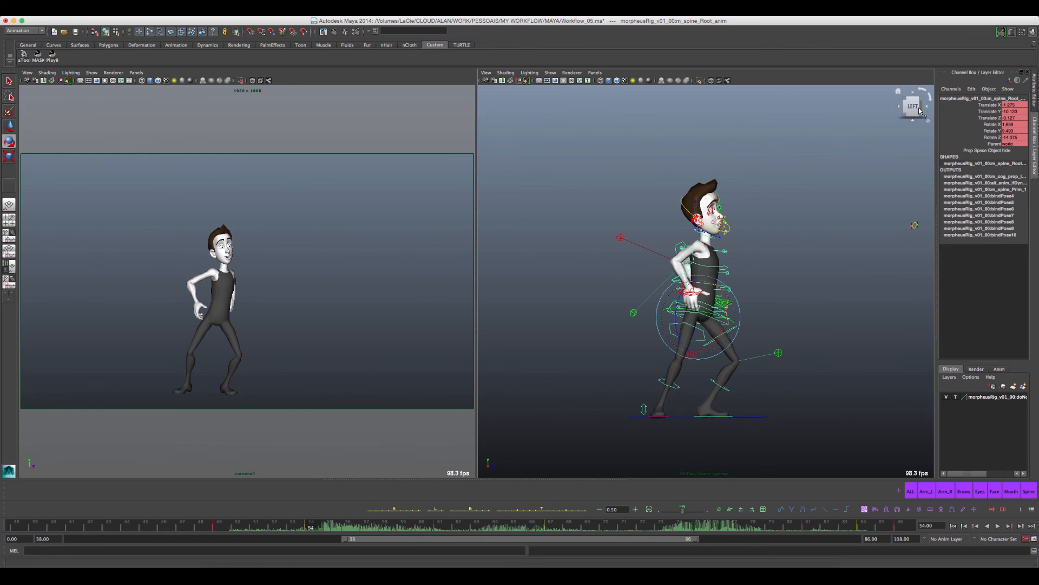
click(932, 103)
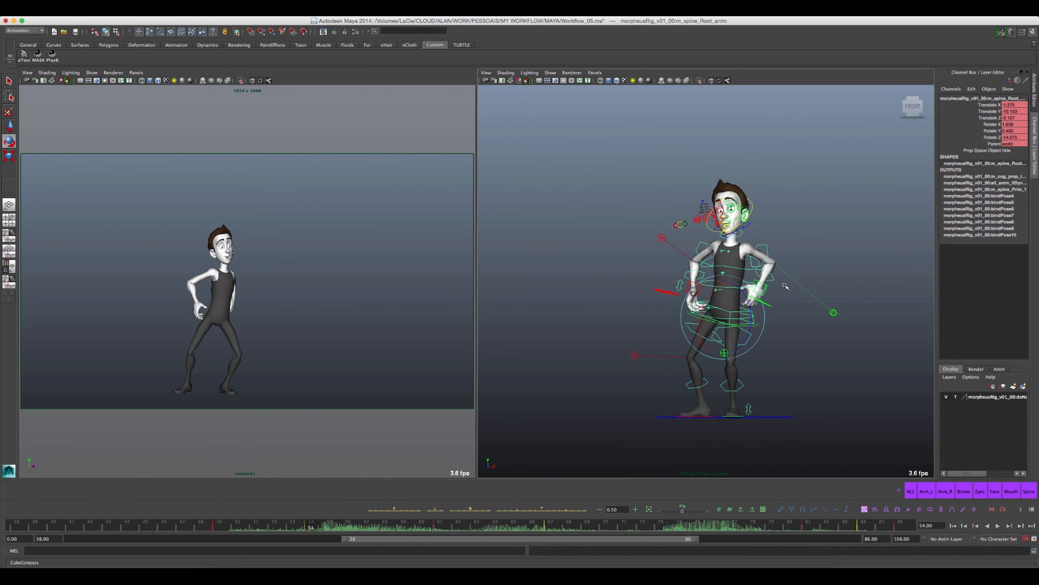
drag(710, 292, 739, 289)
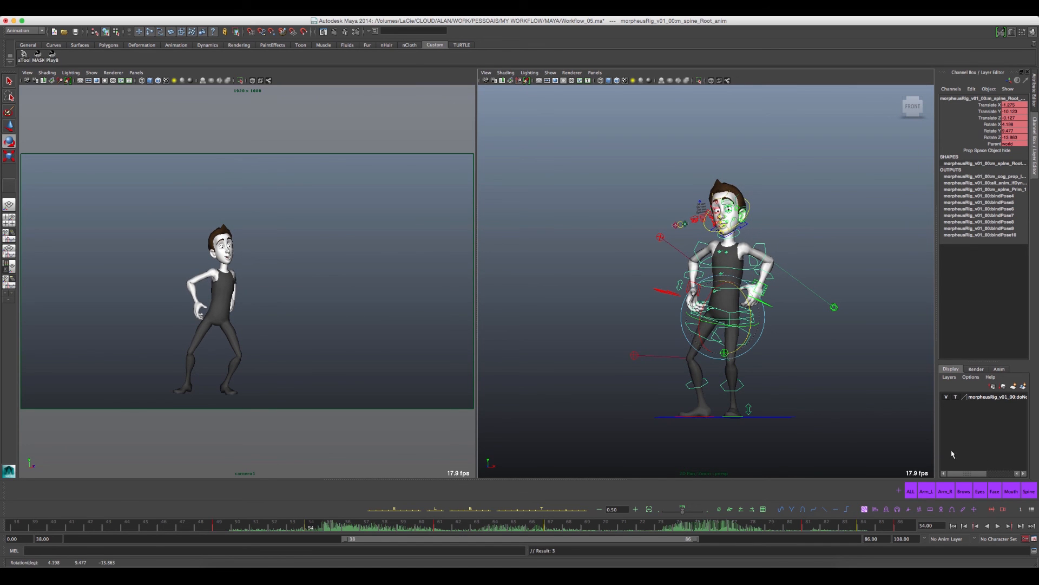
Rotate the first spine FK control at frame 54 to about -2.6, 7.4 and 4.8 in X, Y and Z, and key it.
click(797, 331)
click(737, 300)
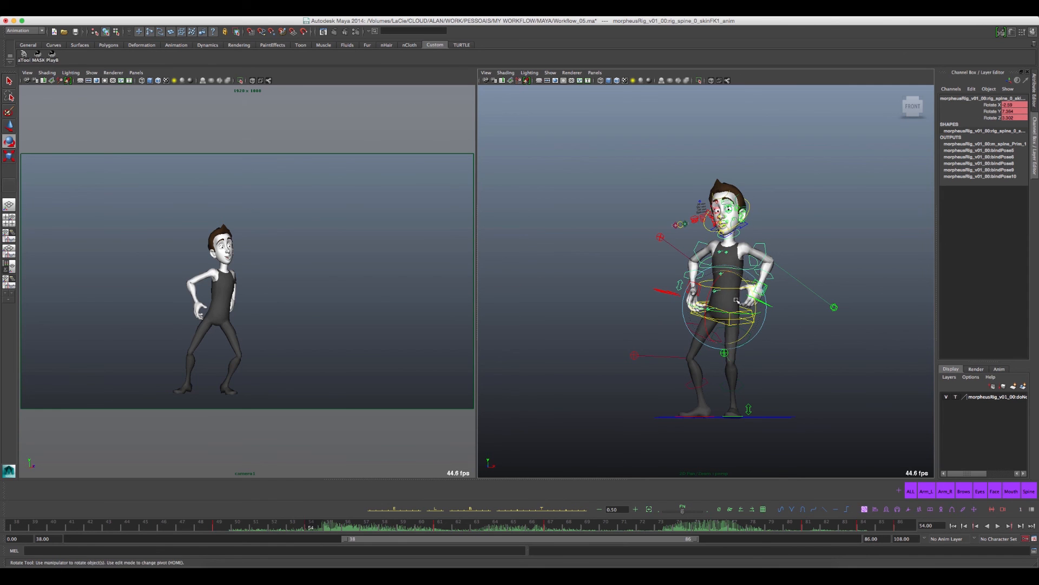
drag(748, 285, 757, 292)
key(s)
Examine the hip and torso motion from the front by stepping between frames 49, 54 and 61.
key(comma)
key(period)
key(period)
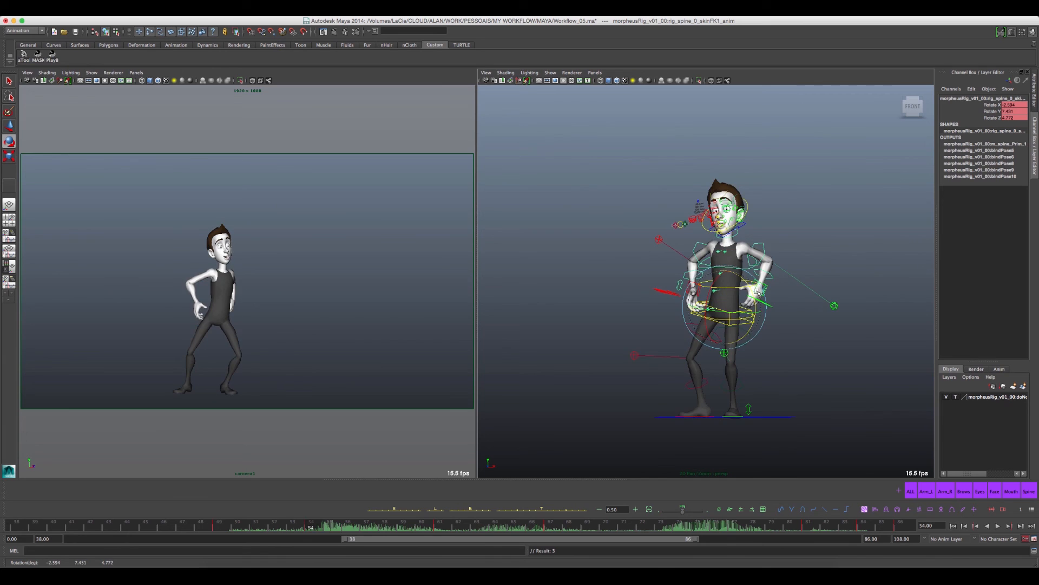
key(comma)
key(comma)
key(period)
key(period)
key(comma)
key(comma)
key(period)
key(period)
key(comma)
key(comma)
key(period)
key(comma)
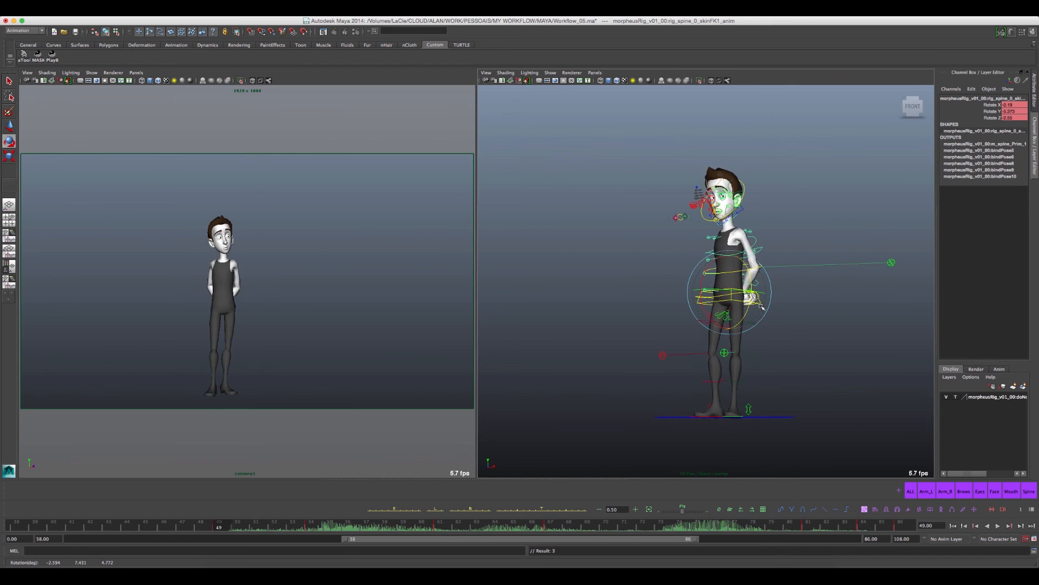
key(period)
key(period)
key(comma)
key(comma)
key(period)
key(period)
key(comma)
key(comma)
key(period)
key(period)
key(comma)
key(comma)
key(period)
key(period)
key(comma)
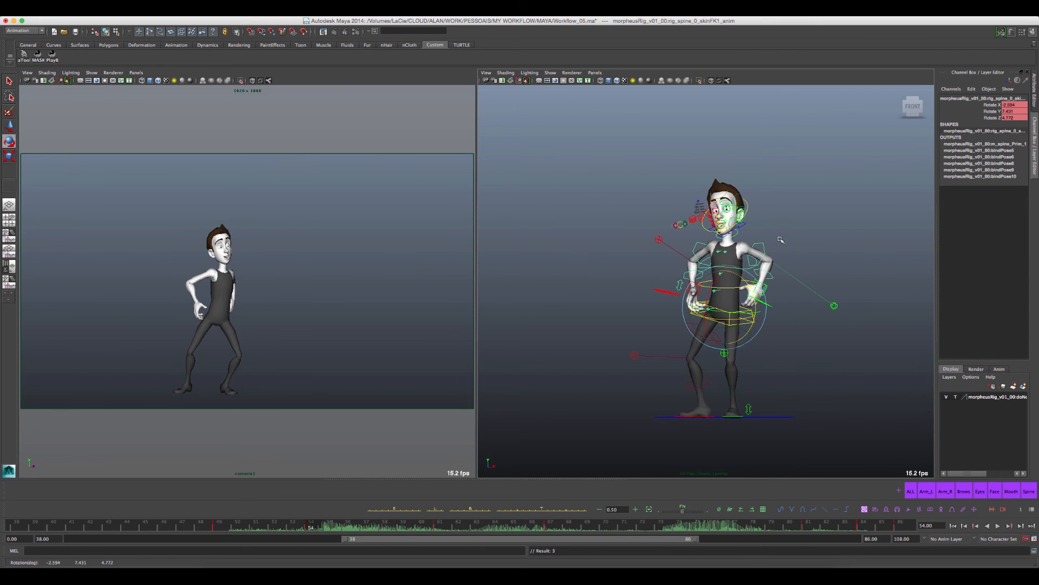
Rotate the second spine FK control at frame 54 to about -0.4, 7.4 and 6.6 in X, Y and Z.
click(730, 298)
click(725, 297)
drag(749, 262, 747, 264)
Recheck the adjusted spine pose at frame 54 against frames 49 and 61 in the camera and front views.
key(period)
key(comma)
key(comma)
key(period)
key(period)
key(comma)
key(comma)
key(period)
key(period)
key(comma)
key(comma)
key(period)
key(period)
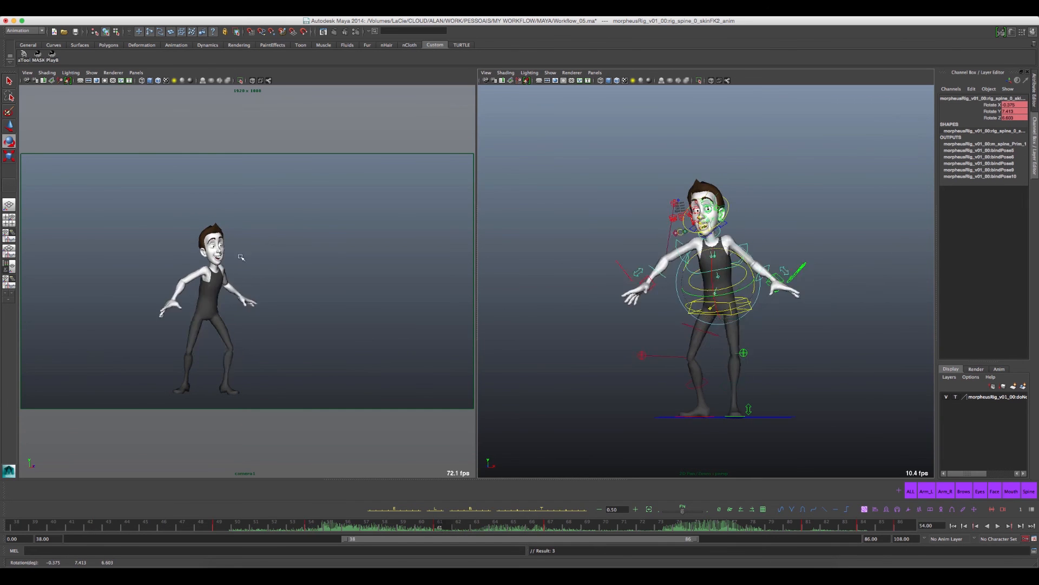
key(comma)
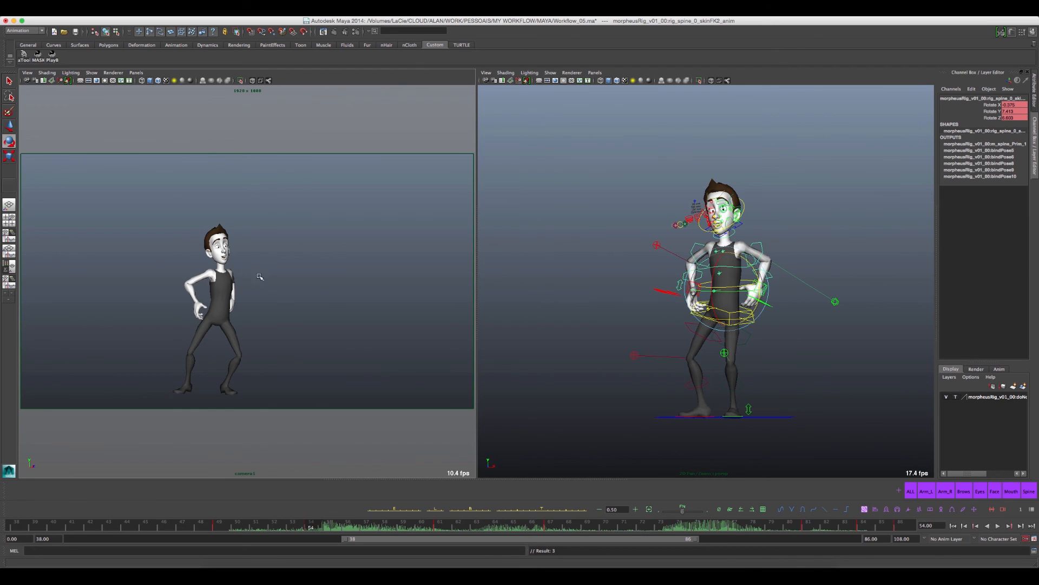
key(alt+v)
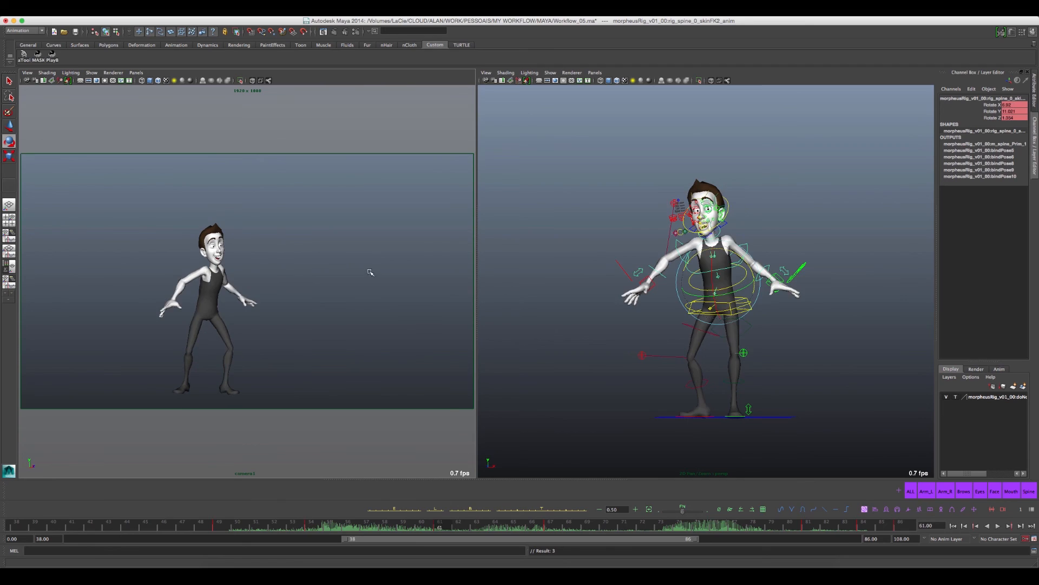